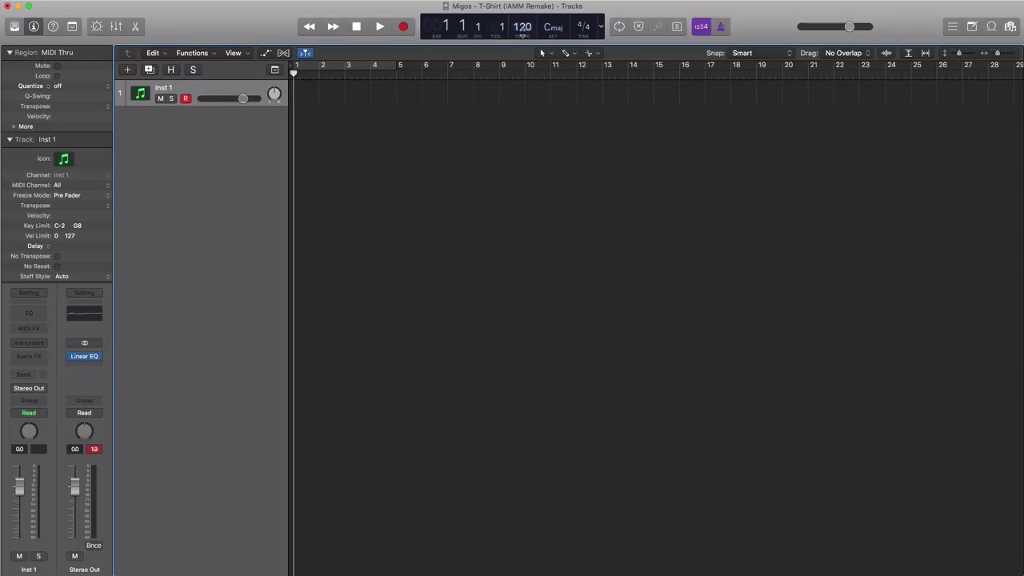
# Set the project tempo to 140 and create a four-bar cycled MIDI region on Inst 1 starting at bar 6.
pyautogui.doubleClick(521, 29)
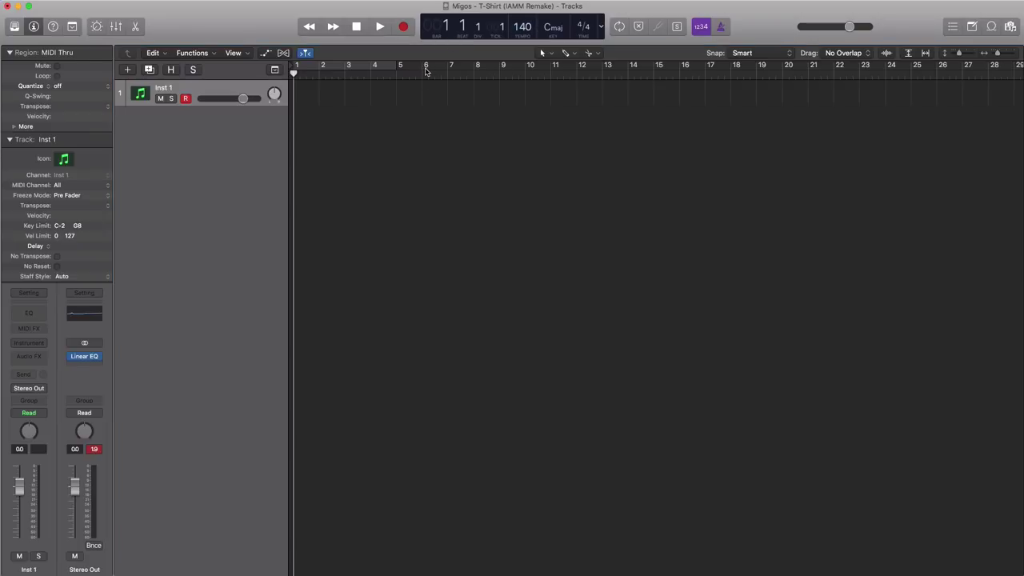
pyautogui.moveTo(426, 70); pyautogui.dragTo(525, 102)
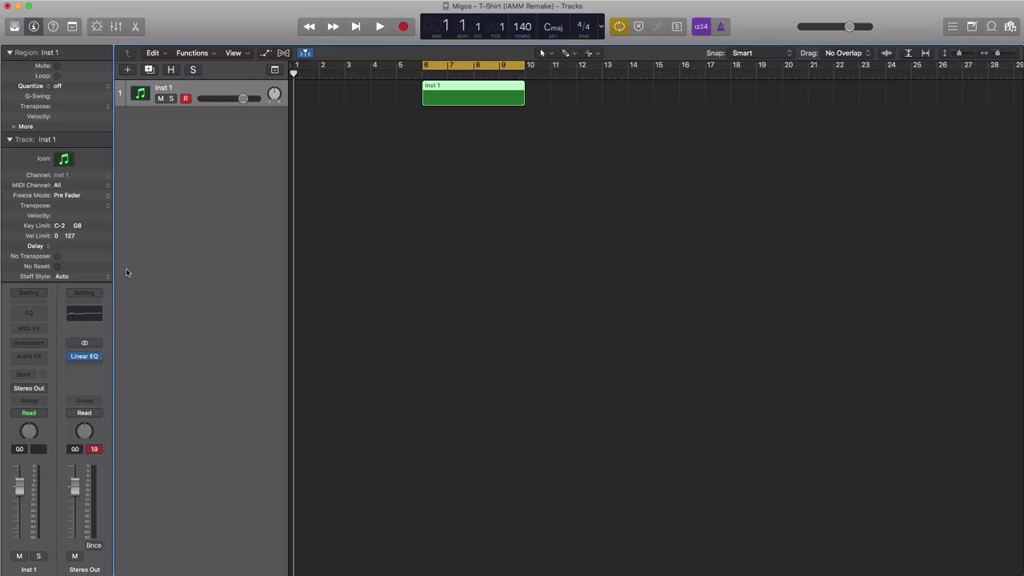
# Load the ES2 synthesizer as the instrument on the Inst 1 track and close its plug-in window.
pyautogui.click(9, 140)
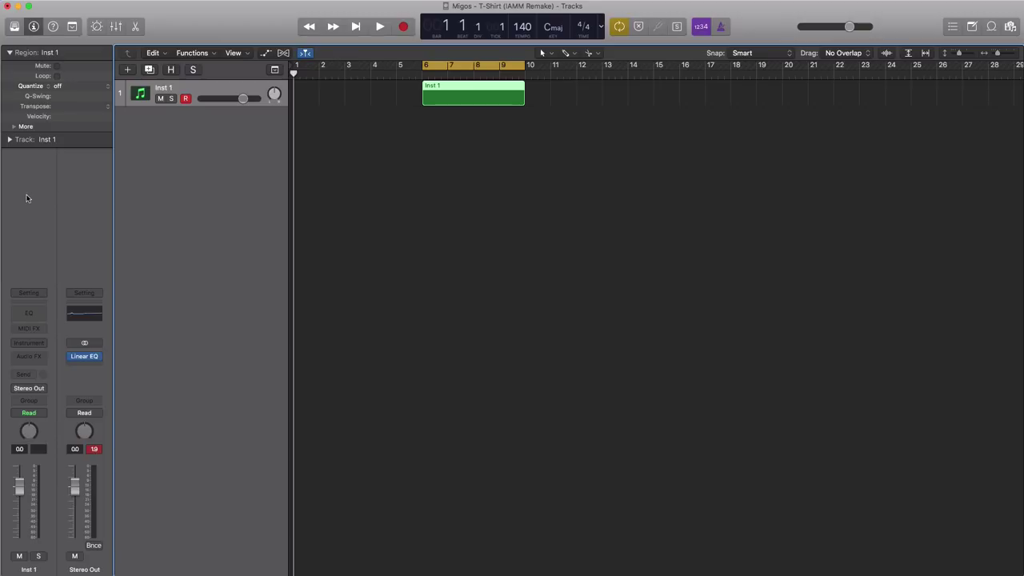
pyautogui.click(43, 344)
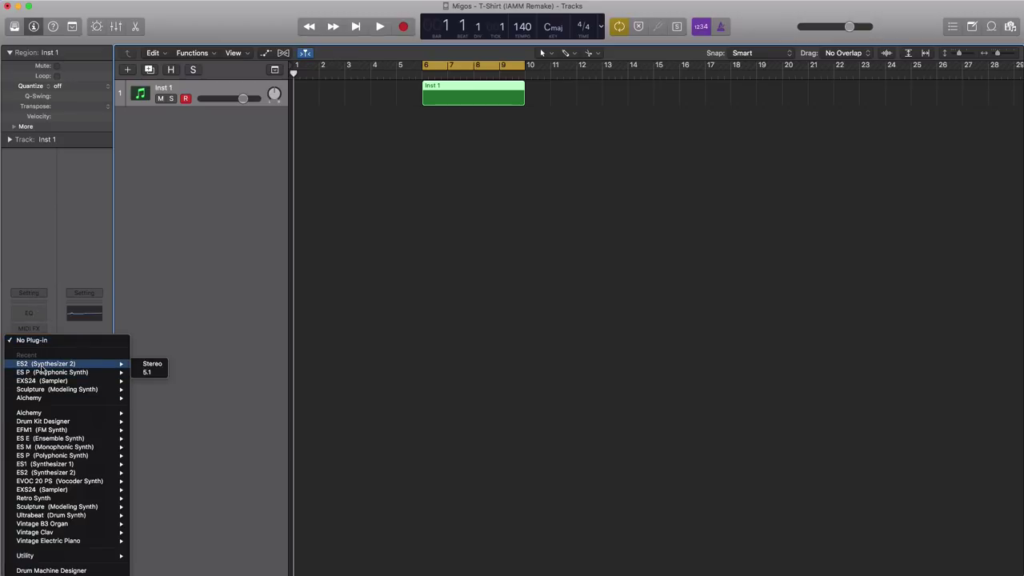
pyautogui.click(34, 367)
pyautogui.moveTo(324, 47); pyautogui.dragTo(608, 118)
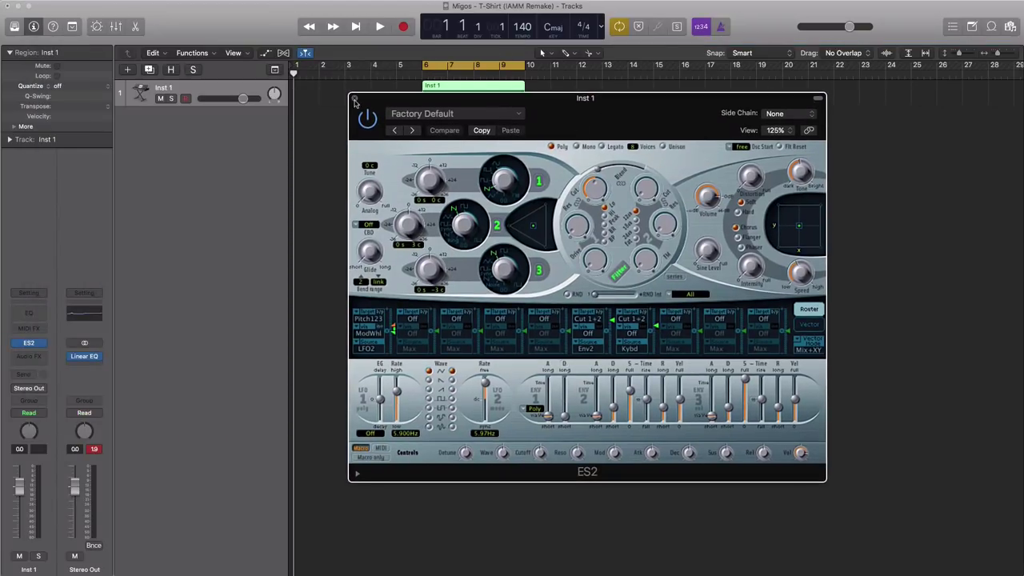
pyautogui.click(354, 100)
# Open the region in the piano roll and build a three-beat chord of F3, A#3 and D4 starting at bar 6.
pyautogui.doubleClick(442, 102)
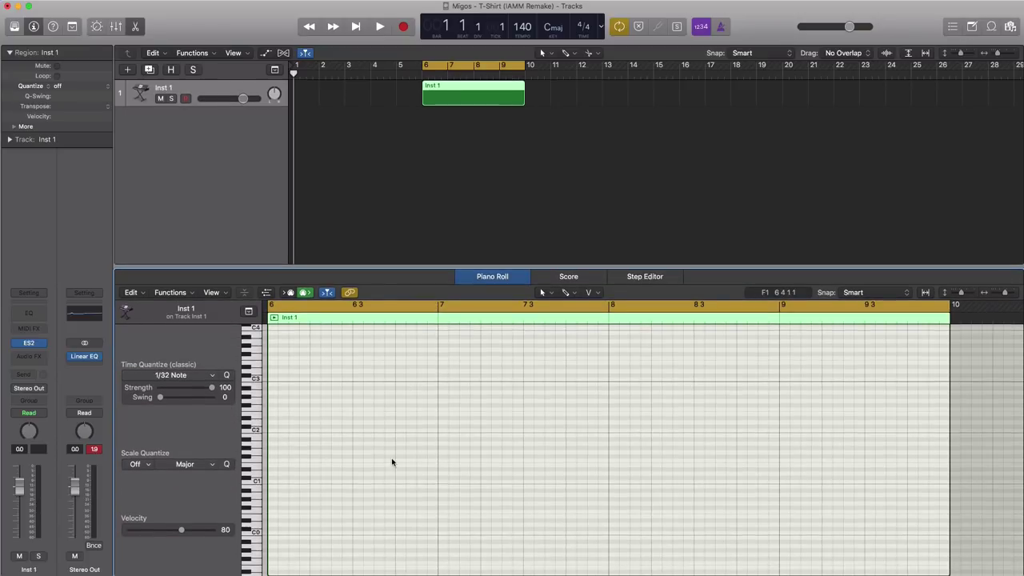
pyautogui.scroll(3, 336, 472)
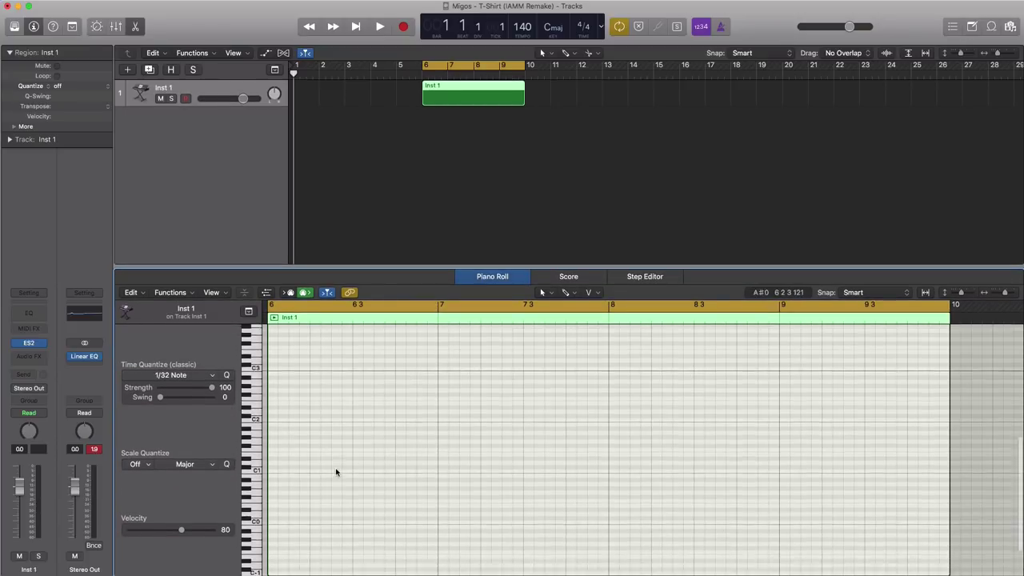
pyautogui.click(275, 393)
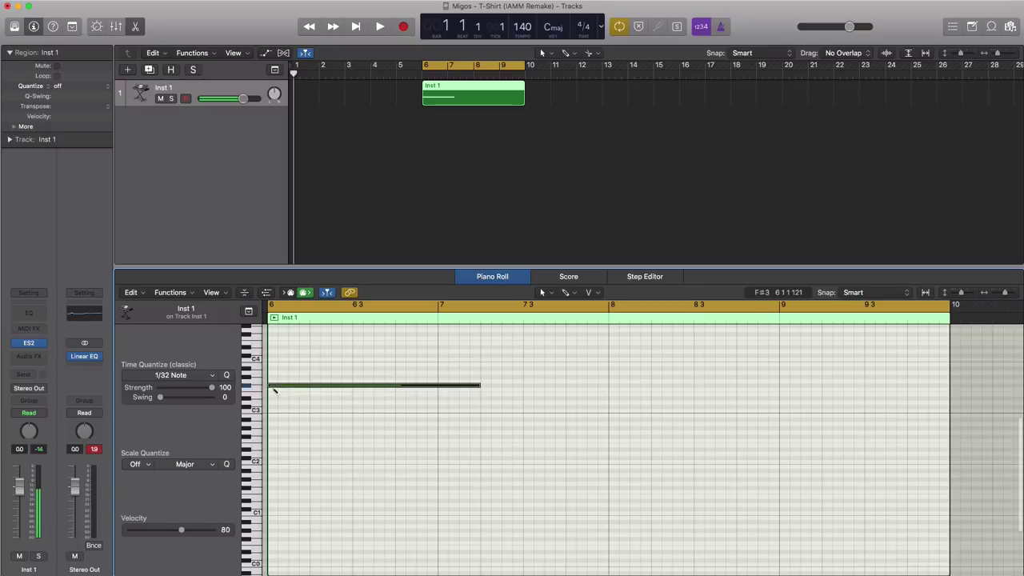
pyautogui.click(281, 392)
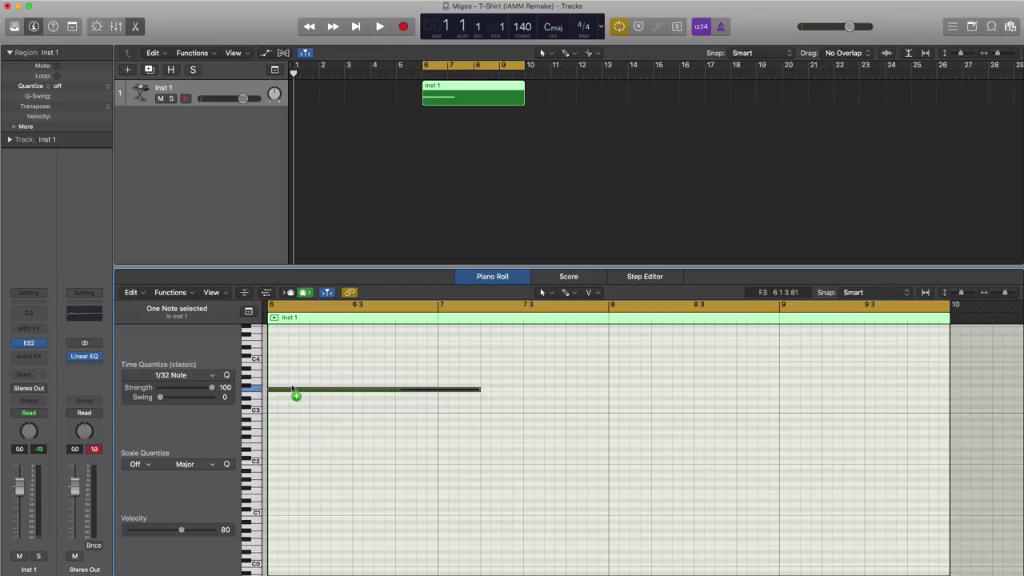
pyautogui.moveTo(292, 390); pyautogui.dragTo(292, 353)
pyautogui.press('space')
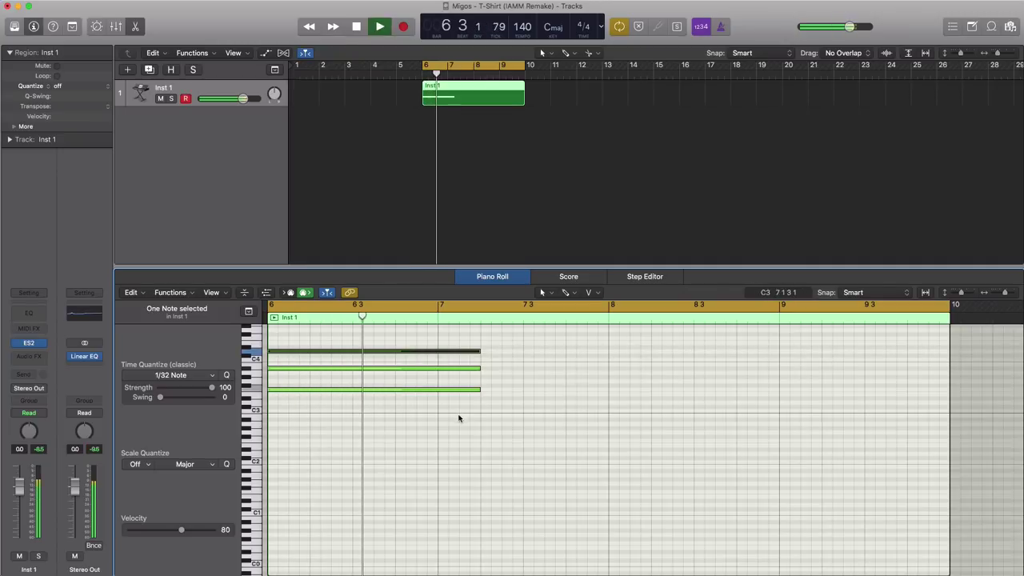
pyautogui.press('space')
pyautogui.moveTo(458, 418); pyautogui.dragTo(395, 352)
pyautogui.press('space')
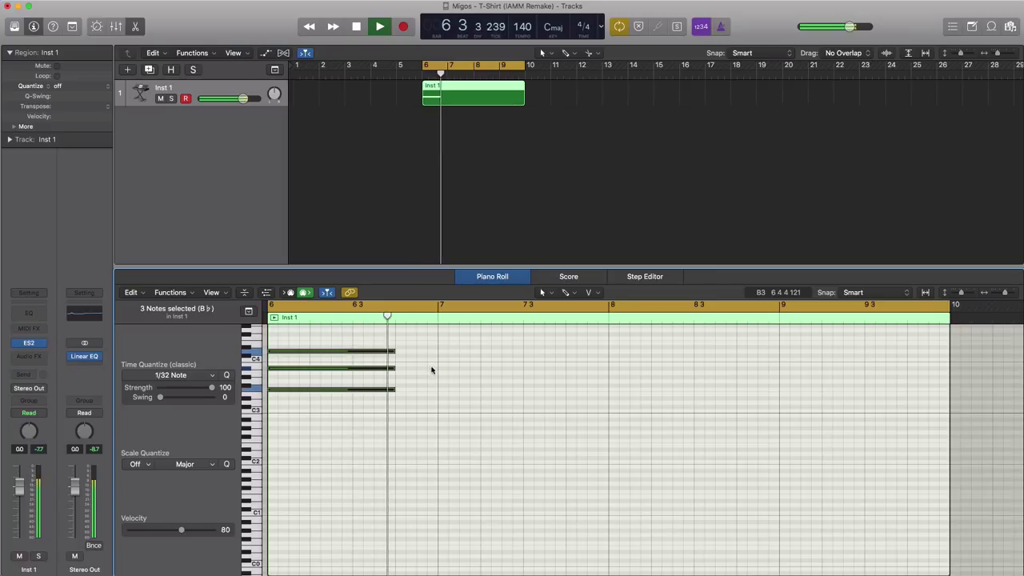
pyautogui.press('space')
# Copy the first chord to beat 4 of bar 6, raised one semitone to F#3, B3 and D#4, and audition it.
pyautogui.moveTo(390, 409); pyautogui.dragTo(477, 390)
pyautogui.press('space')
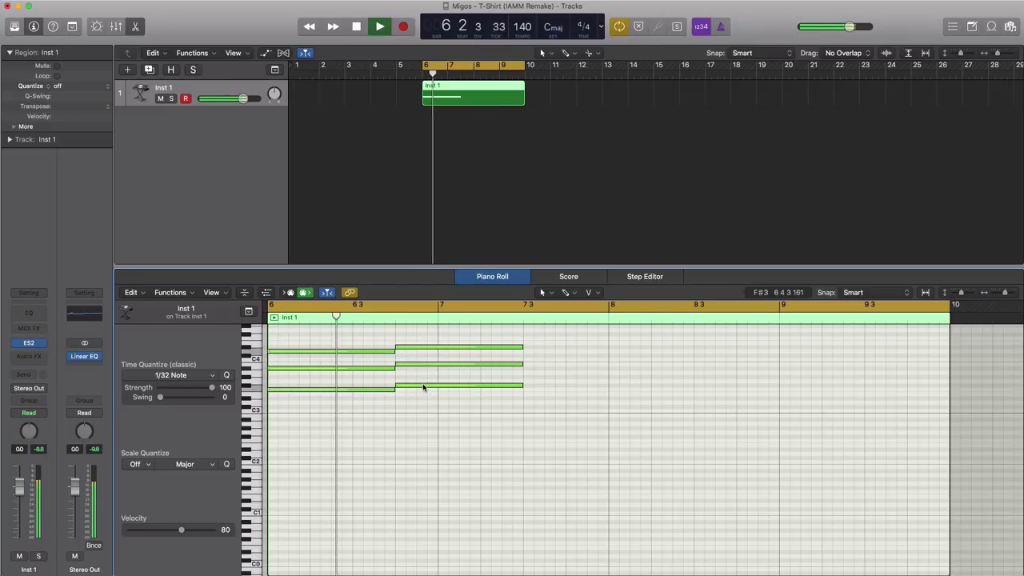
pyautogui.press('space')
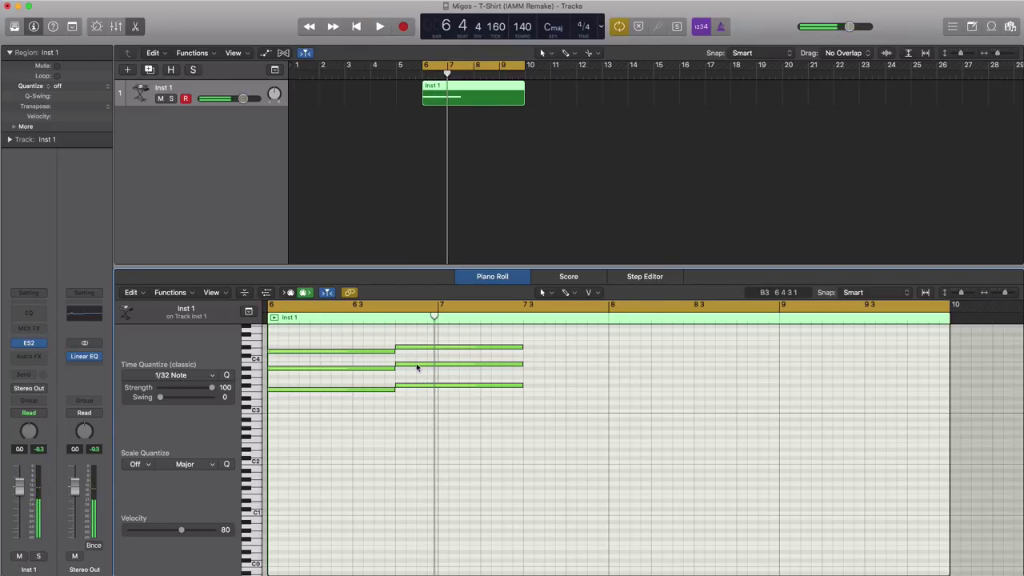
pyautogui.click(417, 365)
pyautogui.moveTo(421, 348); pyautogui.dragTo(421, 347)
pyautogui.press('space')
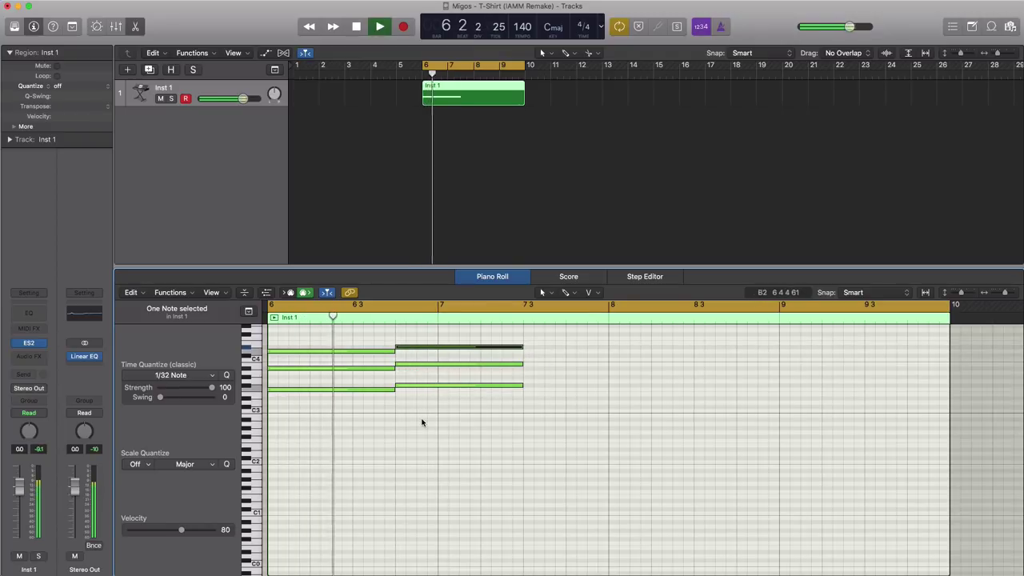
pyautogui.press('space')
# Extend the second chord to halfway through beat 4 of bar 7 and add a one-beat A#3 note starting on that beat.
pyautogui.moveTo(512, 421); pyautogui.dragTo(565, 349)
pyautogui.keyDown('super'); pyautogui.click(568, 368); pyautogui.keyUp('super')
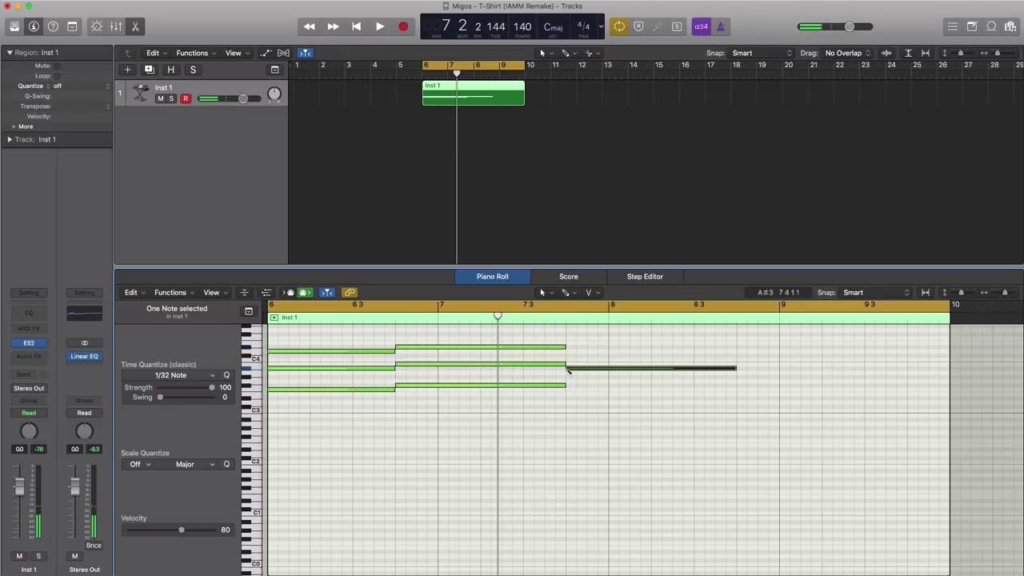
pyautogui.moveTo(732, 369); pyautogui.dragTo(606, 372)
pyautogui.press('space')
pyautogui.moveTo(534, 414); pyautogui.dragTo(586, 349)
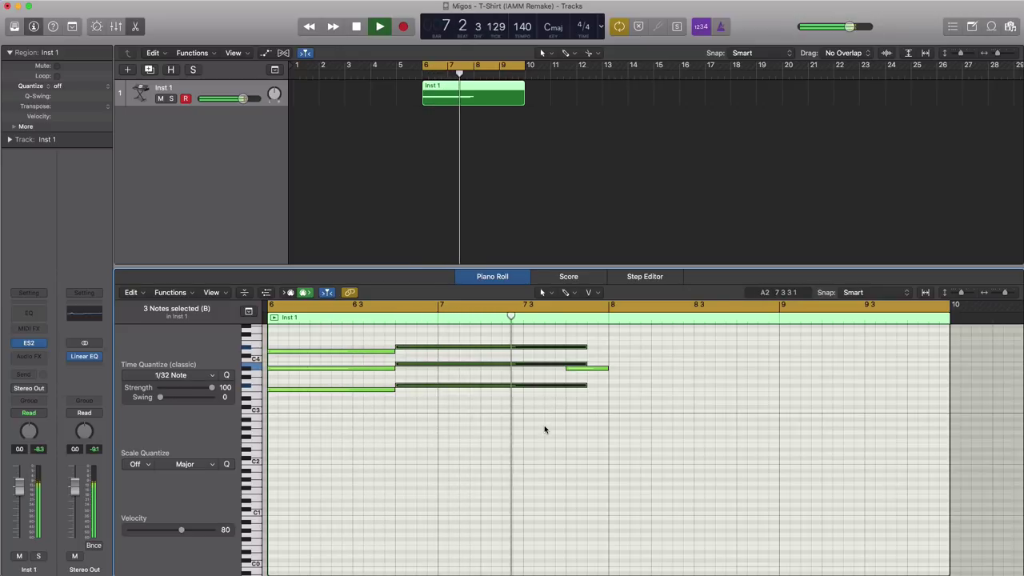
pyautogui.press('space')
# Build a third chord of G#3, D4 and F4 at bar 8 and set its length to three beats.
pyautogui.keyDown('super'); pyautogui.click(615, 389); pyautogui.keyUp('super')
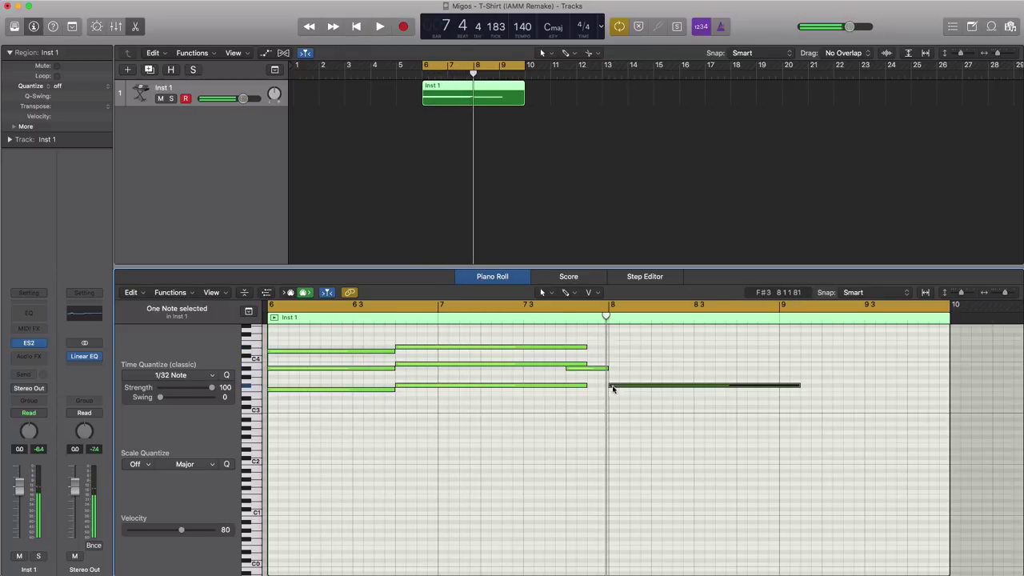
pyautogui.moveTo(617, 389)
pyautogui.mouseDown()
pyautogui.moveTo(631, 383)
pyautogui.moveTo(620, 390)
pyautogui.moveTo(620, 370)
pyautogui.mouseUp()
pyautogui.scroll(2, 624, 434)
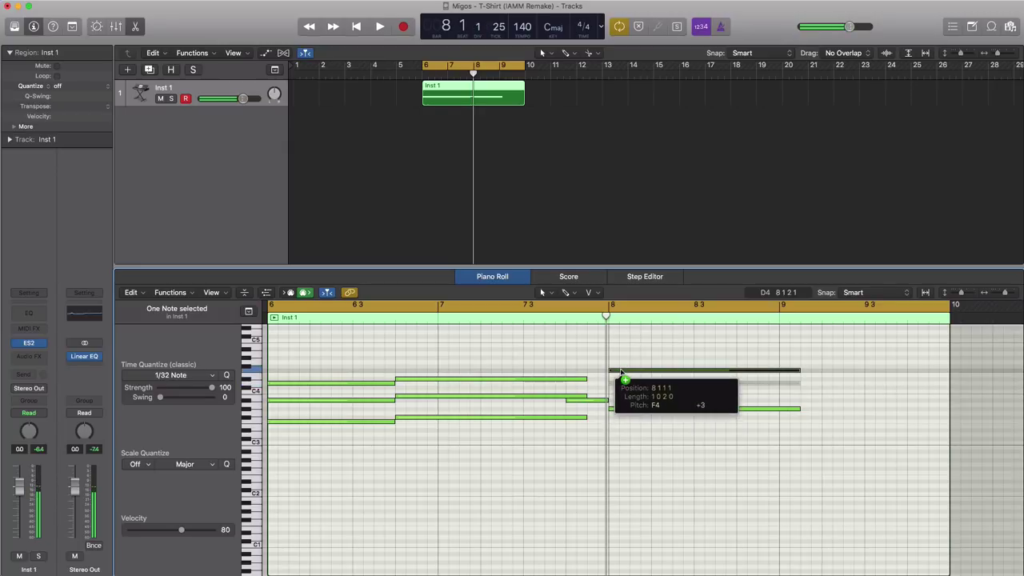
pyautogui.press('space')
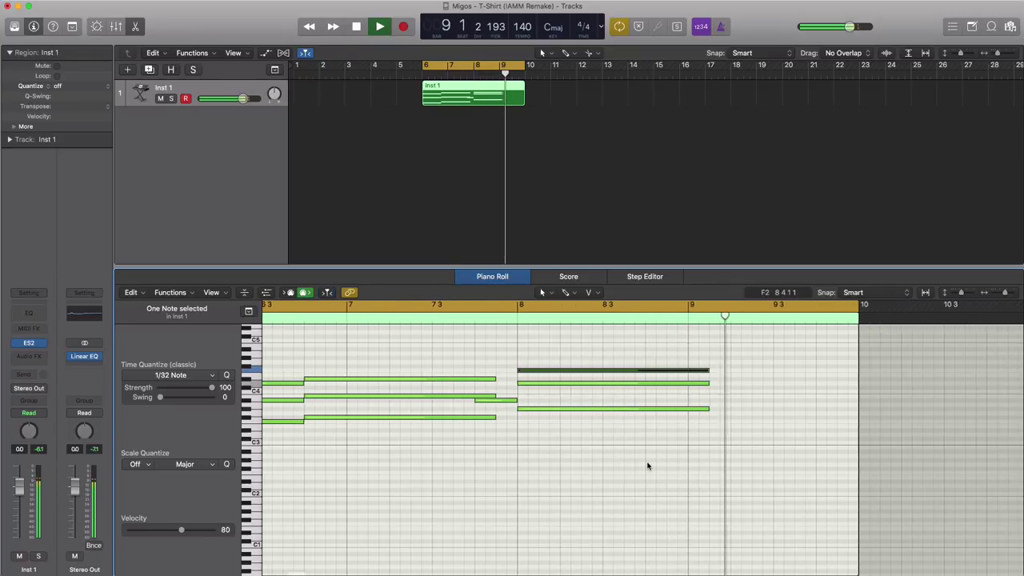
pyautogui.press('space')
pyautogui.moveTo(684, 459)
pyautogui.mouseDown()
pyautogui.moveTo(676, 365)
pyautogui.moveTo(696, 373)
pyautogui.moveTo(645, 378)
pyautogui.mouseUp()
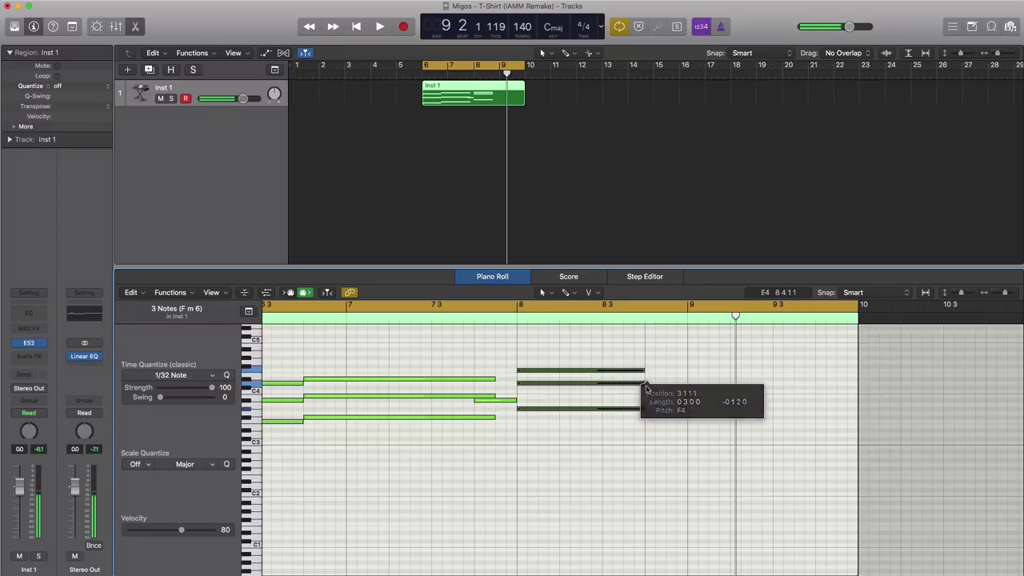
# Copy the third chord to beat 4 of bar 8 and repitch the copy to D#3, F#3 and A#3.
pyautogui.moveTo(641, 439); pyautogui.dragTo(587, 369)
pyautogui.moveTo(573, 412); pyautogui.dragTo(669, 416)
pyautogui.click(669, 409)
pyautogui.press('space')
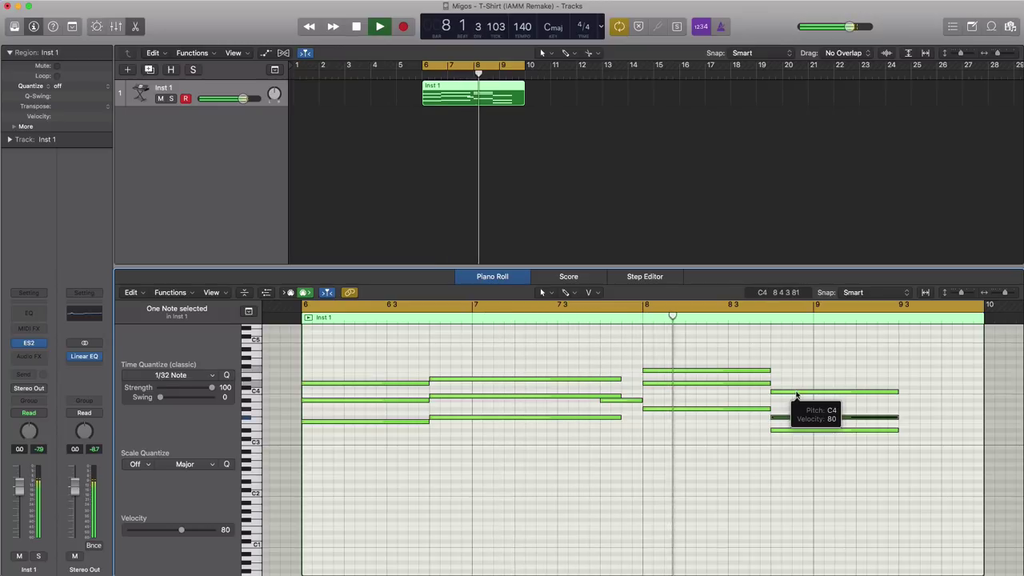
pyautogui.moveTo(796, 394); pyautogui.dragTo(793, 408)
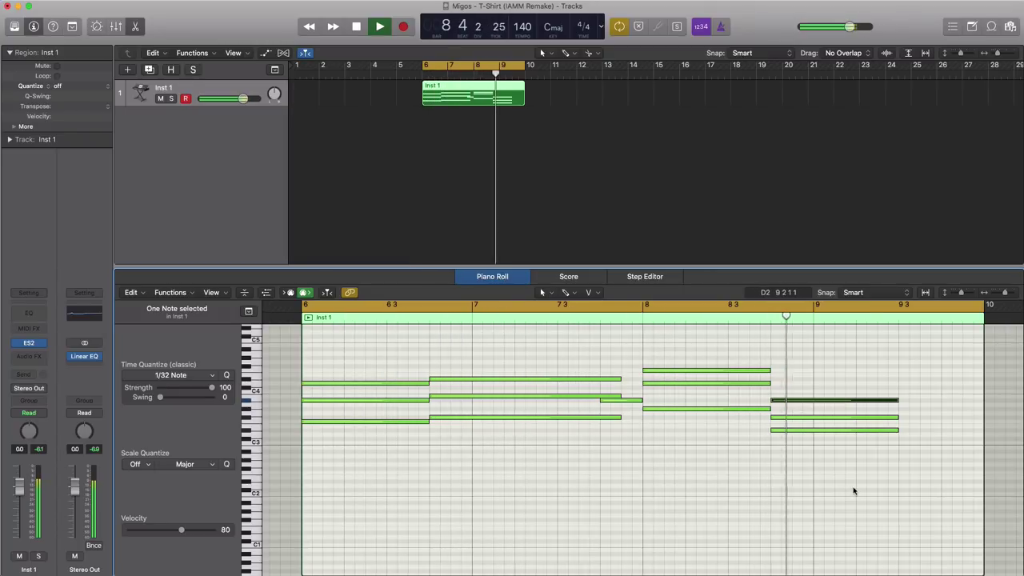
# Extend the fourth chord to the end of the region and play back the progression.
pyautogui.moveTo(853, 486); pyautogui.dragTo(983, 411)
pyautogui.press('space')
pyautogui.press('space')
pyautogui.press('space')
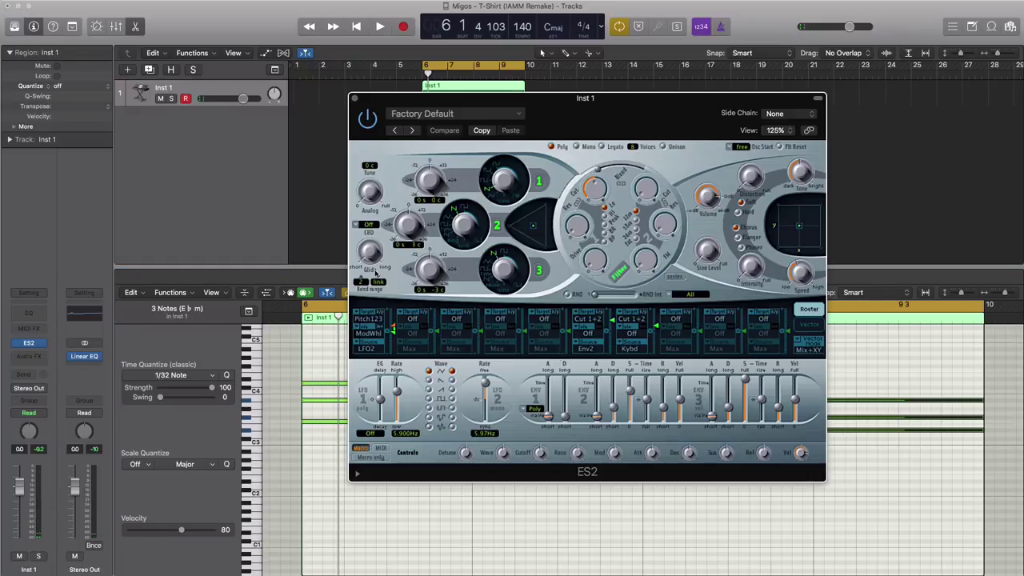
# Reopen the ES2 synth, switch its three oscillators to sine waveforms and audition the chords.
pyautogui.moveTo(574, 130); pyautogui.dragTo(539, 126)
pyautogui.press('space')
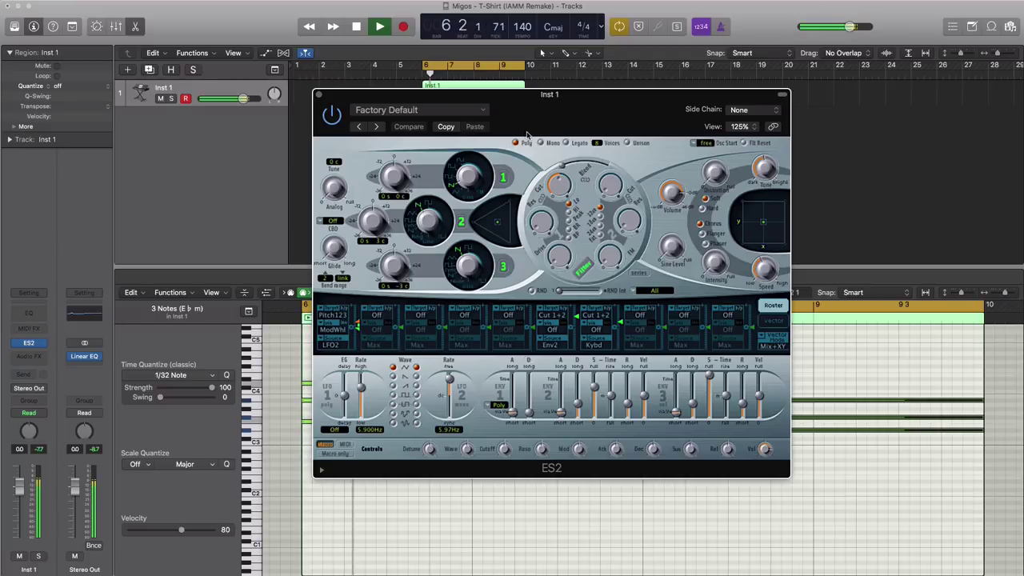
pyautogui.press('space')
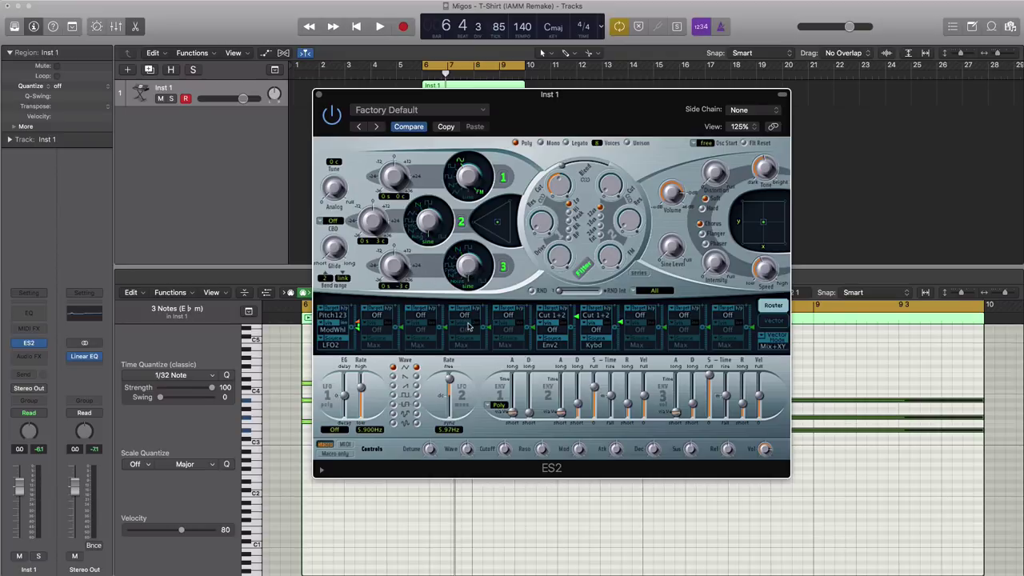
pyautogui.press('space')
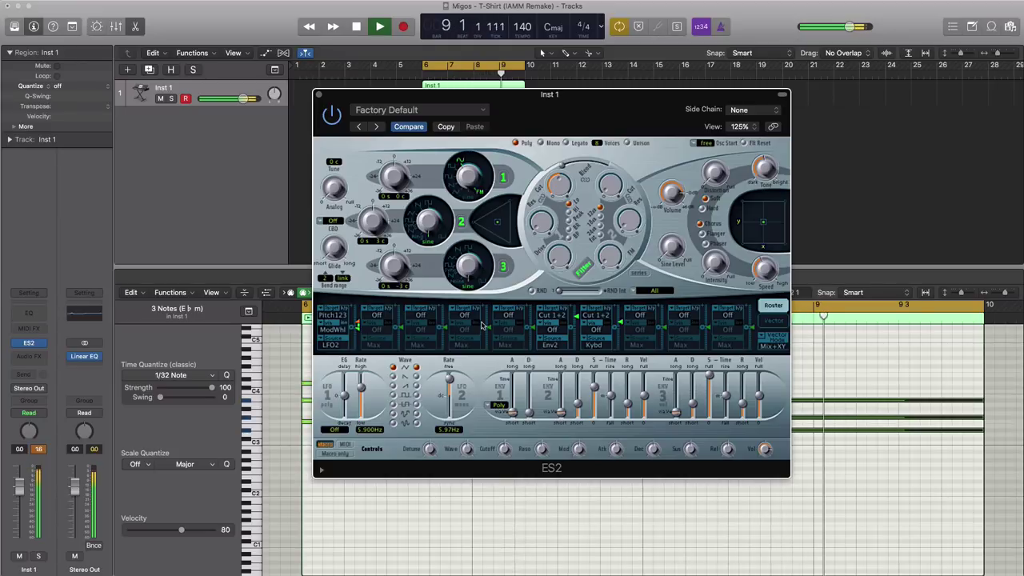
pyautogui.press('space')
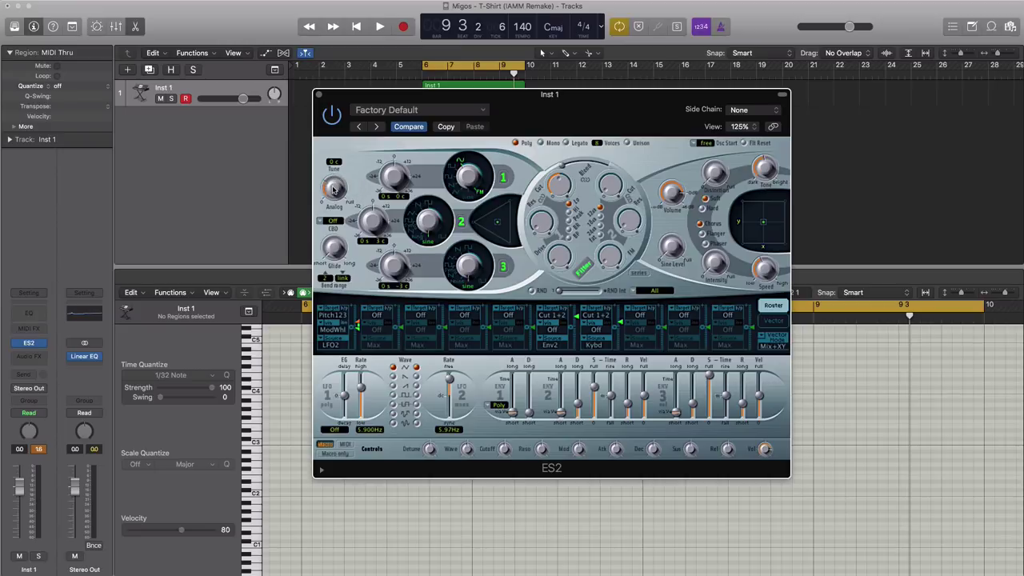
# Raise the Sine Level in ES2 and lower the Inst 1 volume fader to -7.6 dB while auditioning.
pyautogui.press('space')
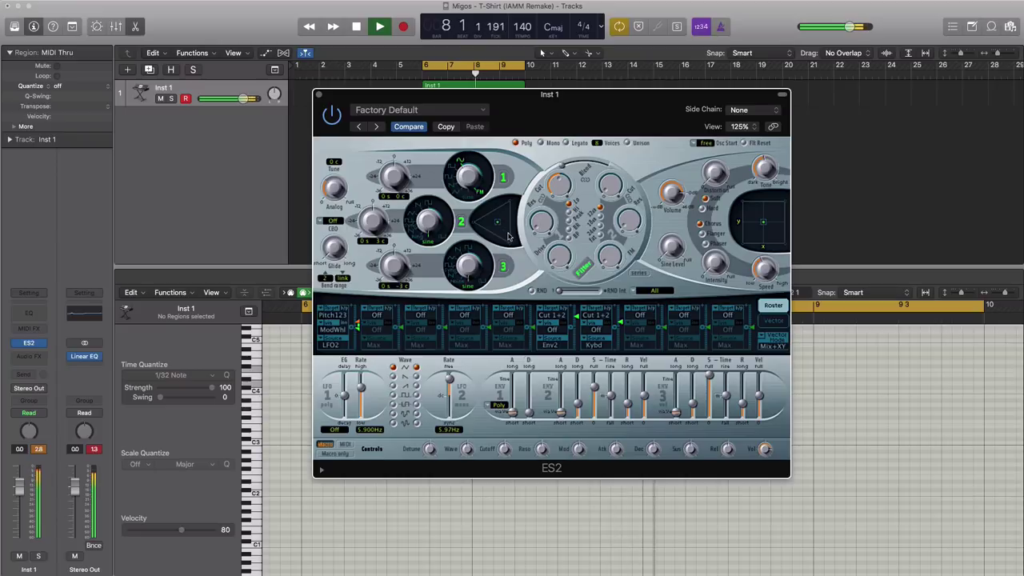
pyautogui.press('space')
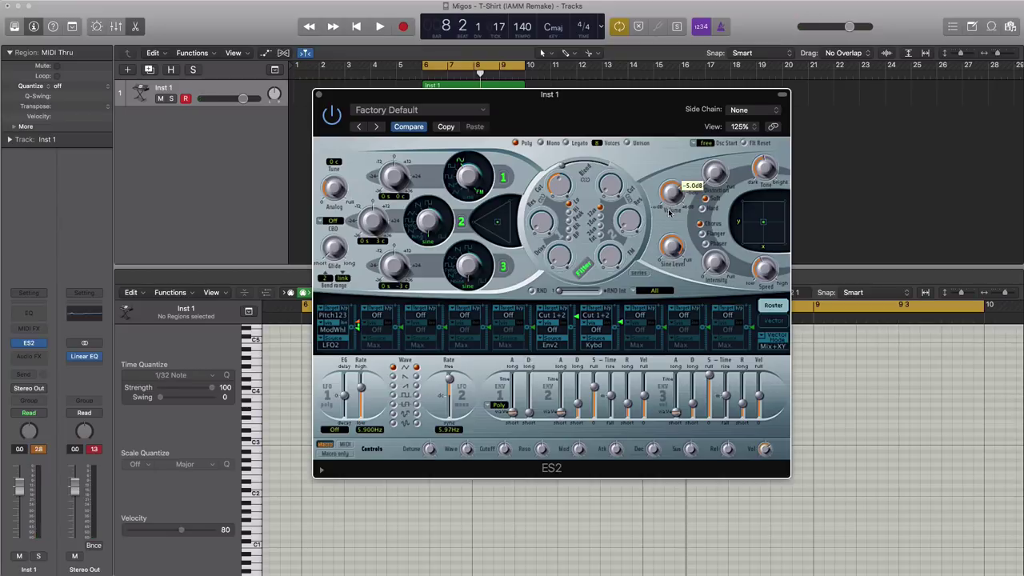
pyautogui.press('space')
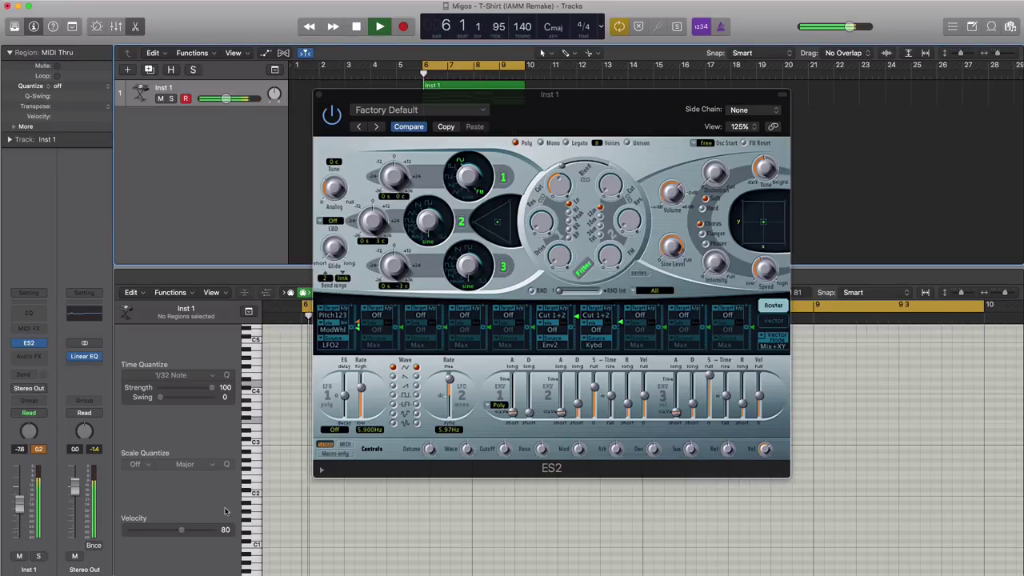
pyautogui.press('space')
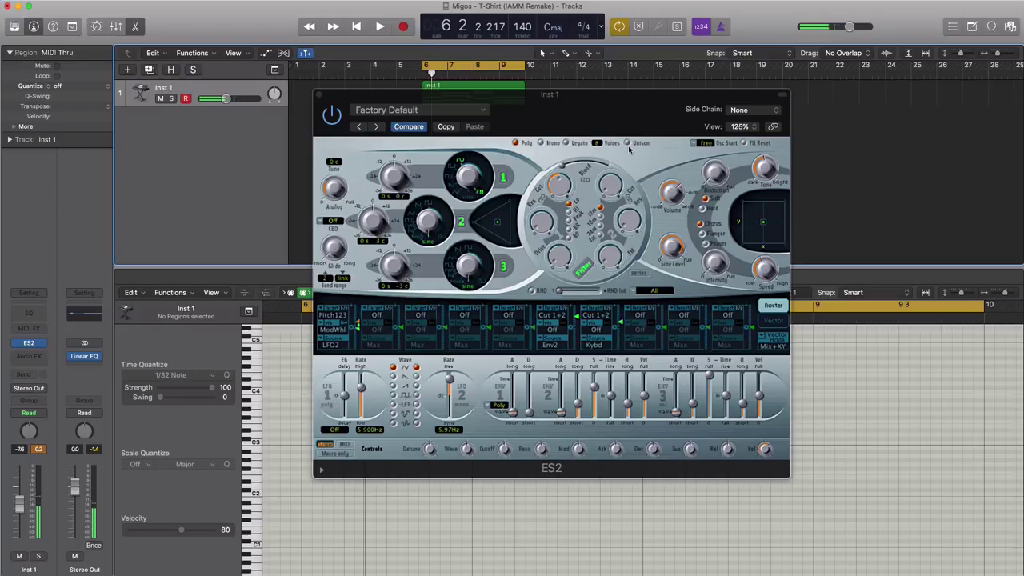
# Enable Unison in the ES2 synth and audition the chord progression with it.
pyautogui.click(627, 144)
pyautogui.press('space')
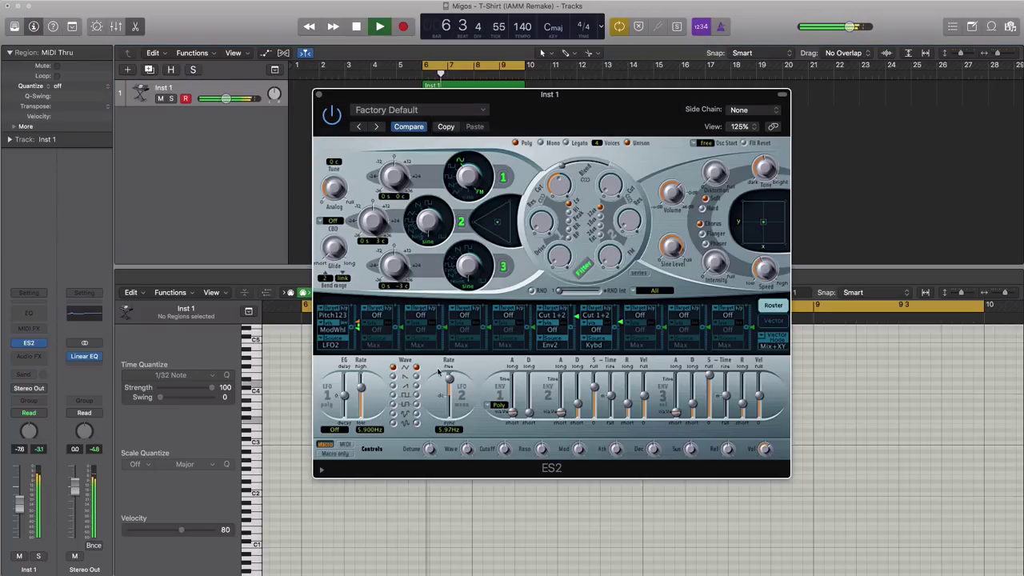
pyautogui.press('space')
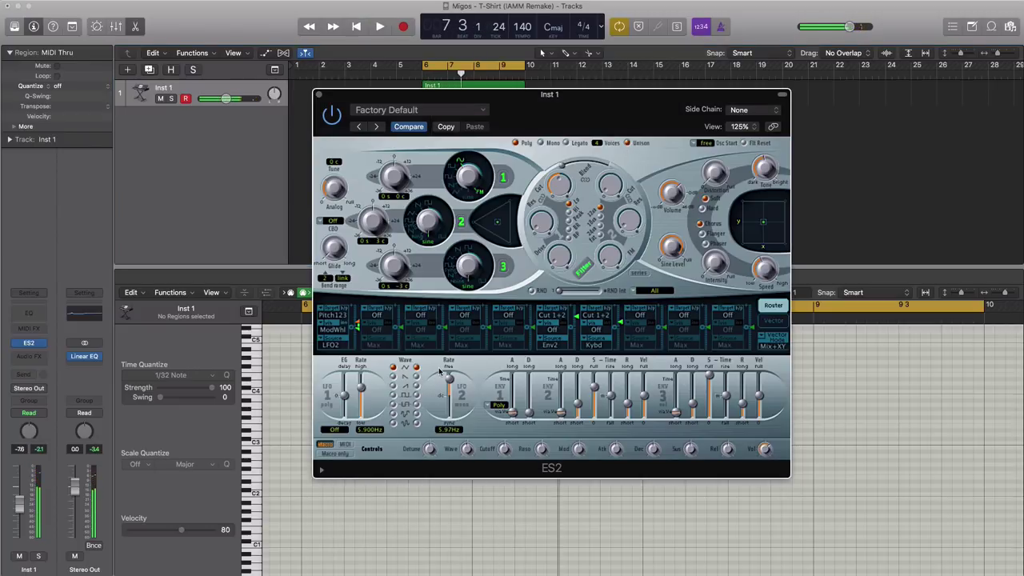
pyautogui.press('space')
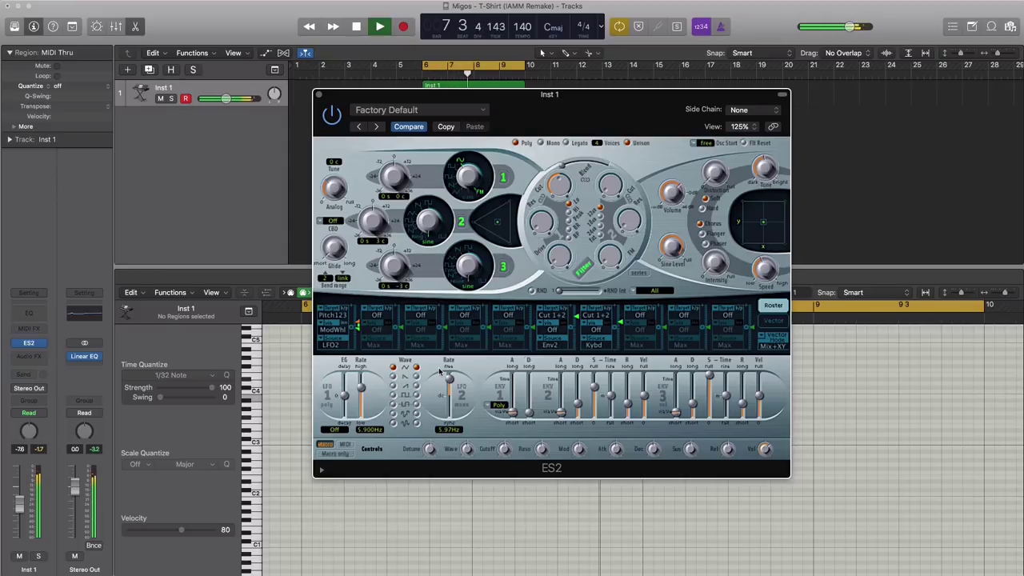
pyautogui.press('space')
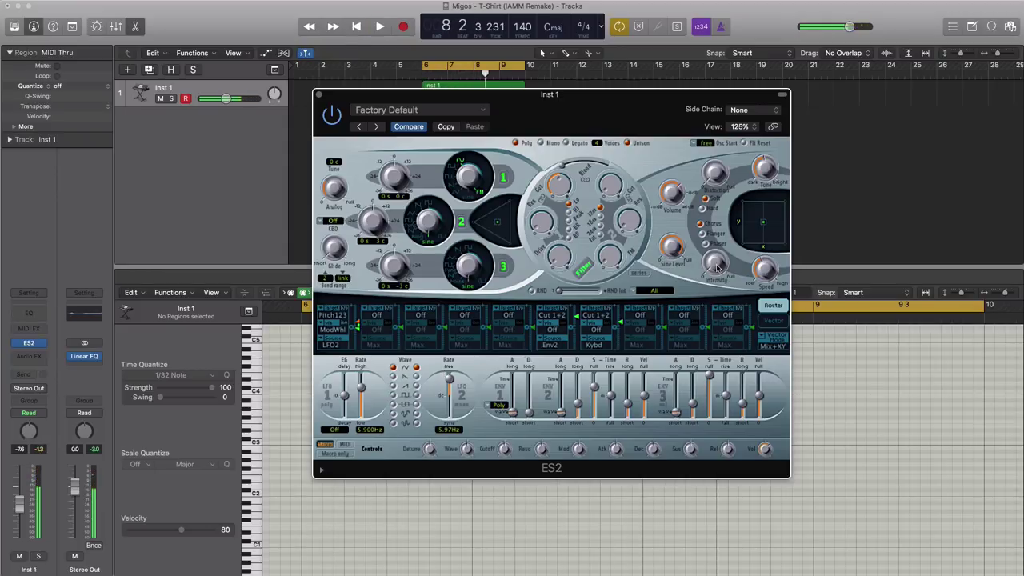
# Raise the Drive and resonance of filter 1 in ES2 while auditioning the chords.
pyautogui.press('space')
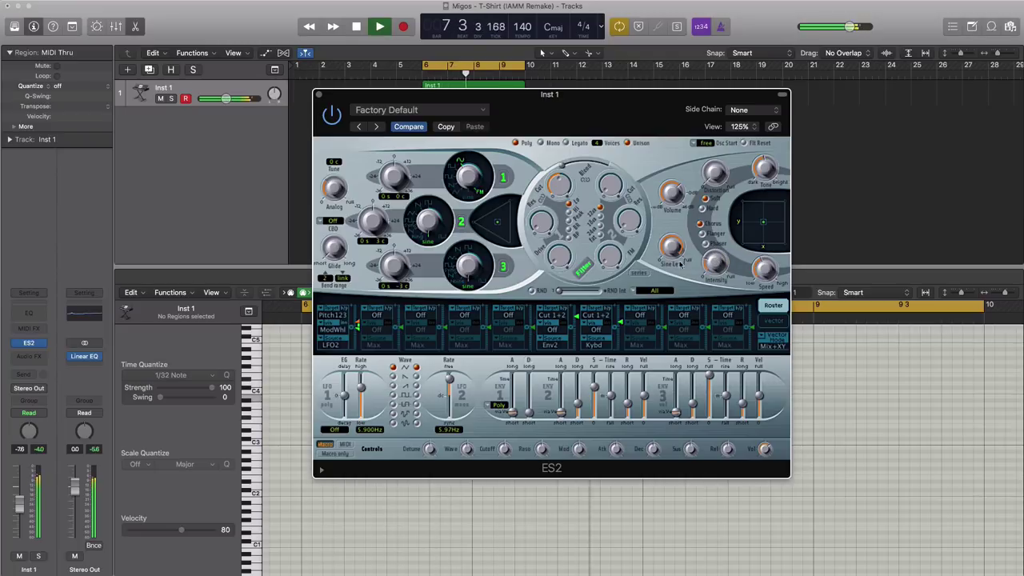
pyautogui.press('space')
pyautogui.press('space')
pyautogui.moveTo(558, 253)
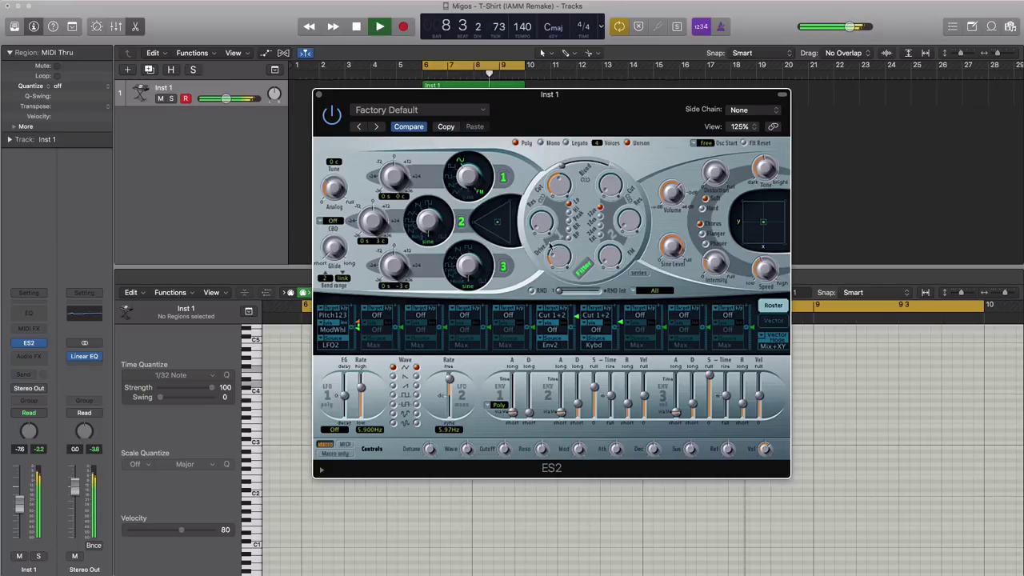
pyautogui.press('space')
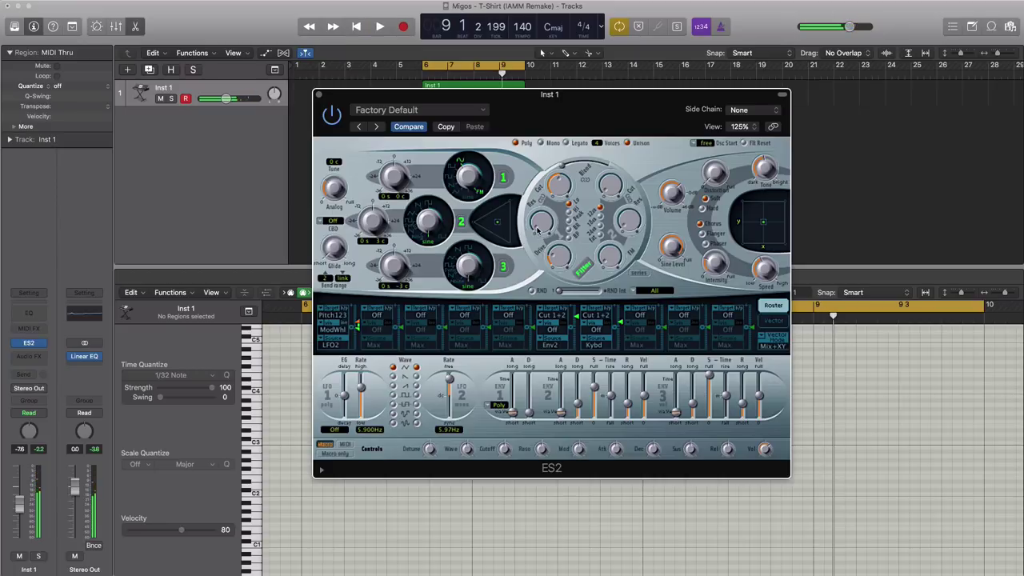
pyautogui.press('space')
pyautogui.moveTo(525, 157); pyautogui.dragTo(525, 165)
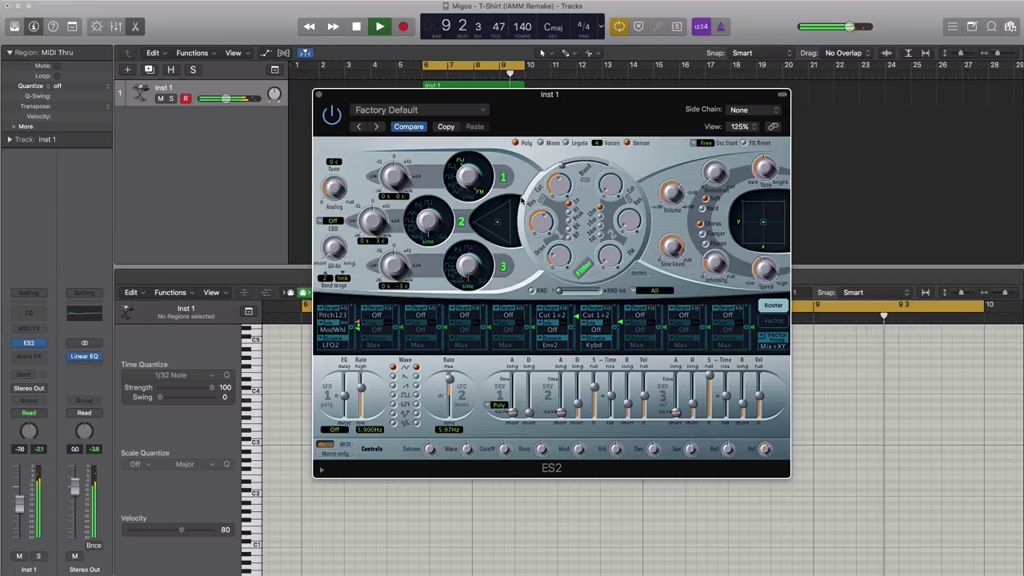
pyautogui.press('space')
# Raise the ES2 Glide amount slightly while playing back the progression.
pyautogui.press('space')
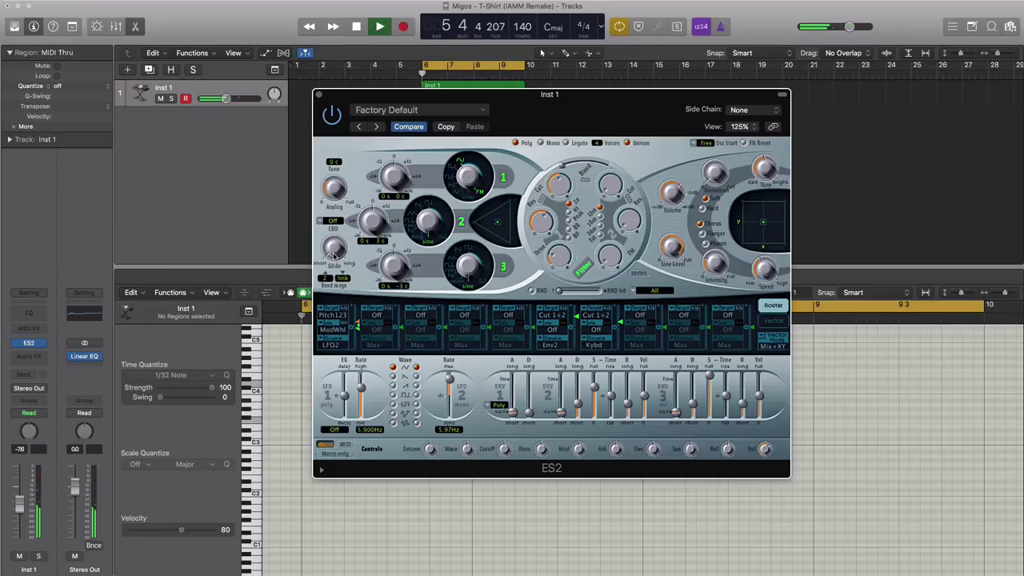
pyautogui.moveTo(334, 251); pyautogui.dragTo(336, 245)
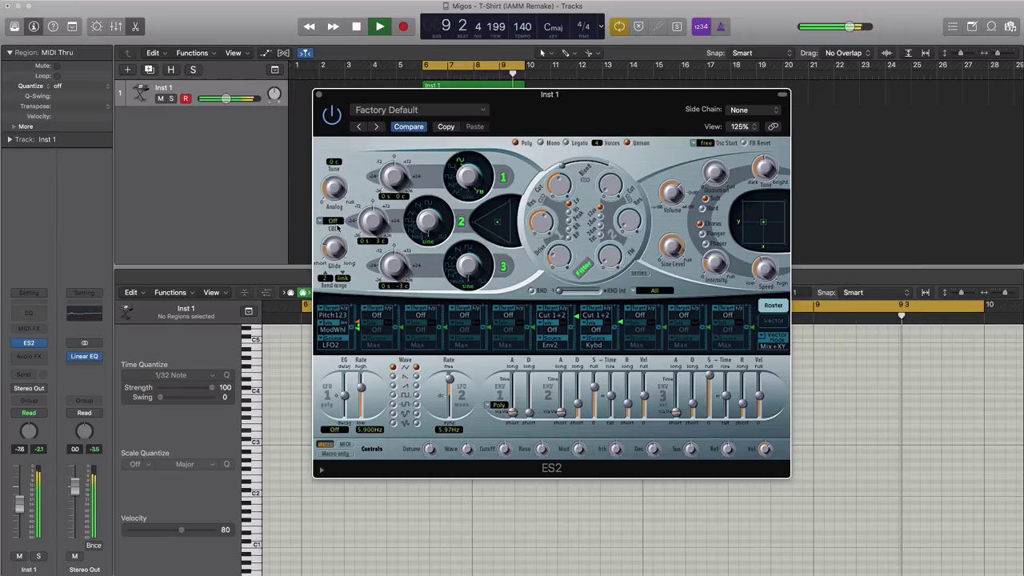
pyautogui.press('space')
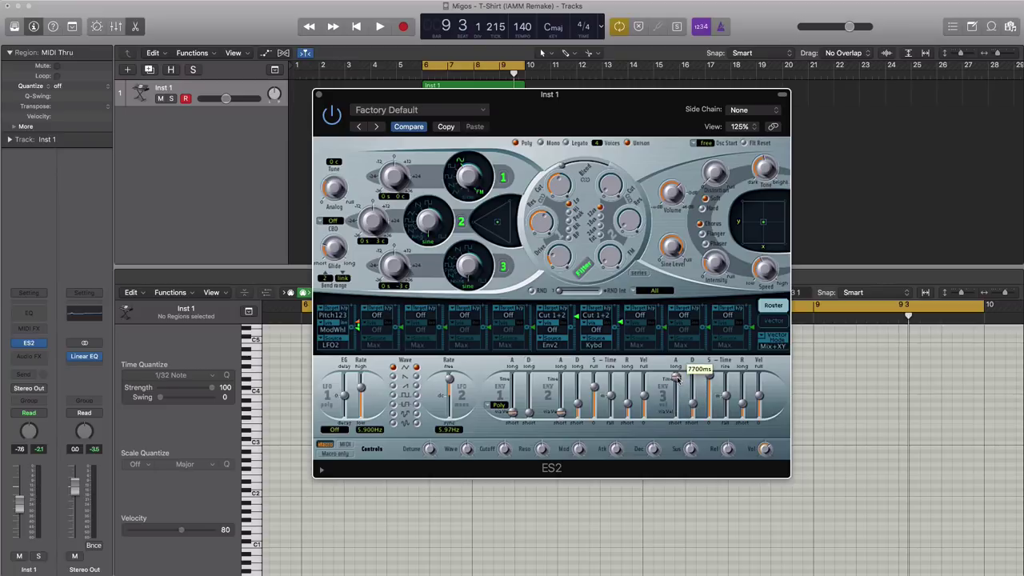
# Lengthen the attack of ES2's envelope 3, lower its sustain to minimum and audition the chords with a shorter release.
pyautogui.press('space')
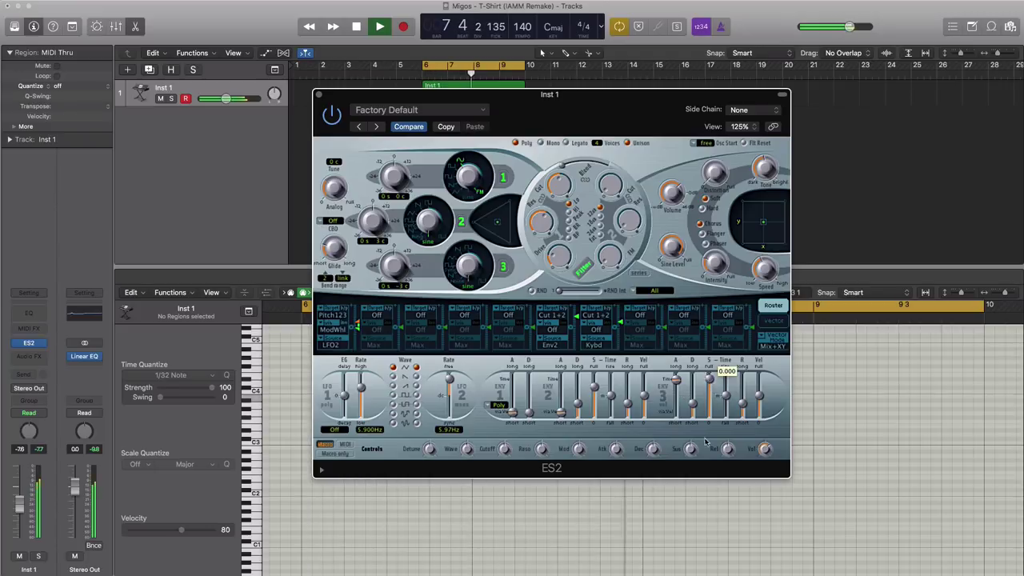
pyautogui.moveTo(705, 441); pyautogui.dragTo(707, 465)
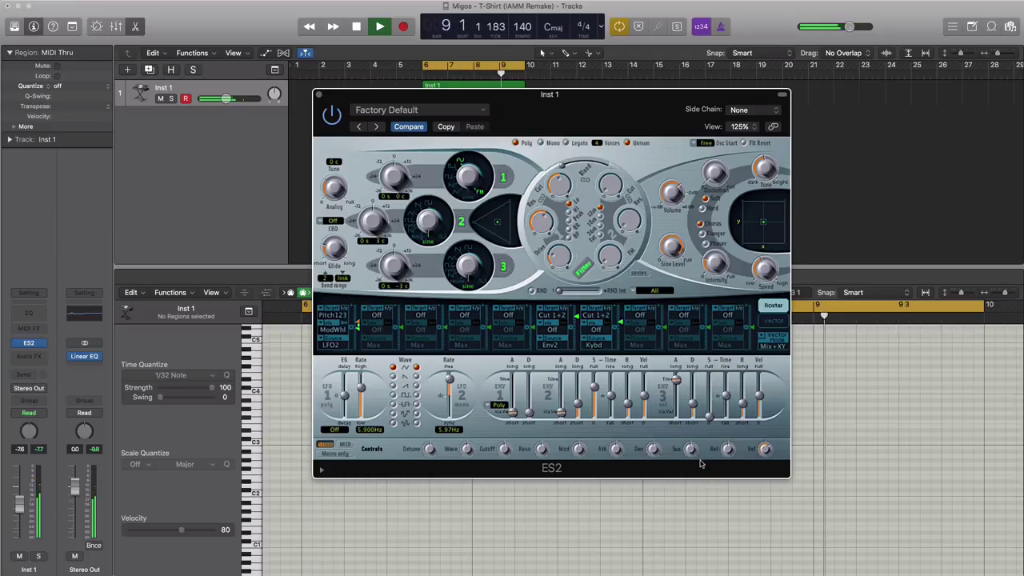
pyautogui.moveTo(743, 404); pyautogui.dragTo(743, 453)
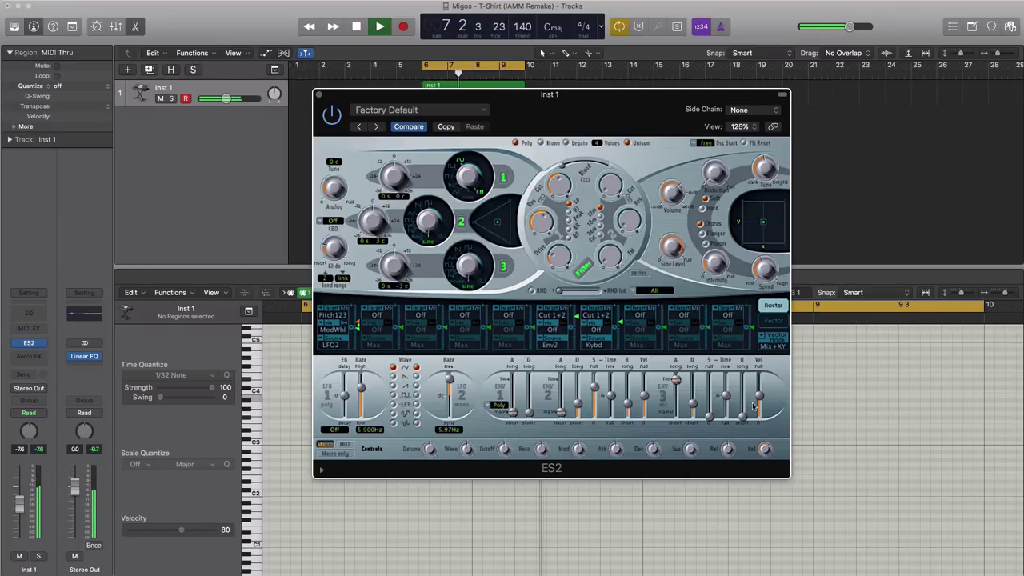
pyautogui.press('space')
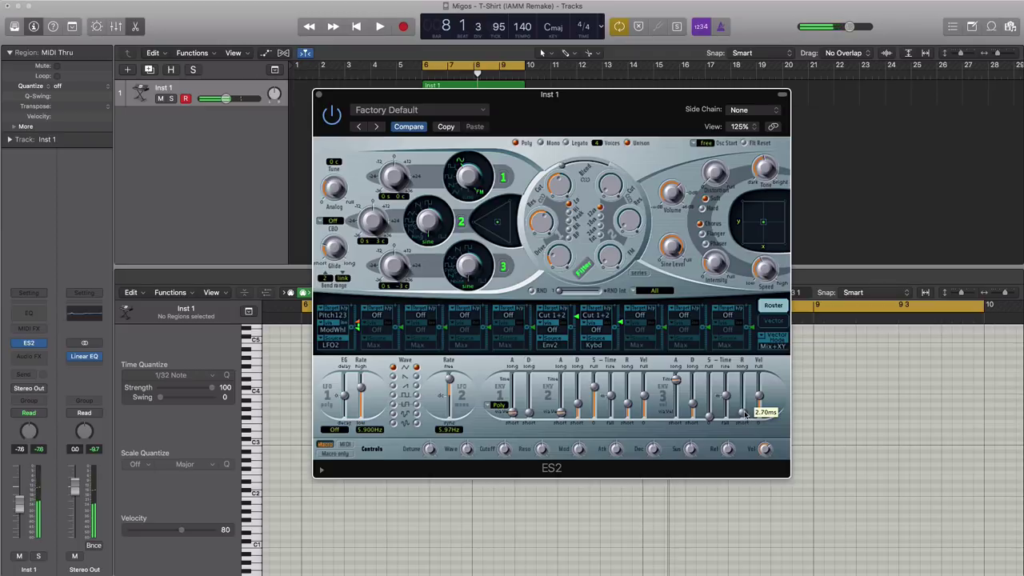
pyautogui.press('space')
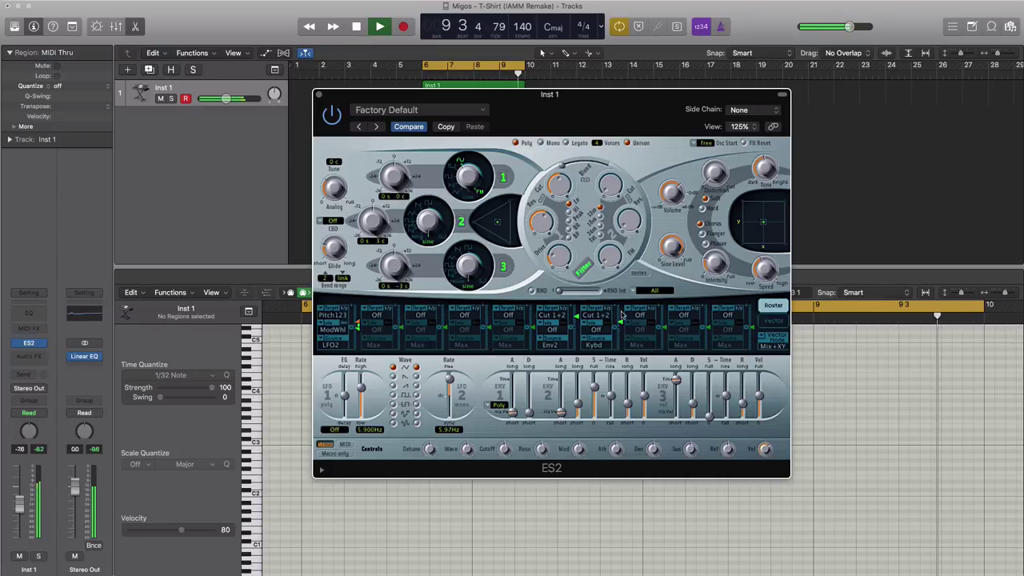
pyautogui.press('space')
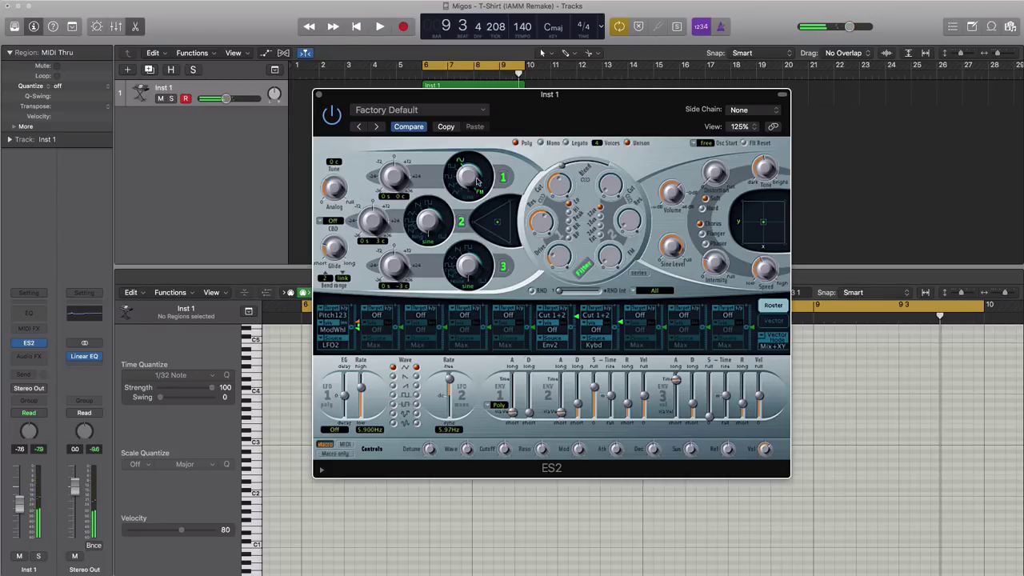
# Close ES2, add a Channel EQ to Inst 1 and set a 24 dB/Oct high cut at 1040 Hz with Q 1.50.
pyautogui.click(318, 94)
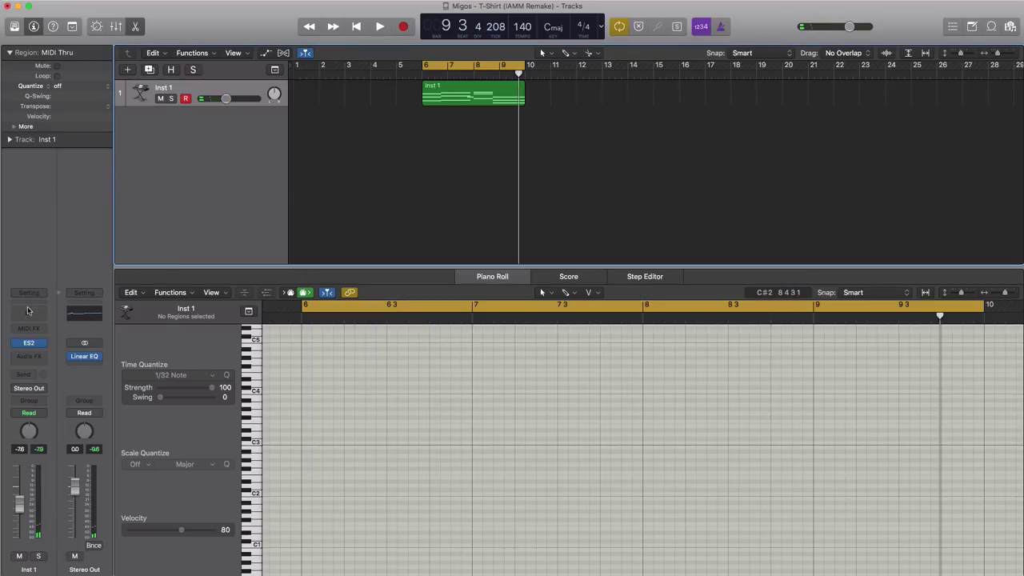
pyautogui.click(28, 314)
pyautogui.moveTo(290, 51); pyautogui.dragTo(485, 115)
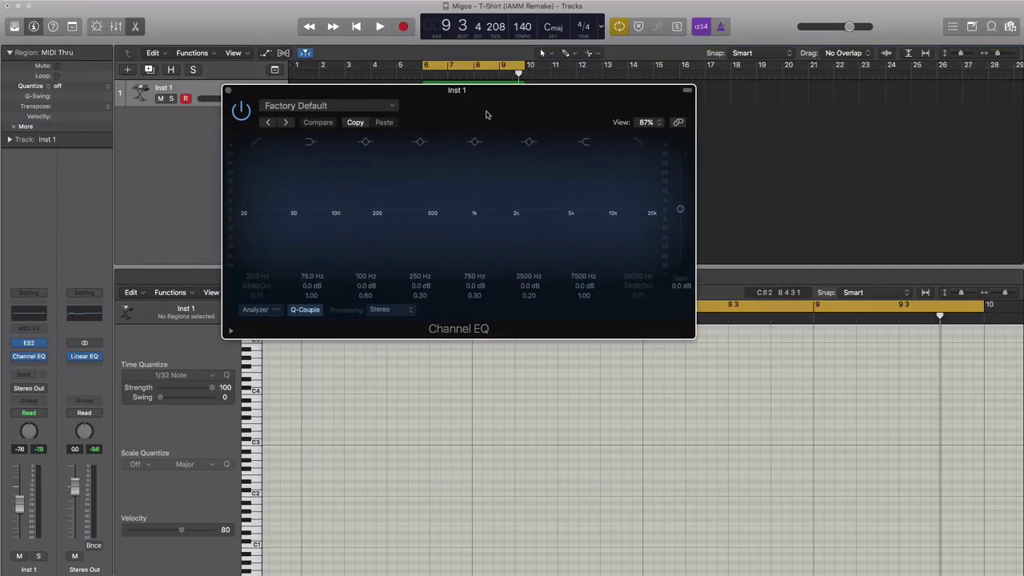
pyautogui.press('space')
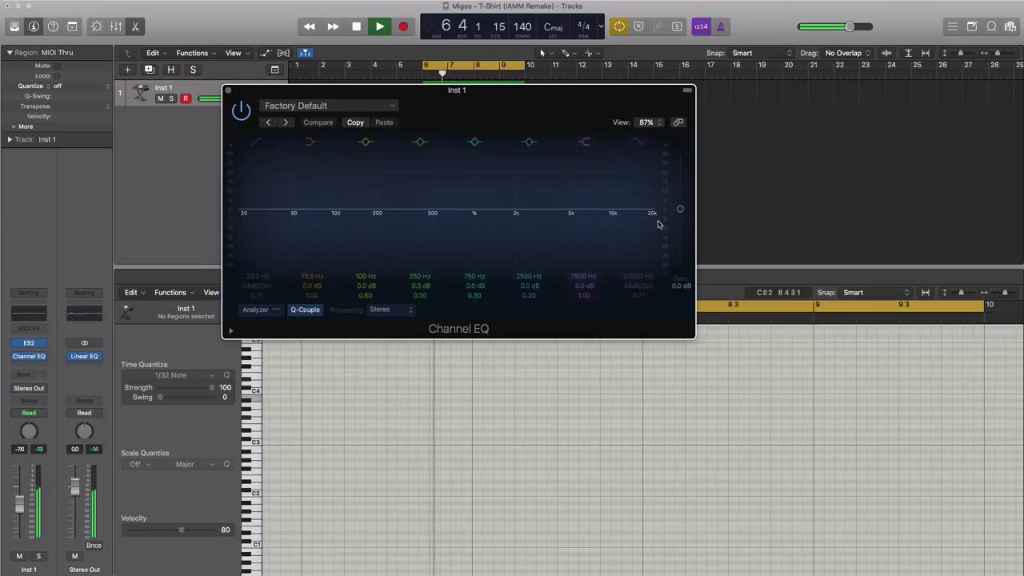
pyautogui.moveTo(651, 217); pyautogui.dragTo(459, 204)
pyautogui.press('space')
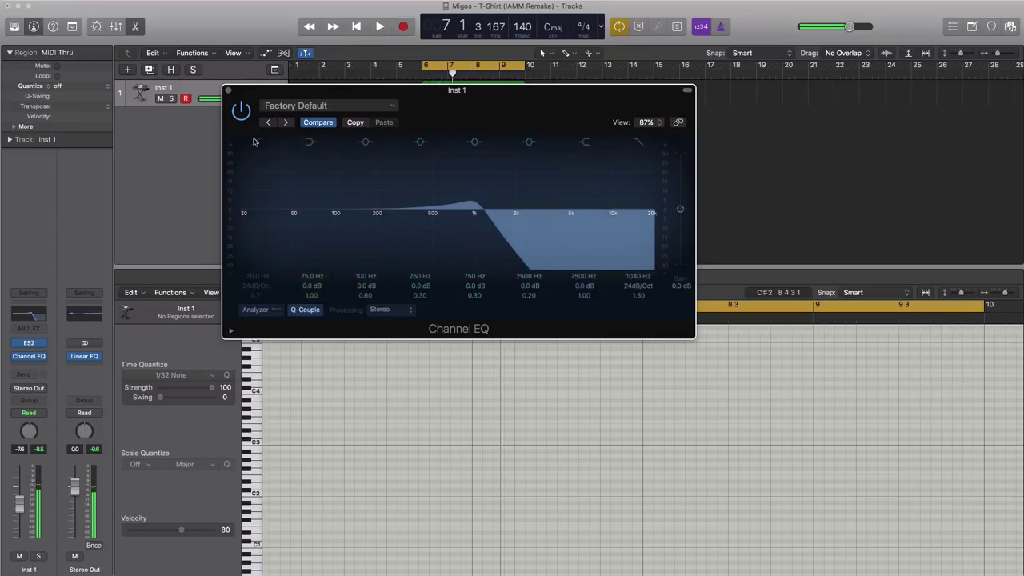
# Set the Channel EQ's low cut to 395 Hz with Q 0.57, compare it bypassed and close the EQ.
pyautogui.press('space')
pyautogui.moveTo(240, 218); pyautogui.dragTo(433, 223)
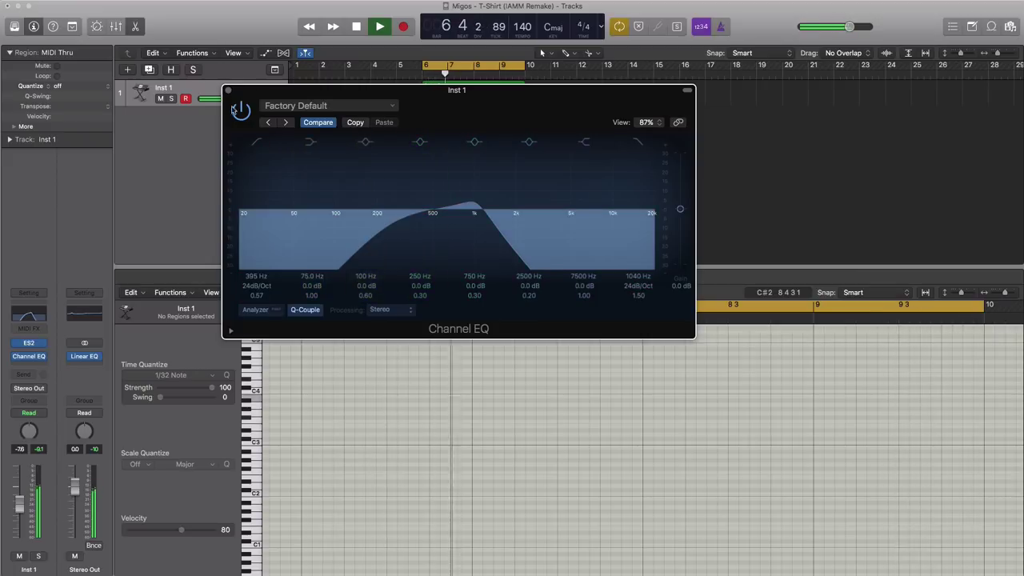
pyautogui.click(240, 112)
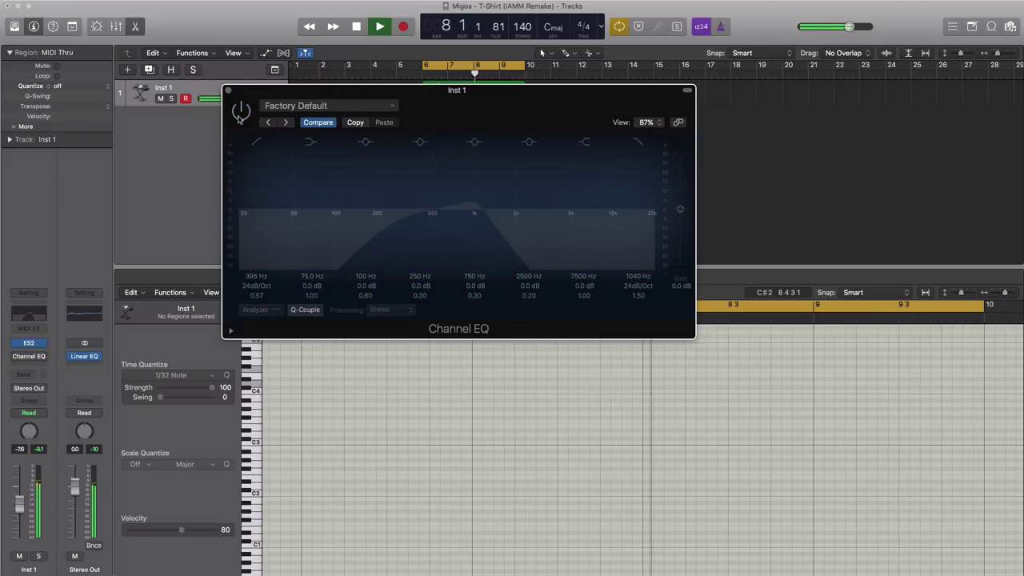
pyautogui.click(240, 112)
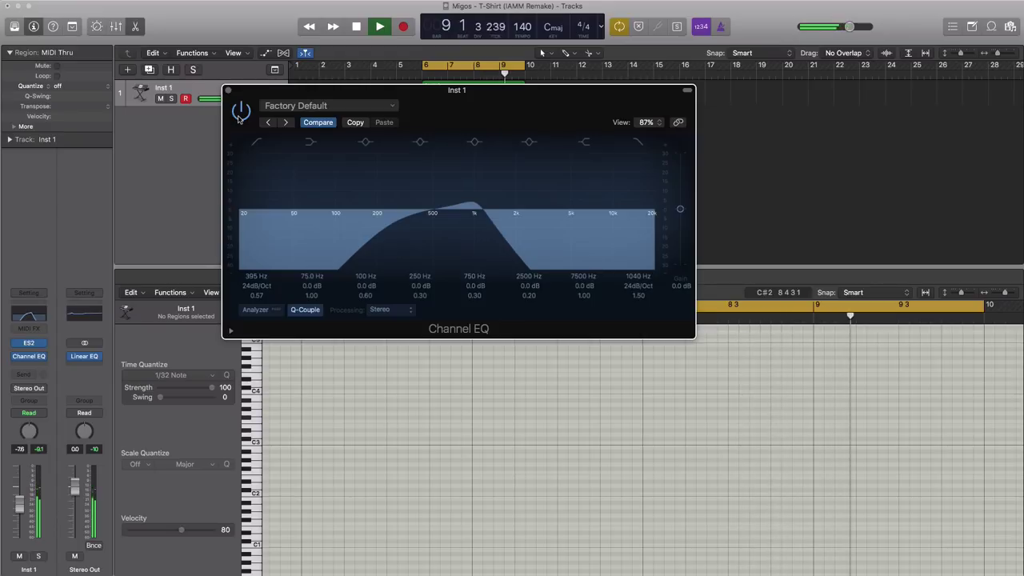
pyautogui.click(228, 90)
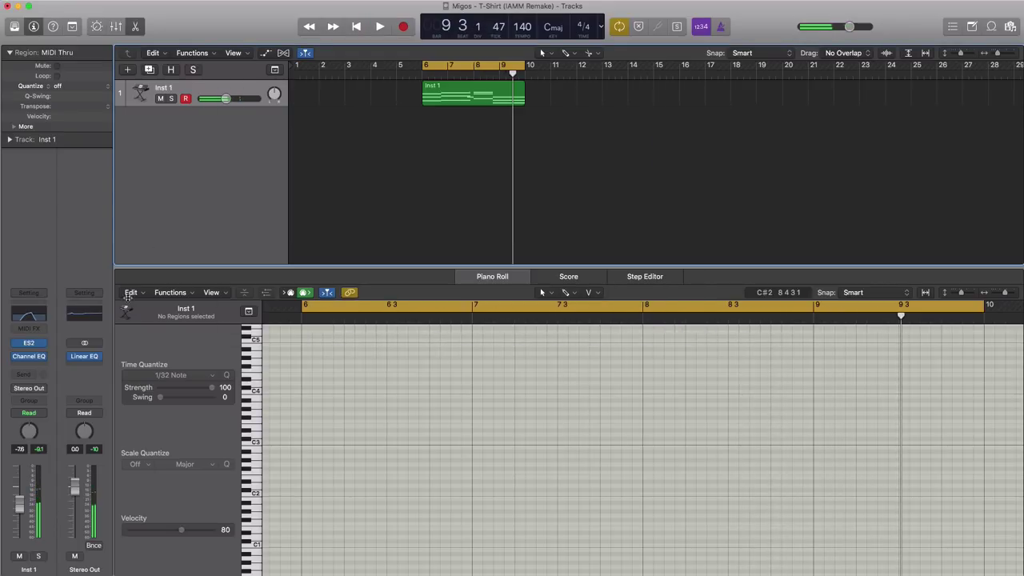
# Add an Overdrive effect after the Channel EQ on Inst 1, with Drive at 4.00 dB and Tone at 1000 Hz.
pyautogui.click(38, 365)
pyautogui.click(39, 412)
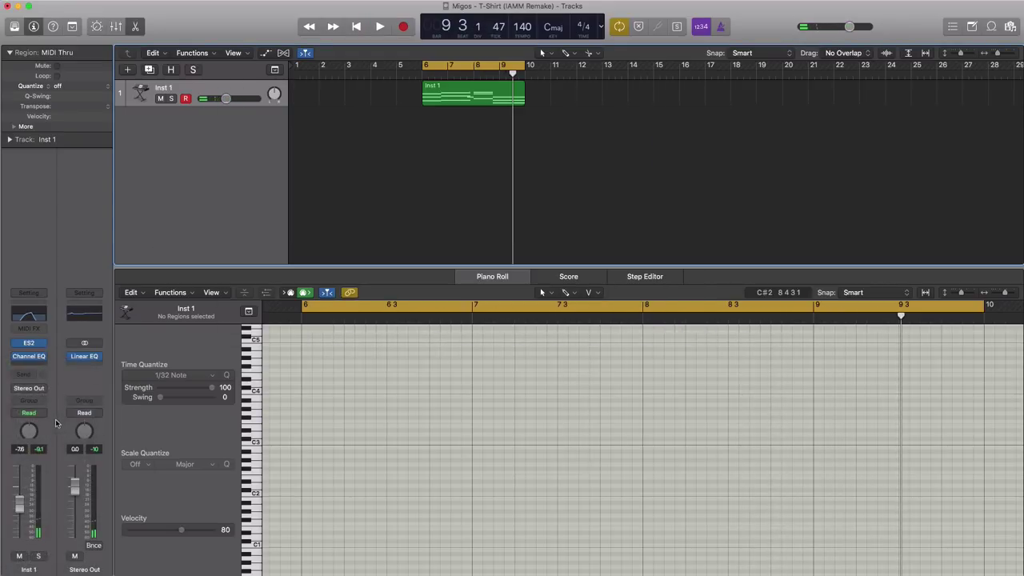
pyautogui.press('space')
pyautogui.moveTo(87, 143); pyautogui.dragTo(306, 269)
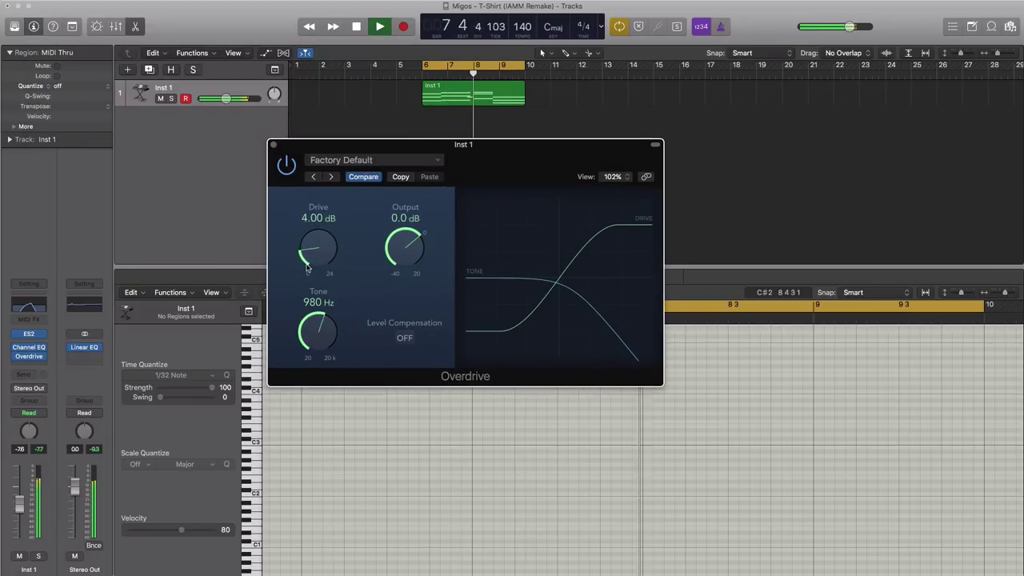
pyautogui.moveTo(317, 326); pyautogui.dragTo(316, 325)
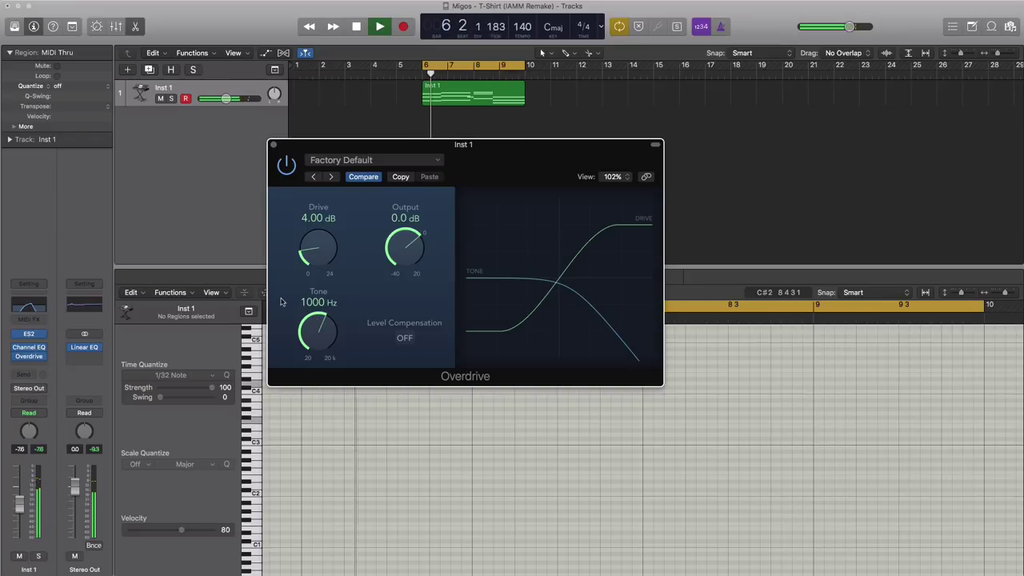
# Lower the Inst 1 volume fader to -11.2 dB and close the Overdrive window.
pyautogui.moveTo(16, 509); pyautogui.dragTo(14, 519)
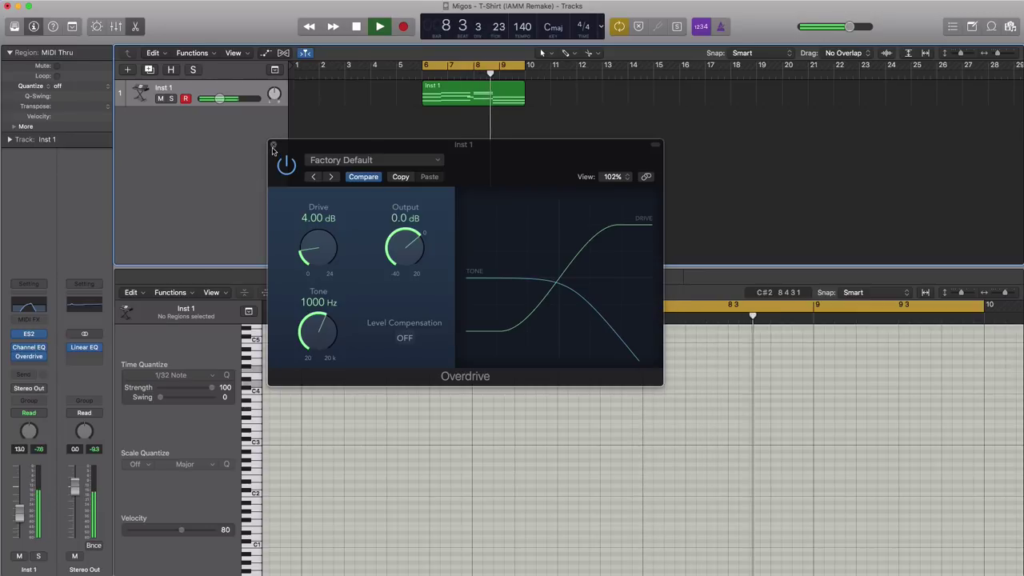
pyautogui.click(273, 146)
pyautogui.moveTo(19, 515); pyautogui.dragTo(21, 510)
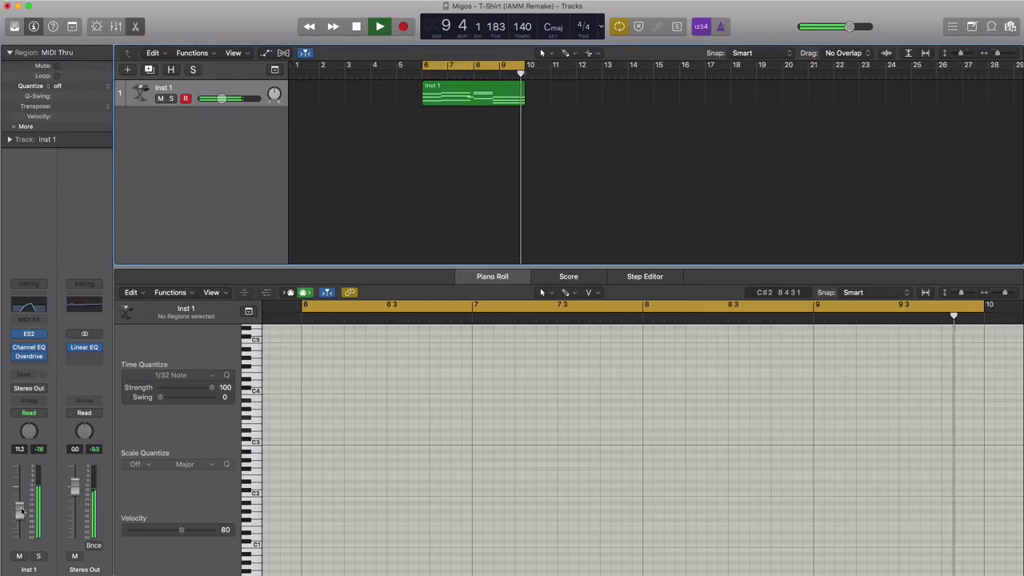
# Add a Space Designer reverb to Inst 1, raise Dry slightly, lower Rev slightly and set the volume fader to -11.6 dB.
pyautogui.click(34, 365)
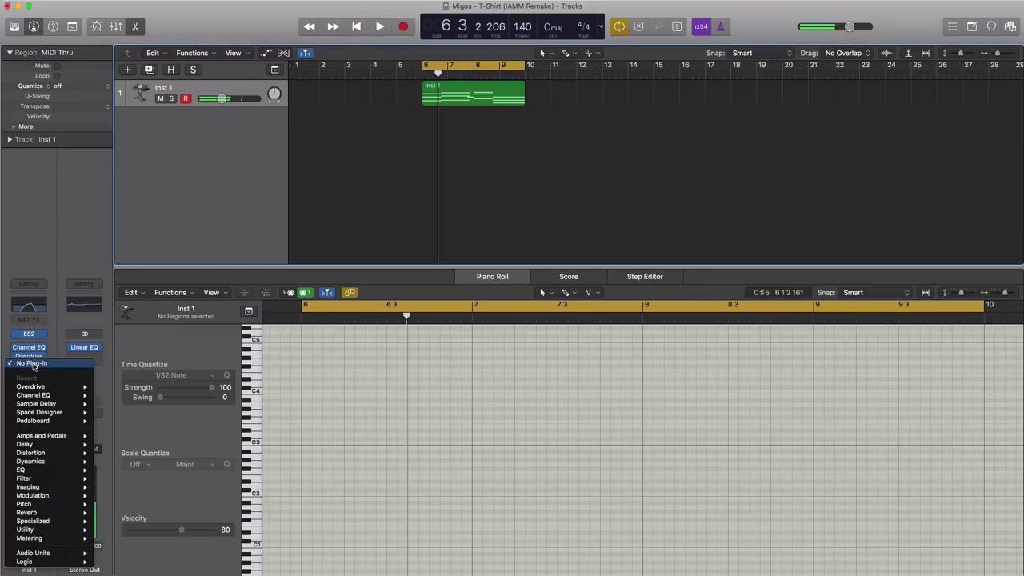
pyautogui.moveTo(48, 412)
pyautogui.click(112, 412)
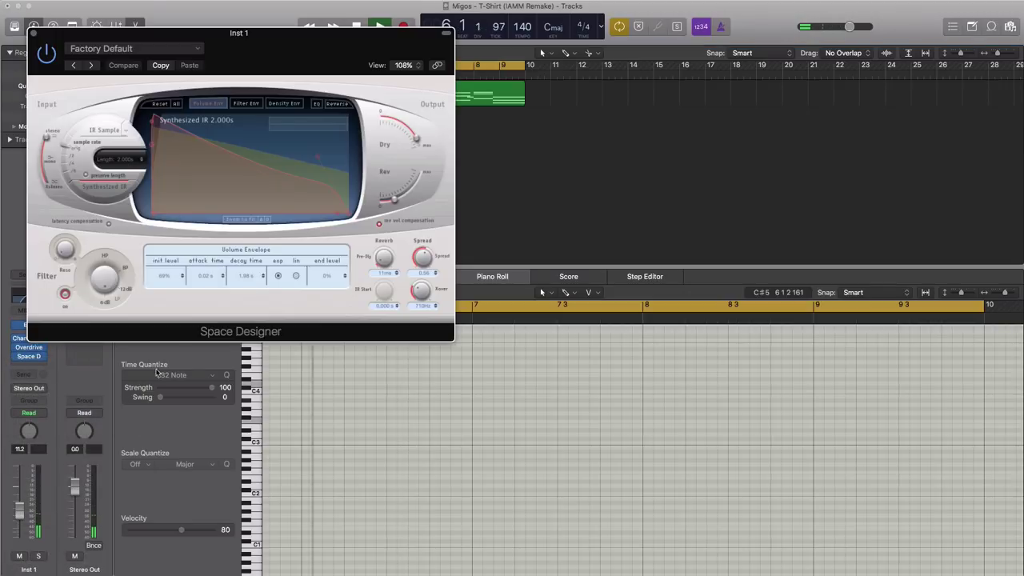
pyautogui.moveTo(266, 40); pyautogui.dragTo(466, 108)
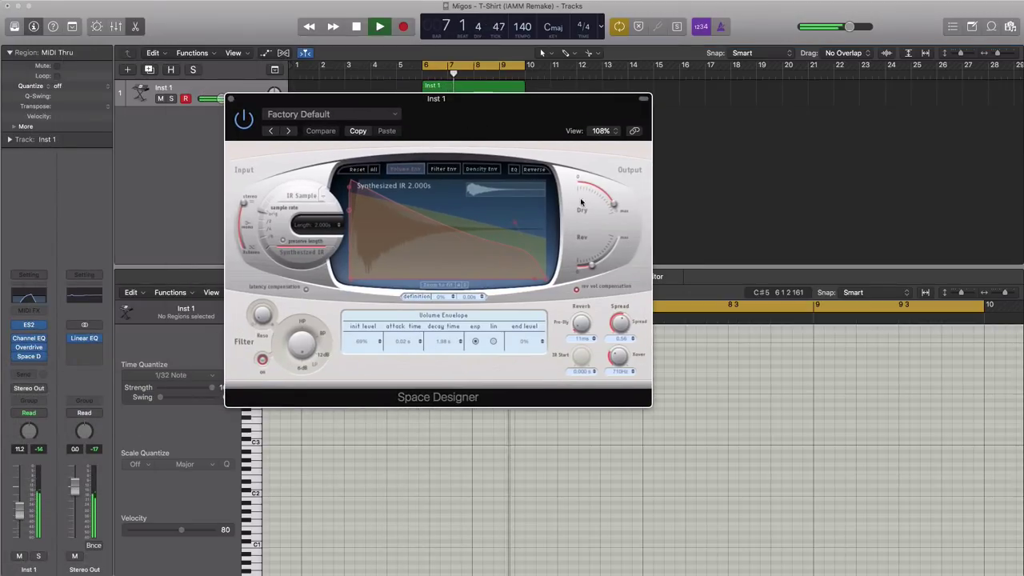
pyautogui.moveTo(619, 210); pyautogui.dragTo(621, 216)
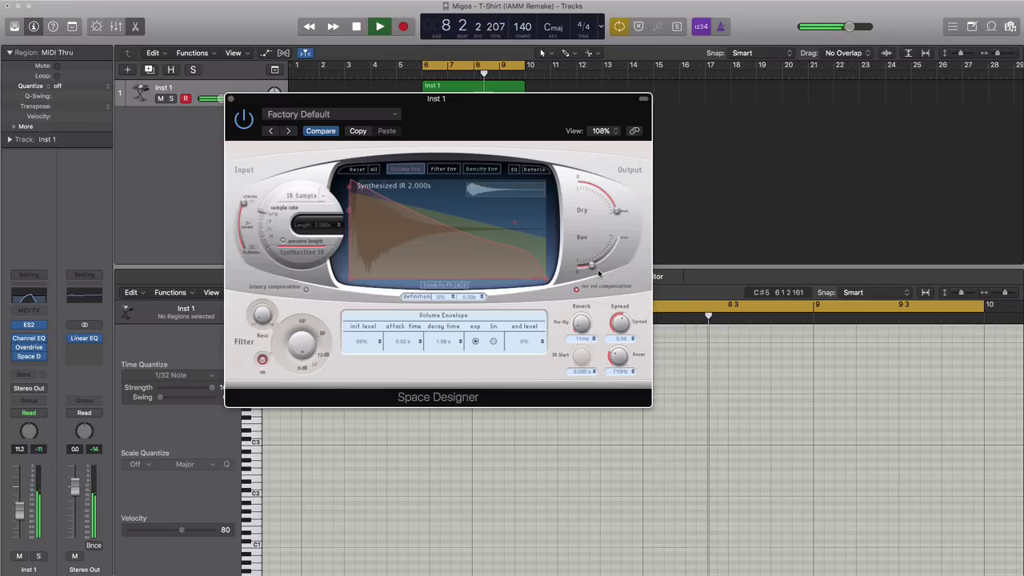
pyautogui.moveTo(590, 267); pyautogui.dragTo(589, 271)
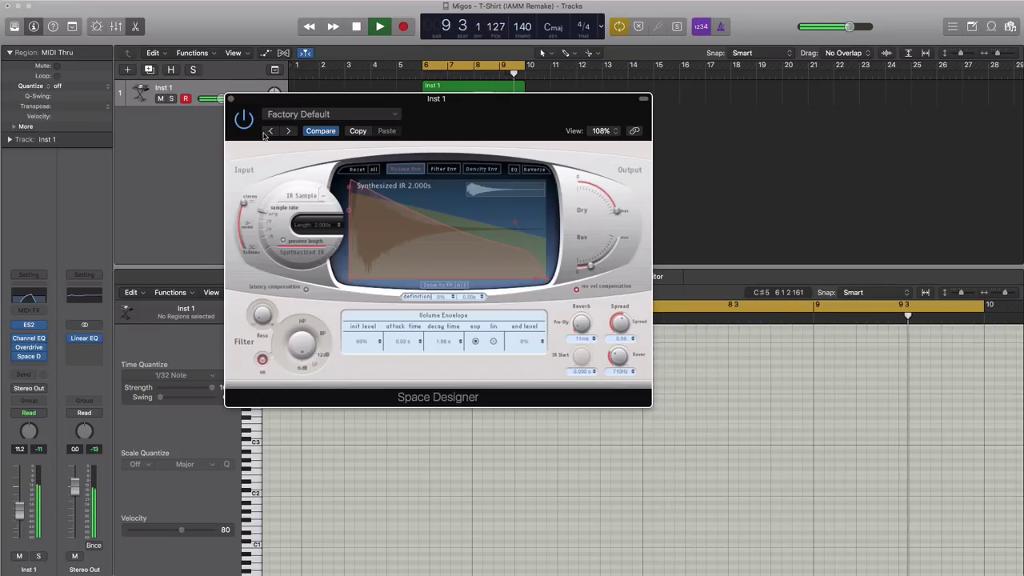
pyautogui.click(231, 100)
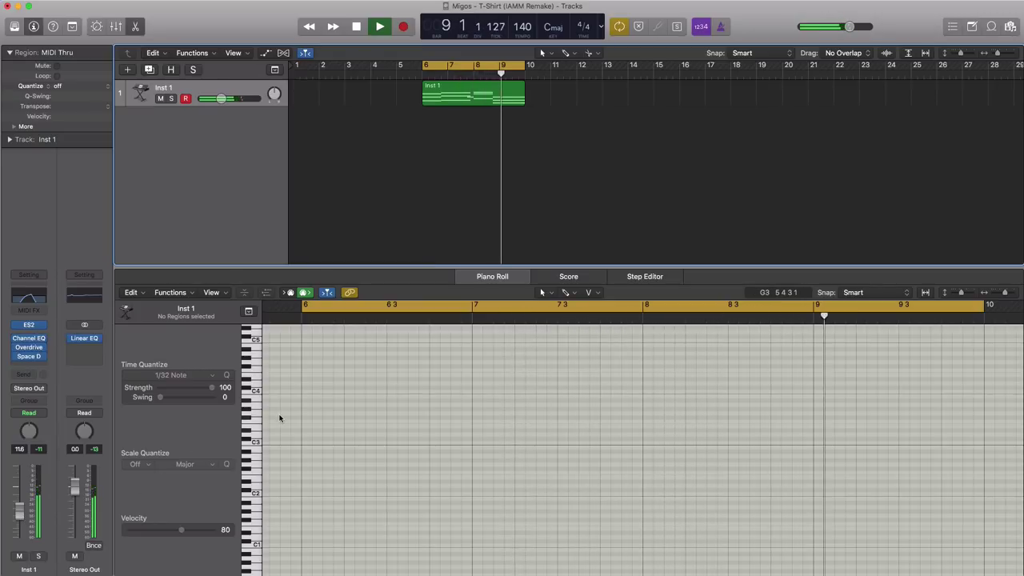
pyautogui.press('space')
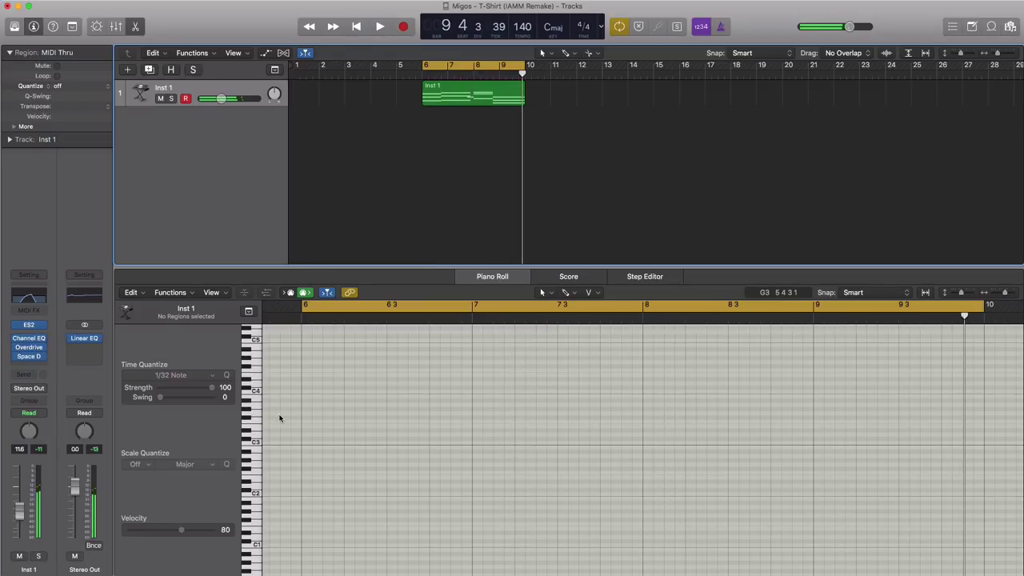
# Create one new software instrument track with an empty channel strip below Inst 1.
pyautogui.click(127, 70)
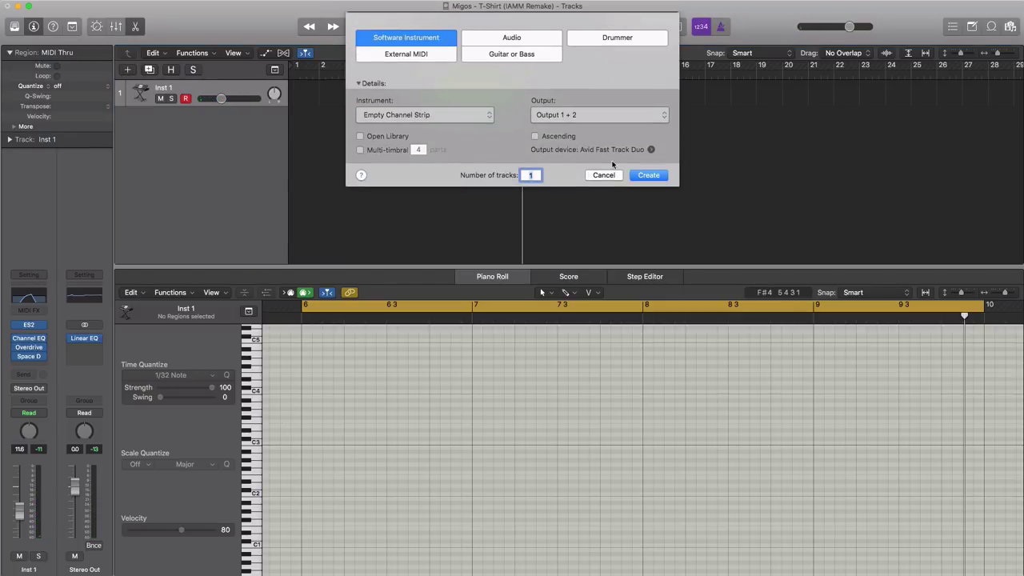
pyautogui.click(604, 174)
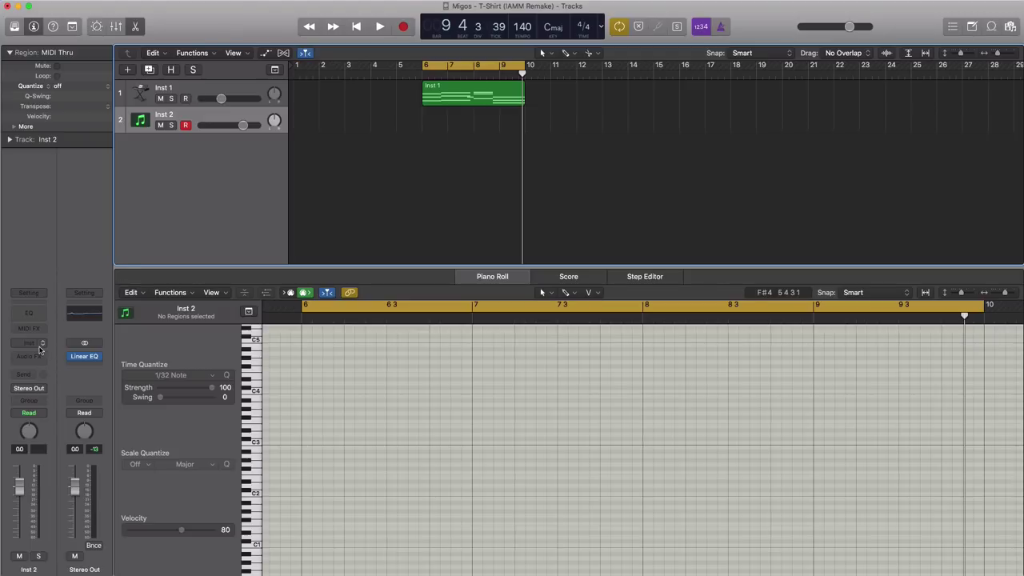
# Load the stereo ES P synth on Inst 2 and create an empty region on its track from bar 6 to bar 10.
pyautogui.click(38, 345)
pyautogui.moveTo(46, 456)
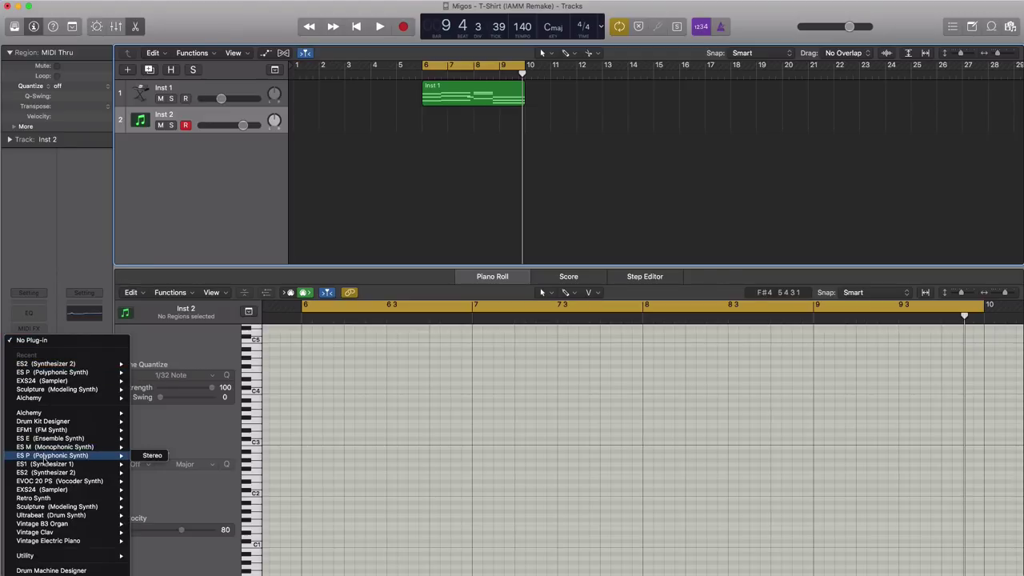
pyautogui.click(151, 456)
pyautogui.moveTo(296, 72); pyautogui.dragTo(549, 175)
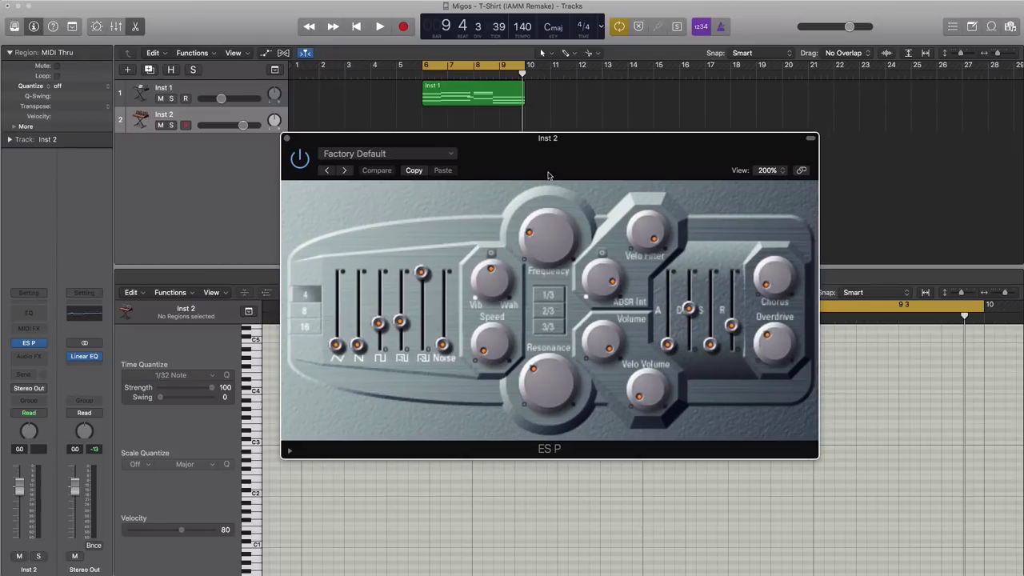
pyautogui.click(287, 138)
pyautogui.click(432, 131)
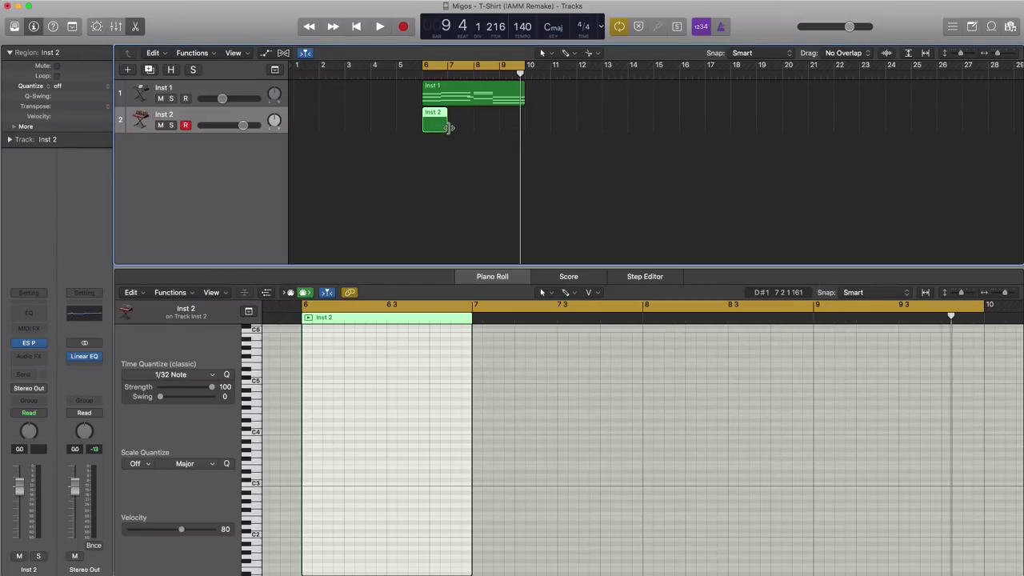
pyautogui.moveTo(448, 127); pyautogui.dragTo(522, 128)
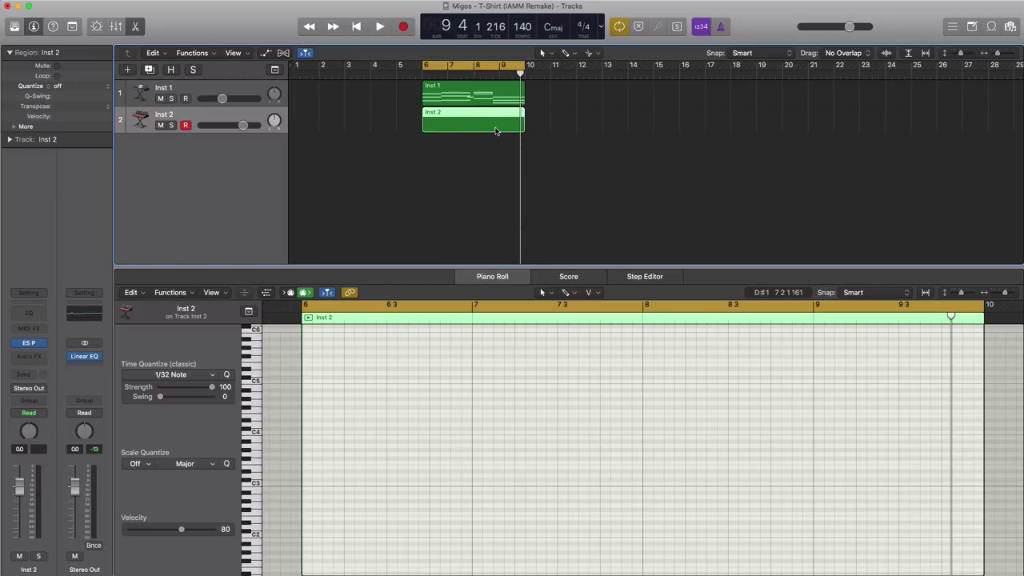
# Add two half-bar bass notes to the Inst 2 region: A#0 at the start of bar 6 and B0 on beat 4.
pyautogui.scroll(-5, 340, 522)
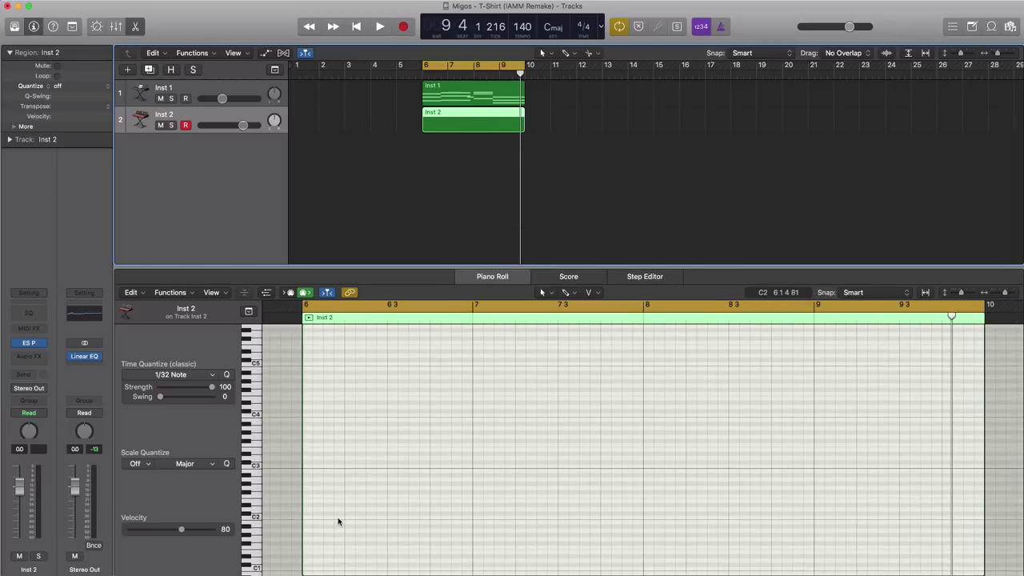
pyautogui.scroll(-3, 338, 522)
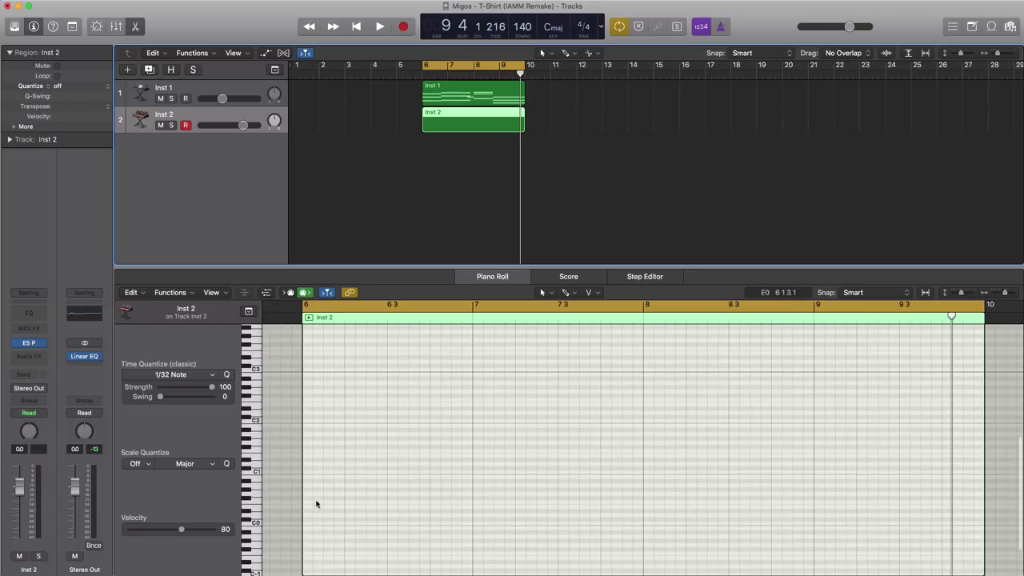
pyautogui.click(311, 481)
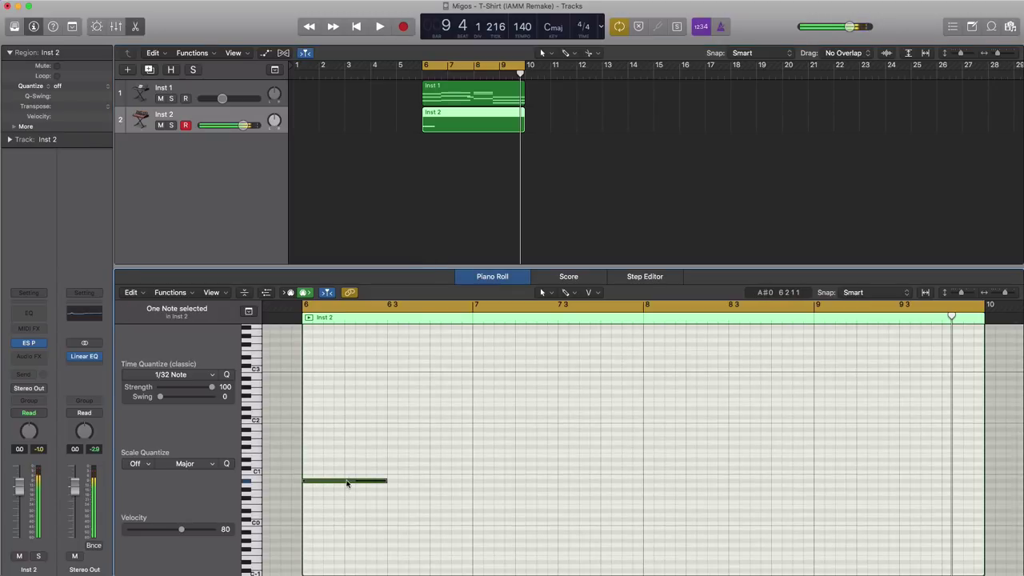
pyautogui.press('space')
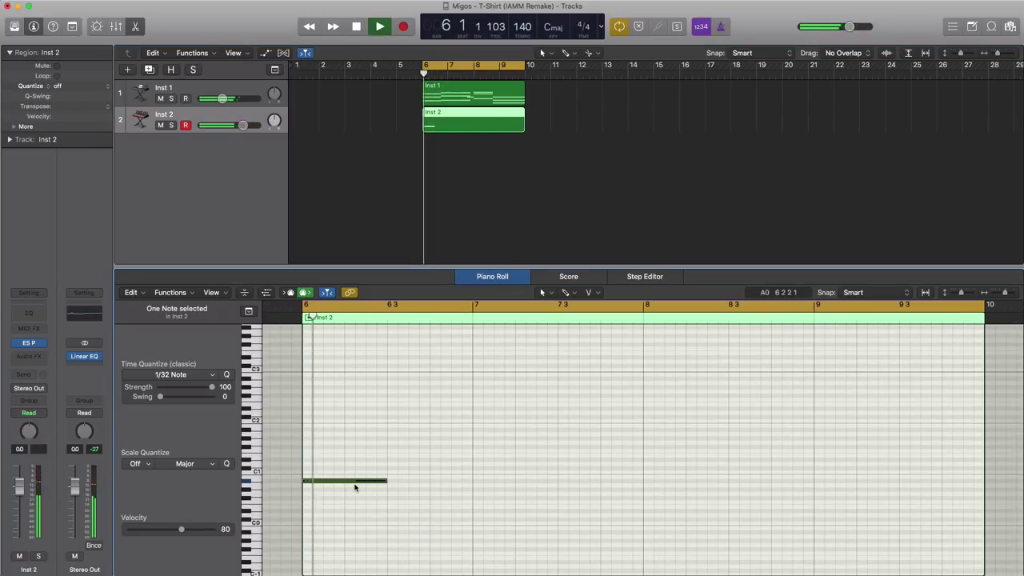
pyautogui.press('space')
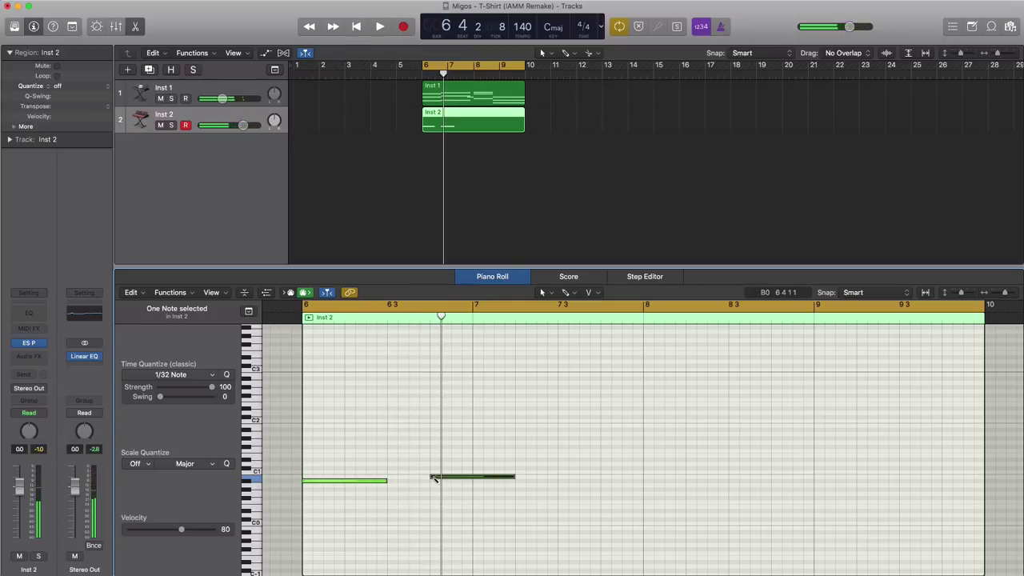
pyautogui.press('space')
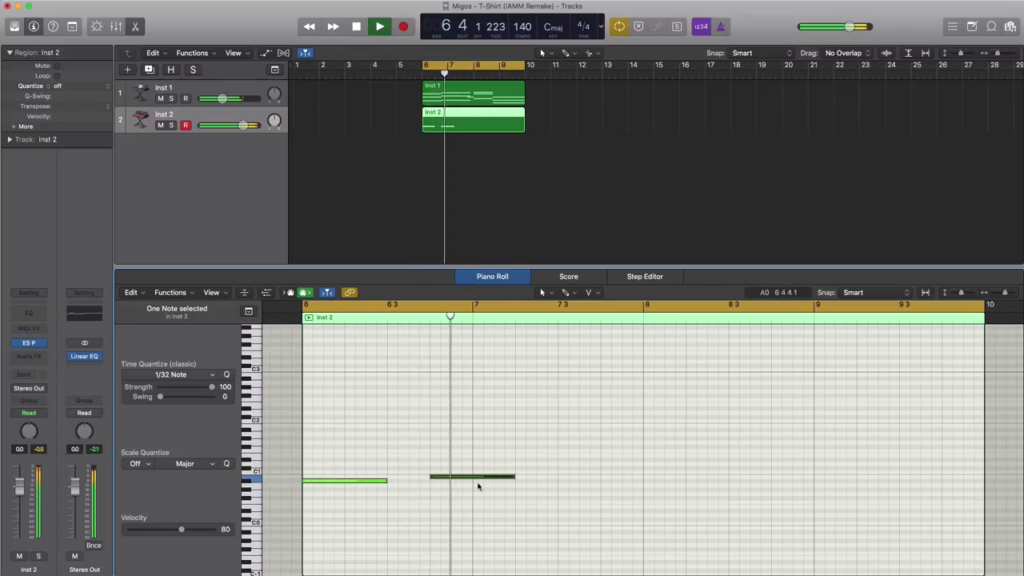
# Repeat the B0 note directly after itself, then add half-bar notes G#0 at bar 8 and D#0 at bar 8 beat 4.
pyautogui.press('super+r')
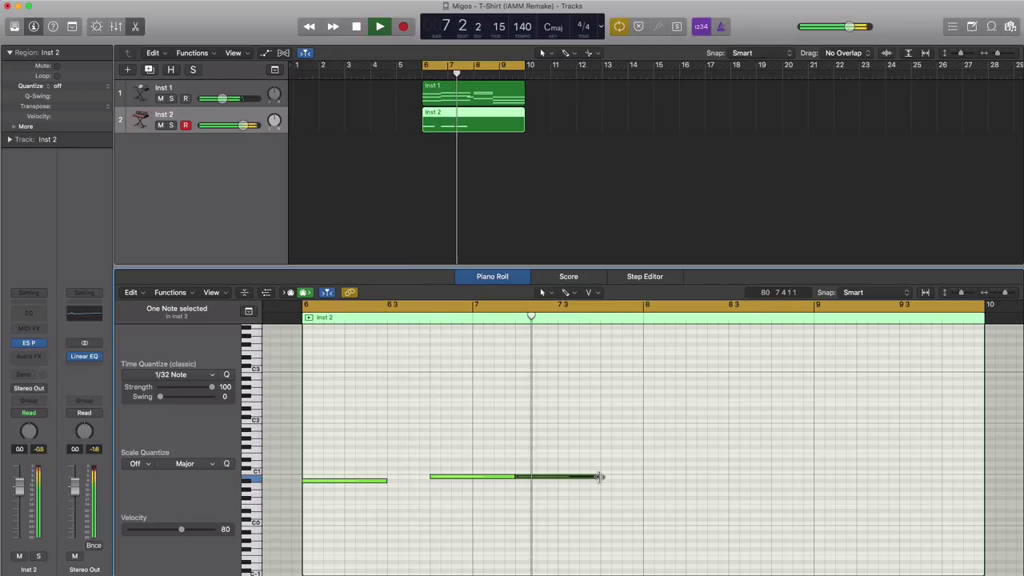
pyautogui.keyDown('super'); pyautogui.click(646, 488); pyautogui.keyUp('super')
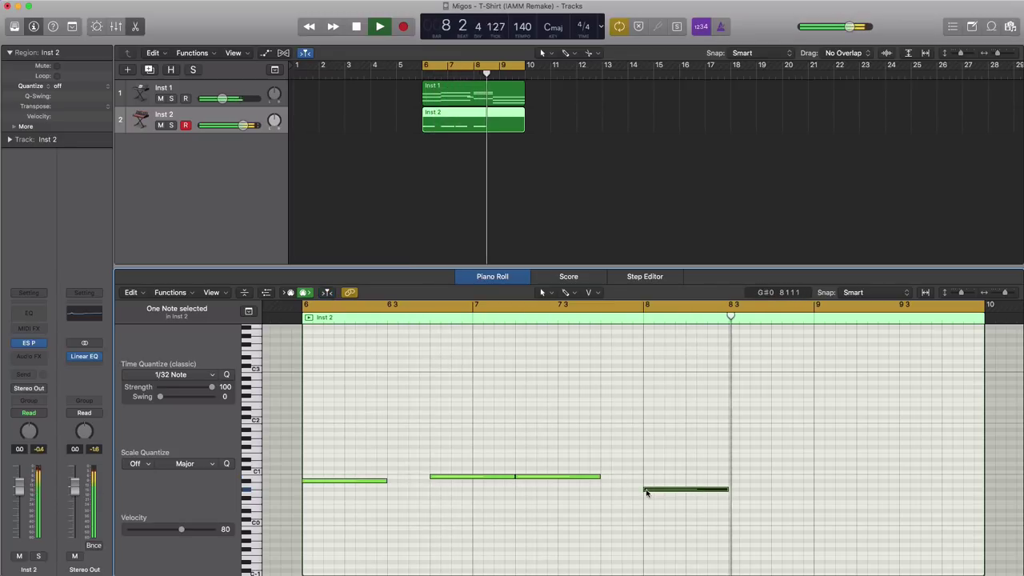
pyautogui.press('space')
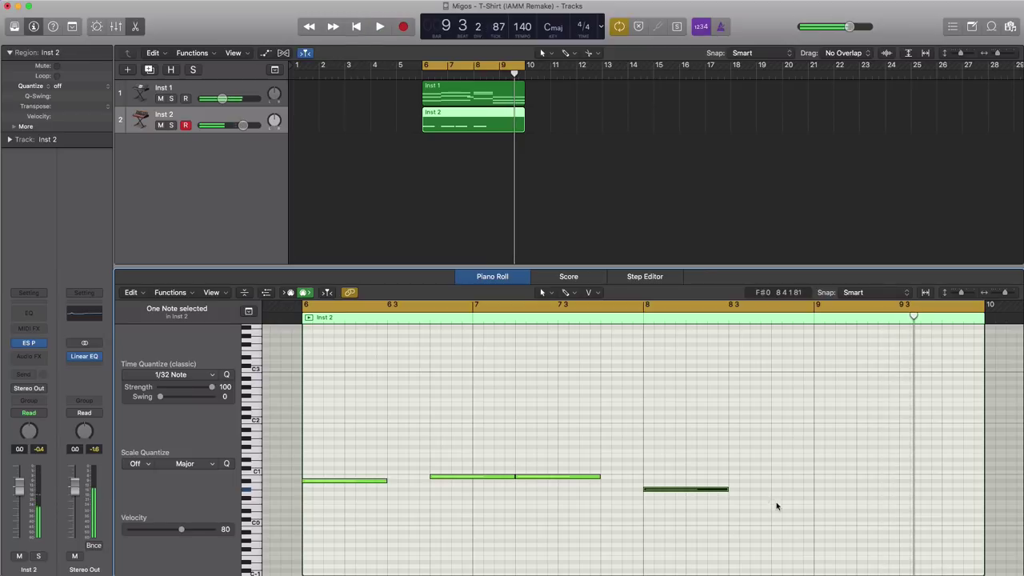
pyautogui.press('space')
pyautogui.click(774, 511)
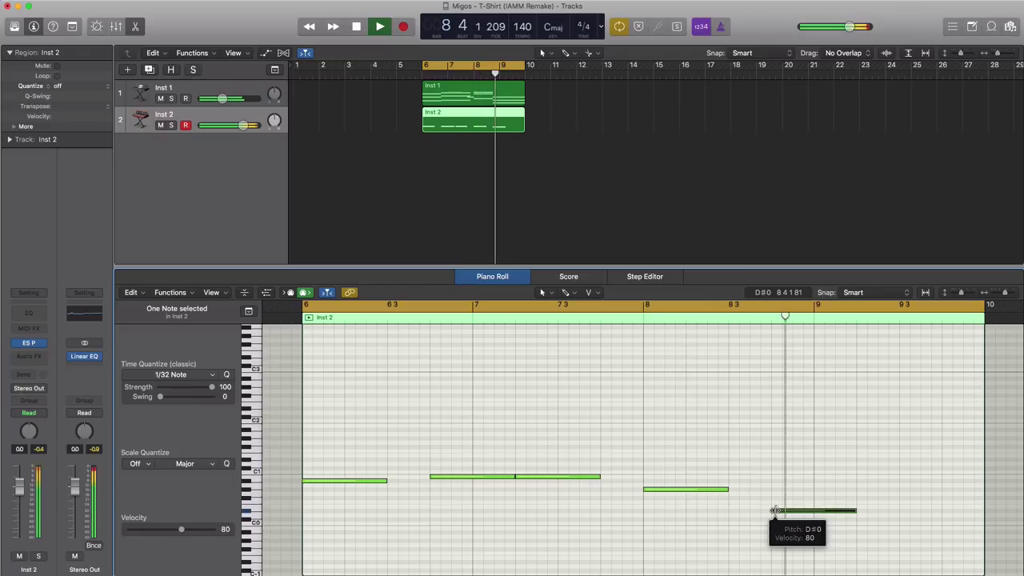
pyautogui.press('space')
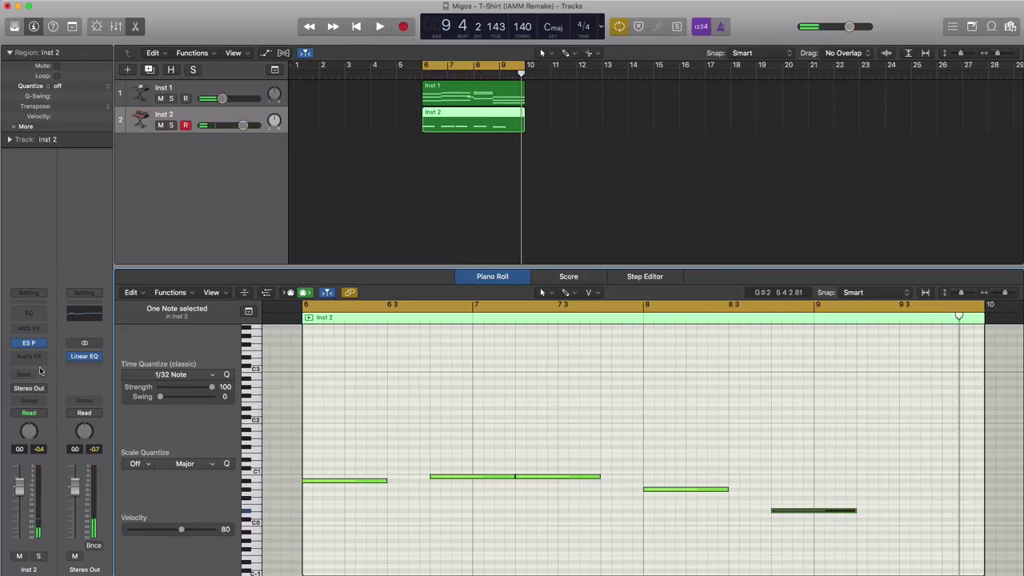
# In ES P, set the sawtooth, square and first sub-octave sliders to maximum, the second sub-octave to zero, and the register to 8.
pyautogui.click(30, 344)
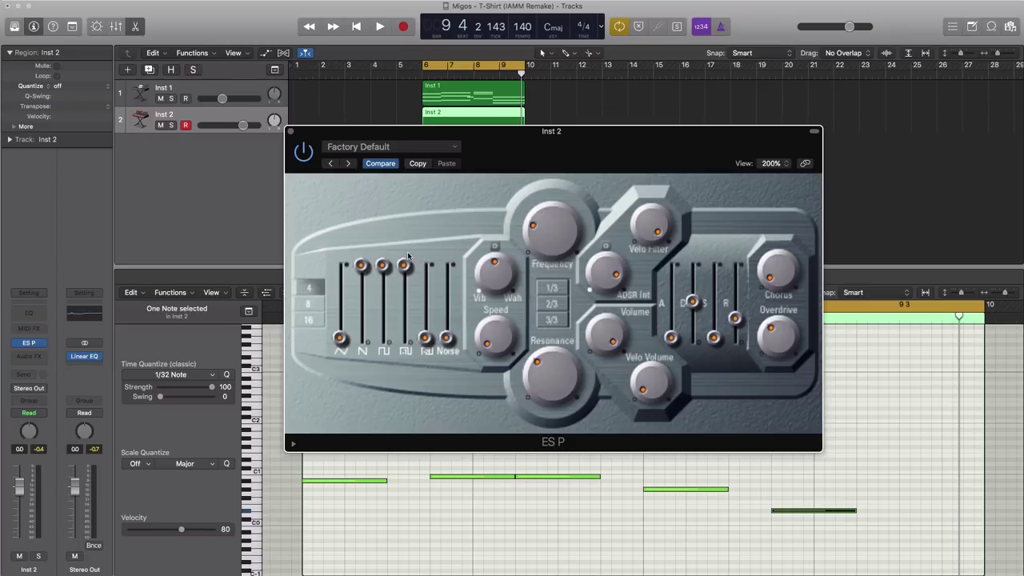
pyautogui.press('space')
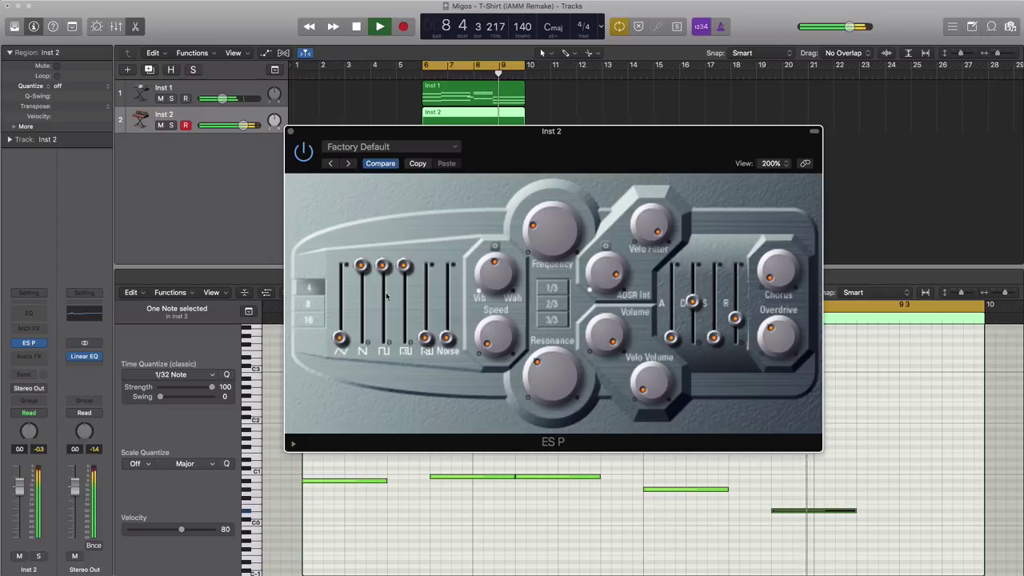
pyautogui.press('space')
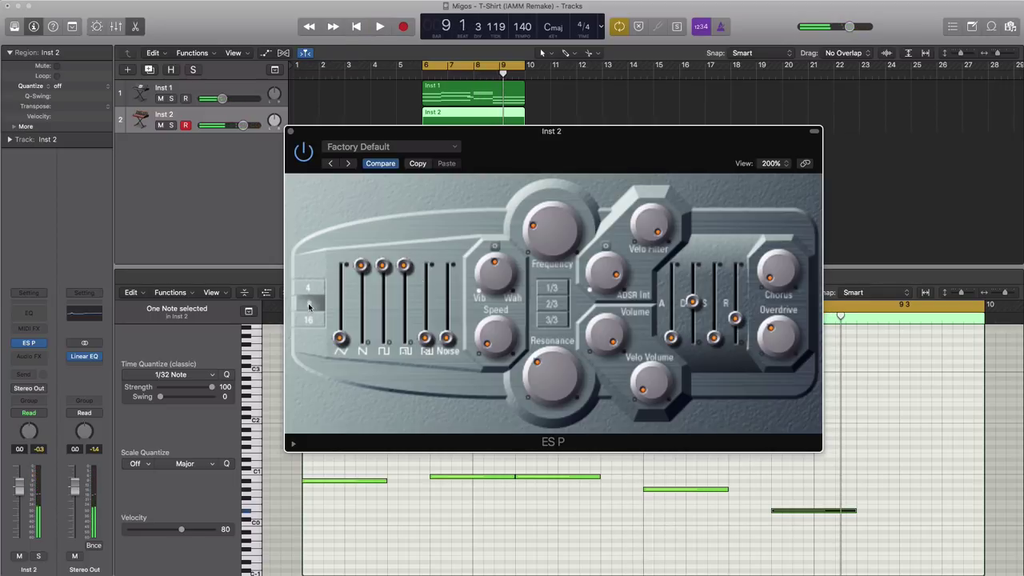
pyautogui.press('space')
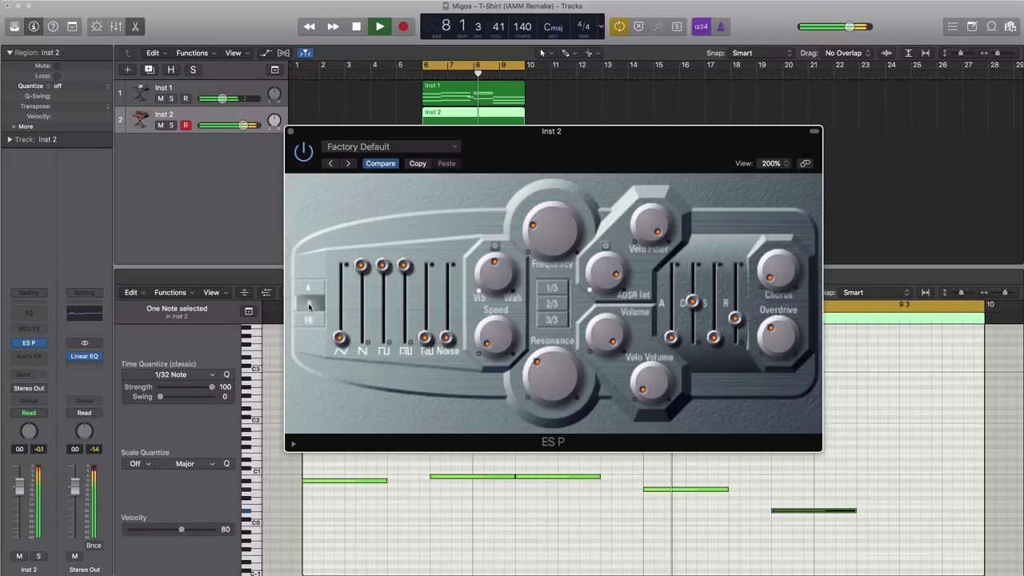
pyautogui.press('space')
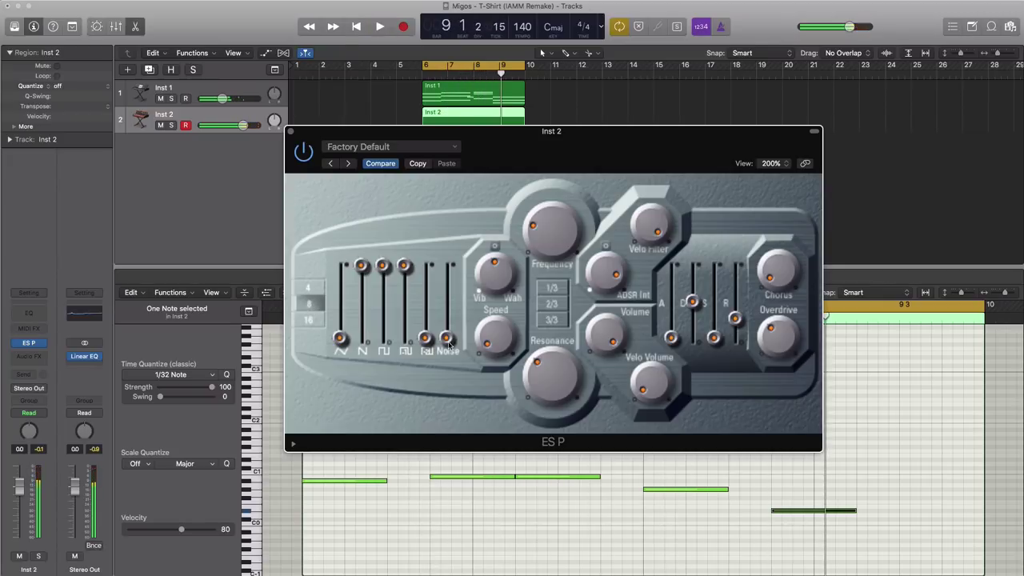
# Raise the ES P Noise slider to about a quarter and turn the Frequency knob up to just under halfway.
pyautogui.press('space')
pyautogui.moveTo(446, 340); pyautogui.dragTo(451, 324)
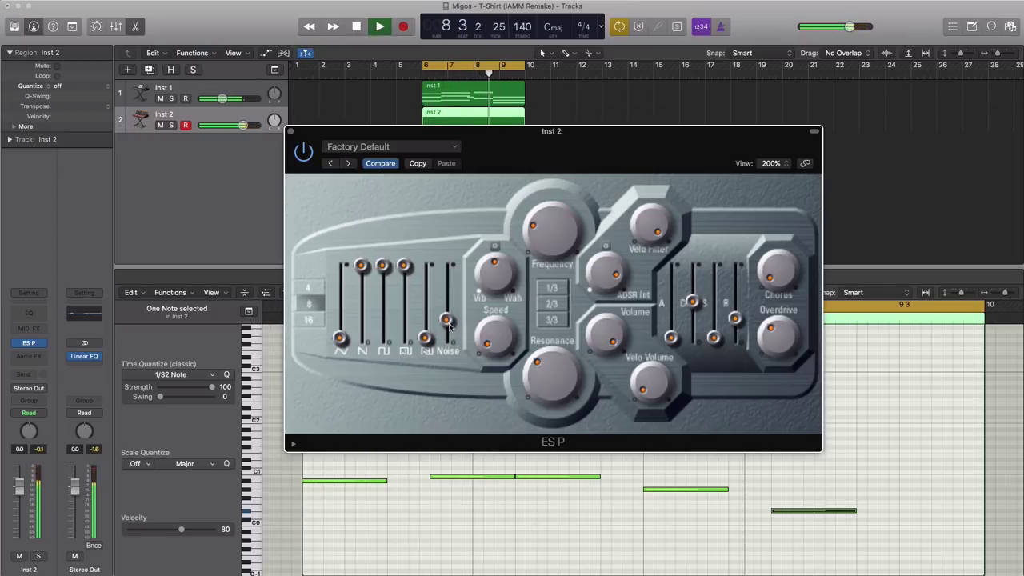
pyautogui.press('space')
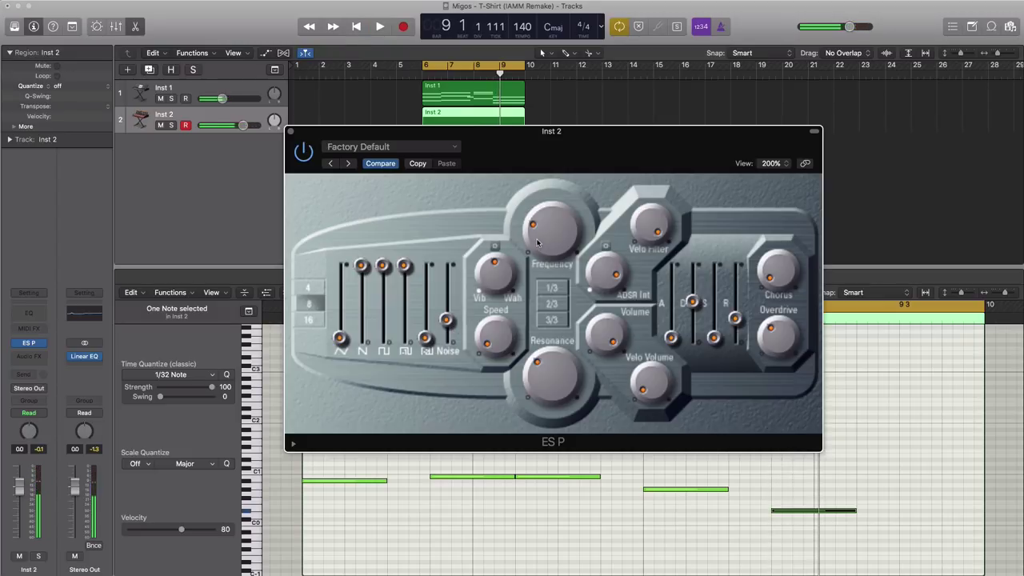
pyautogui.press('space')
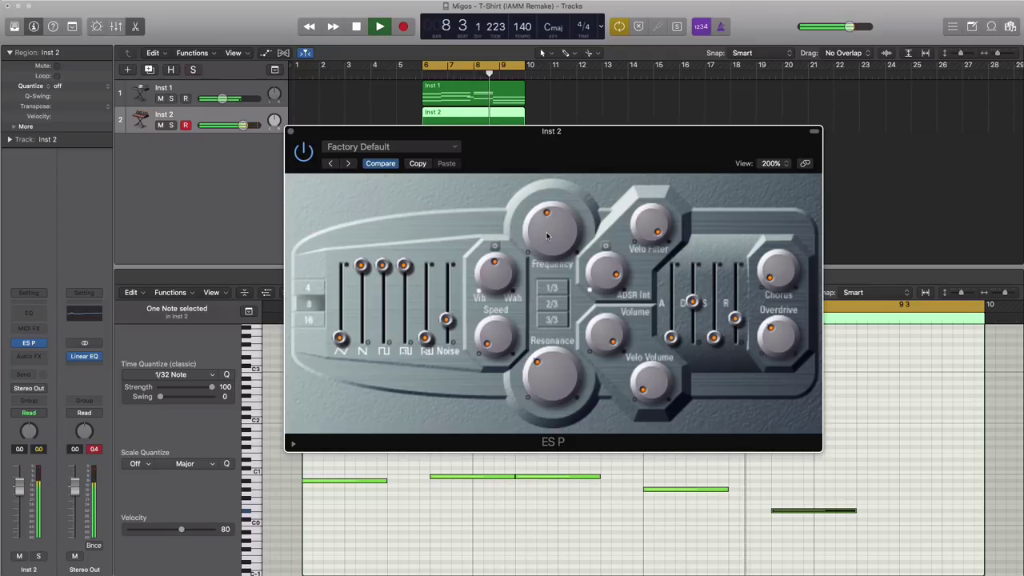
pyautogui.press('space')
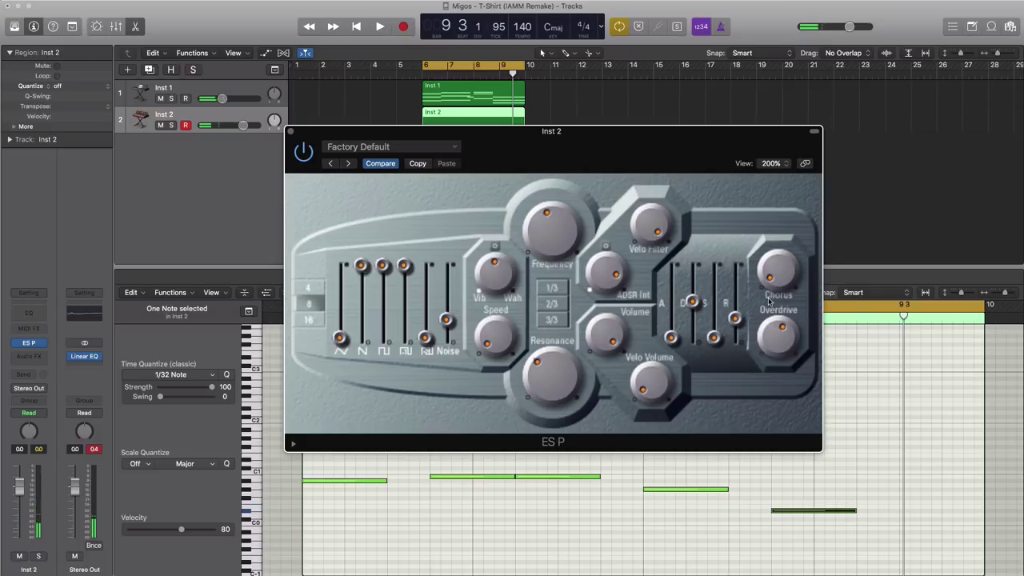
# Turn the ES P Overdrive up to about halfway, raise the envelope's attack slightly and close the synth window.
pyautogui.press('space')
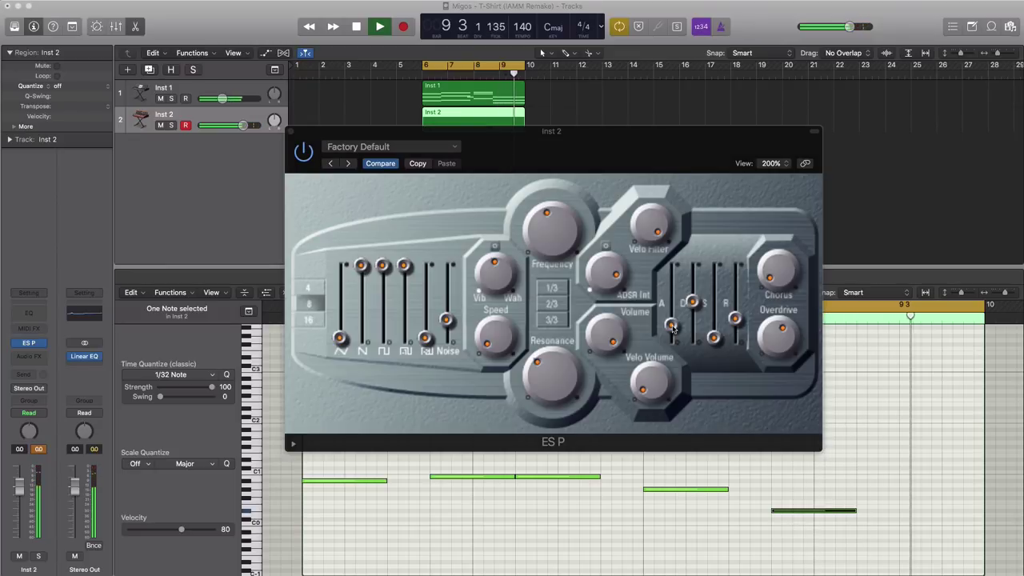
pyautogui.press('space')
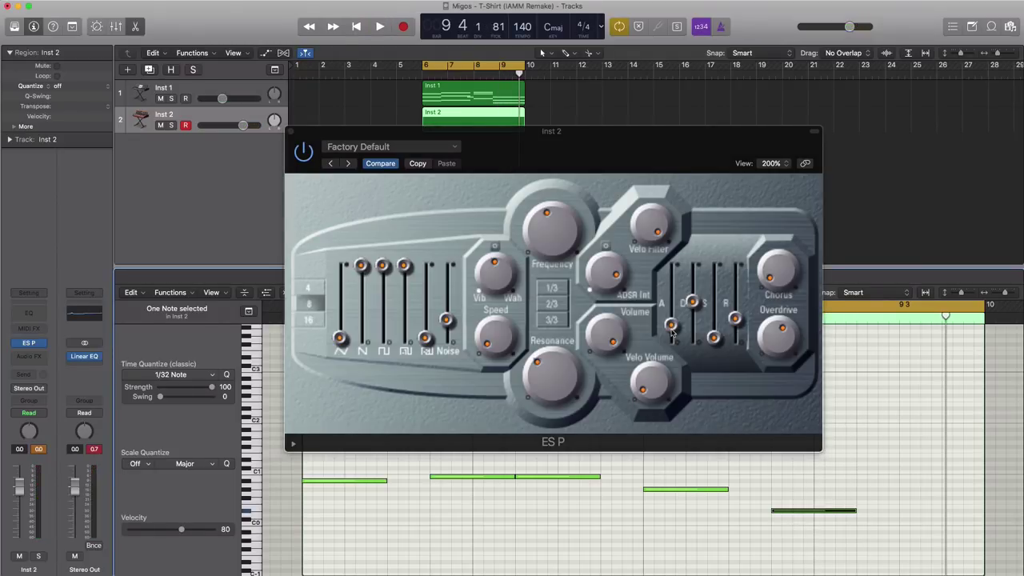
pyautogui.click(290, 131)
# Lower the Inst 2 track volume to -8.4 dB during playback.
pyautogui.press('space')
pyautogui.click(243, 126)
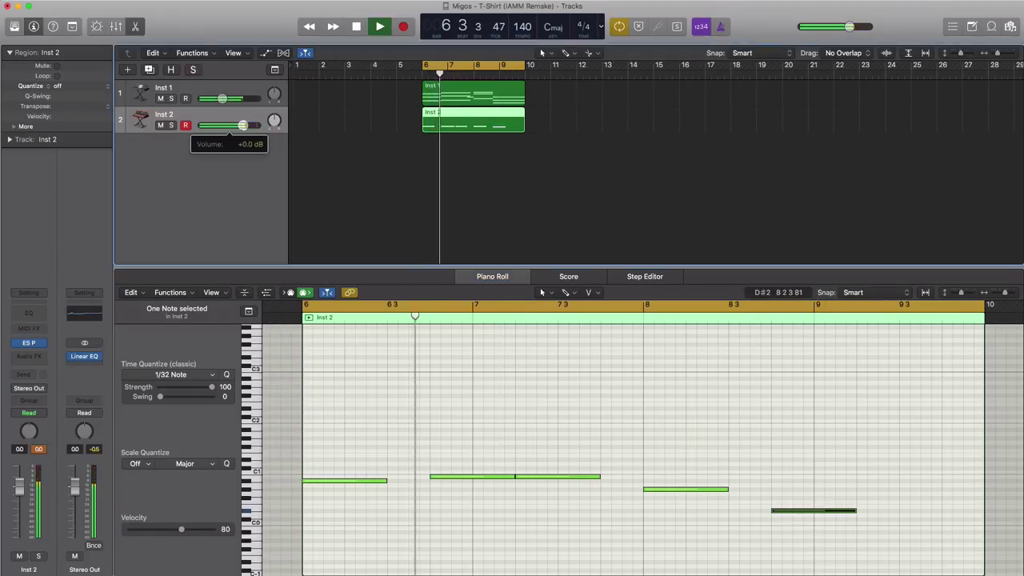
pyautogui.moveTo(243, 125); pyautogui.dragTo(225, 126)
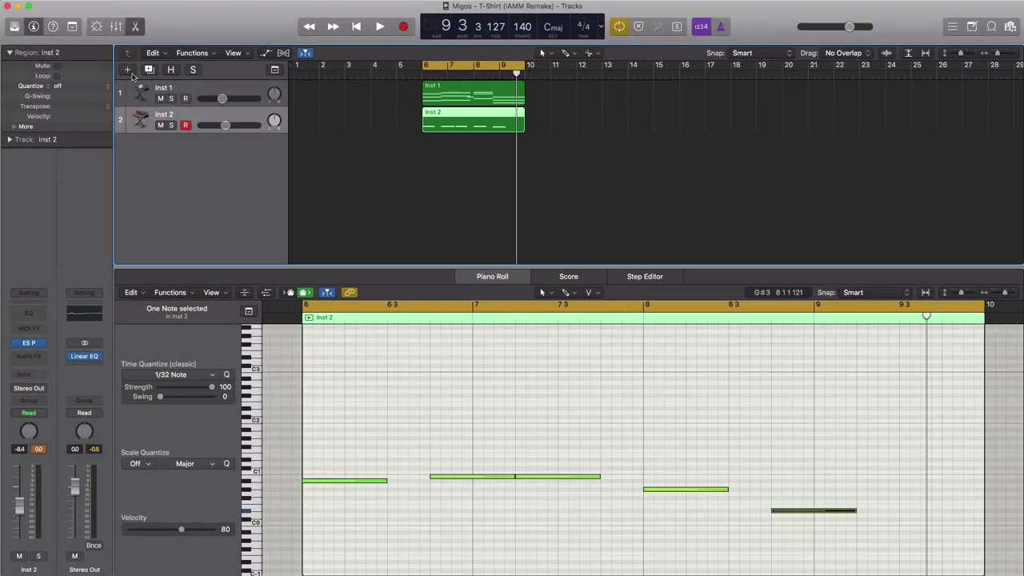
# Create one new software instrument track below Inst 2 and load the EXS24 sampler on it.
pyautogui.click(128, 71)
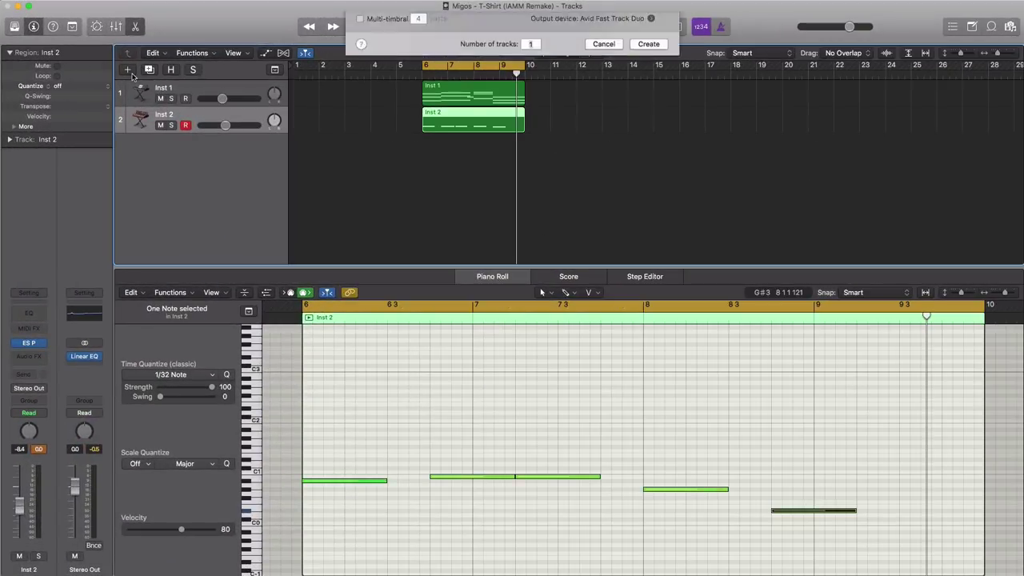
pyautogui.press('Return')
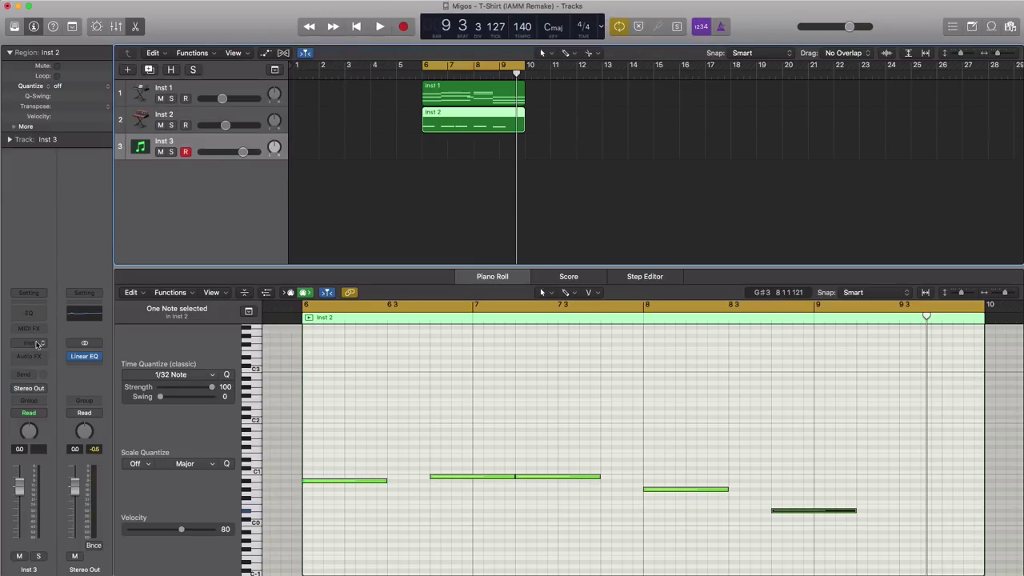
pyautogui.click(38, 344)
pyautogui.click(44, 384)
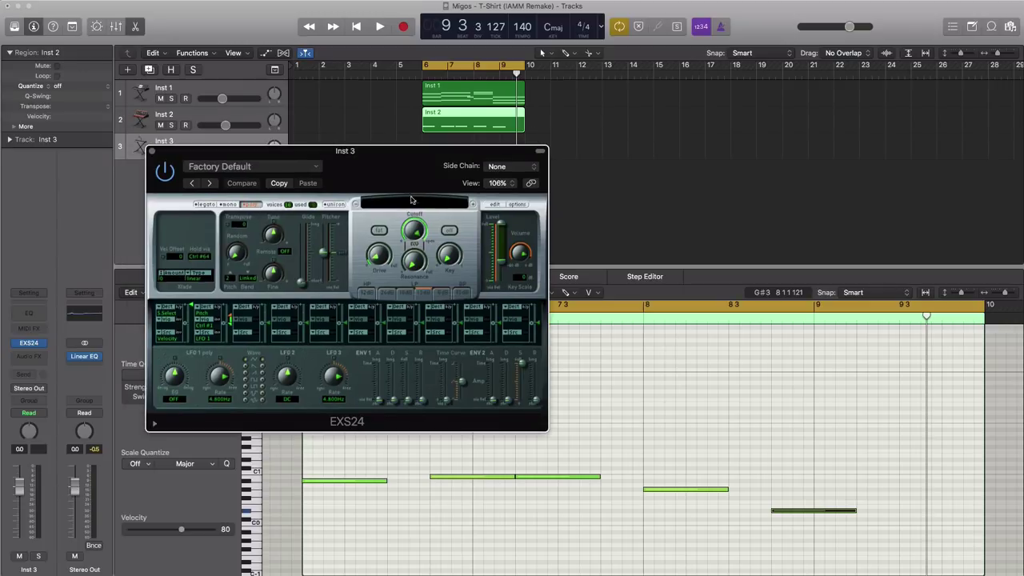
# Load the T-Shirt Drum Kit into EXS24, raise the lower velocity level handle to the top and set Volume to about -2 dB.
pyautogui.click(421, 203)
pyautogui.moveTo(440, 283)
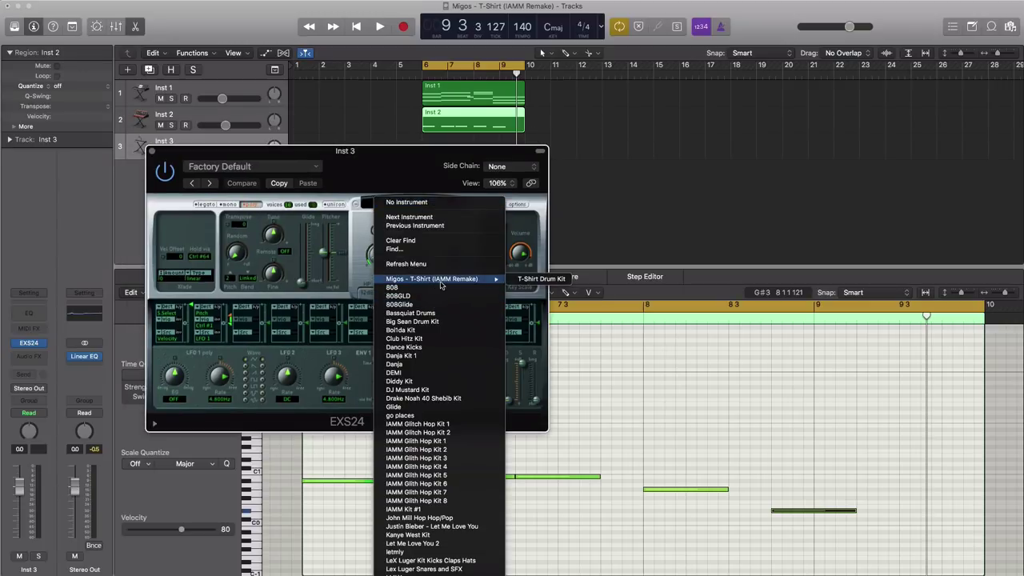
pyautogui.click(532, 281)
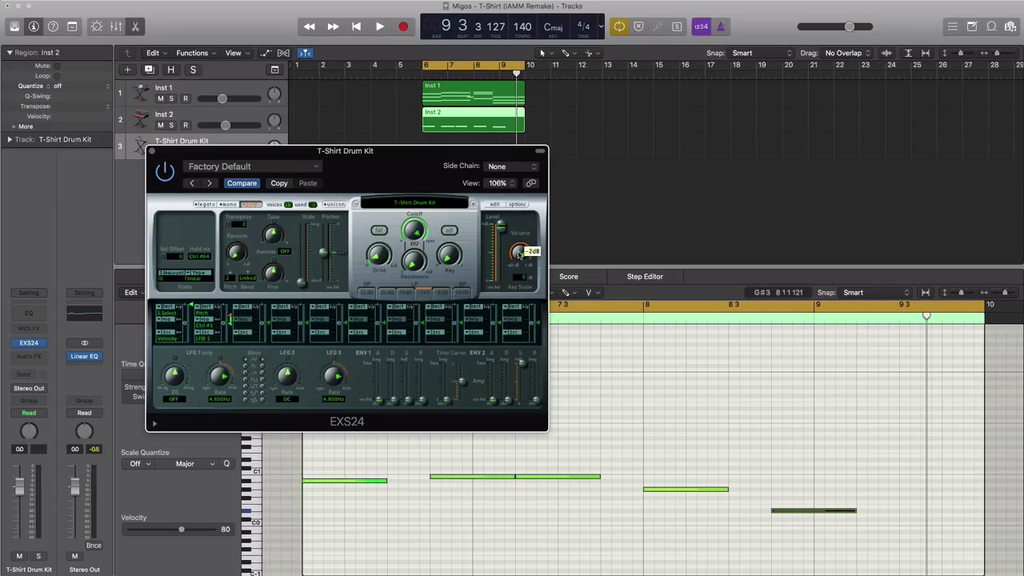
pyautogui.click(152, 152)
# Create an empty region on the T-Shirt Drum Kit track and extend it from bar 6 to bar 10.
pyautogui.doubleClick(439, 157)
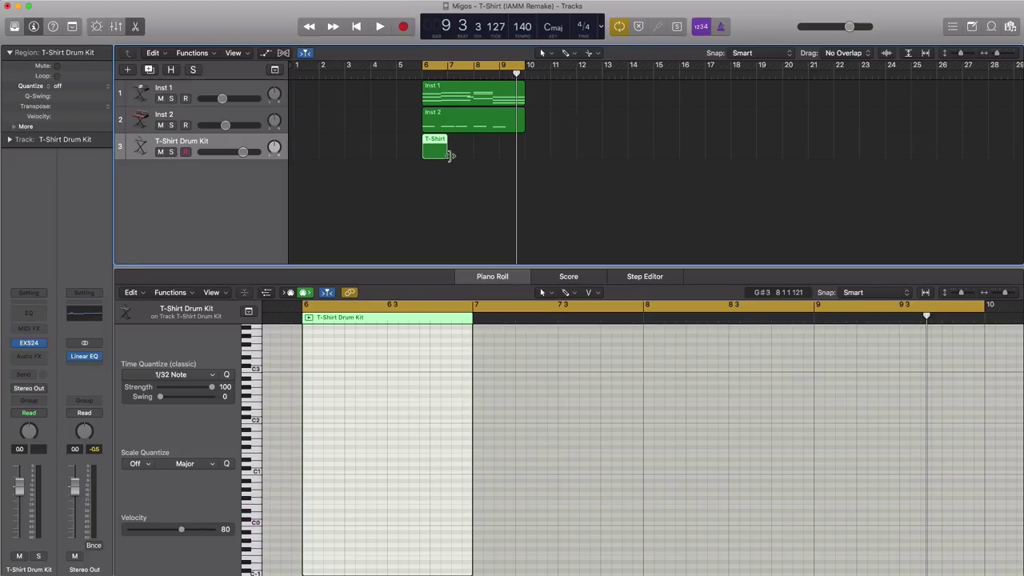
pyautogui.moveTo(450, 156); pyautogui.dragTo(524, 155)
pyautogui.press('space')
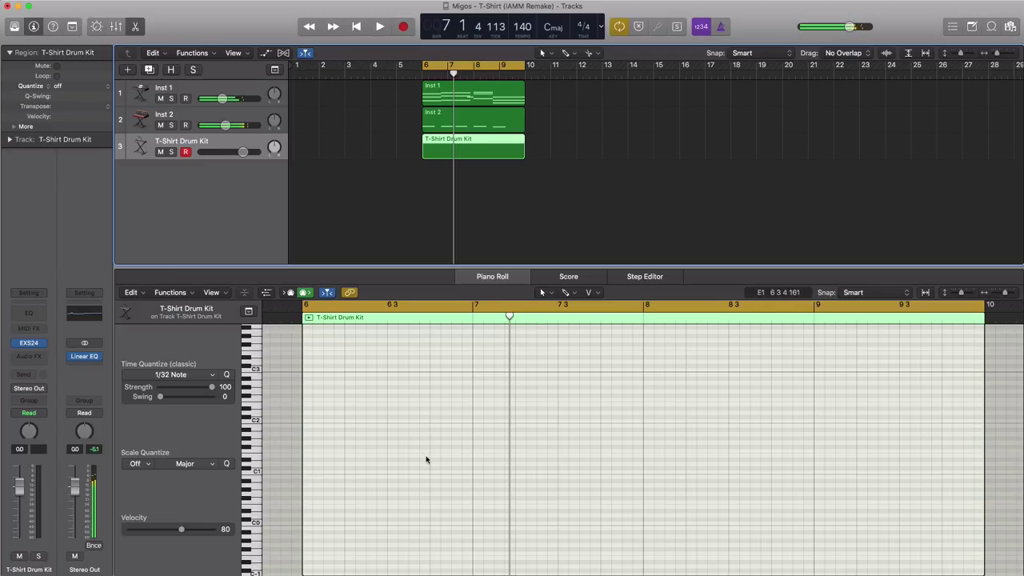
# Draw half-bar C#1 notes on beat 3 of bars 6 to 9 and lower the track's volume to -3.5 dB.
pyautogui.scroll(-3, 426, 460)
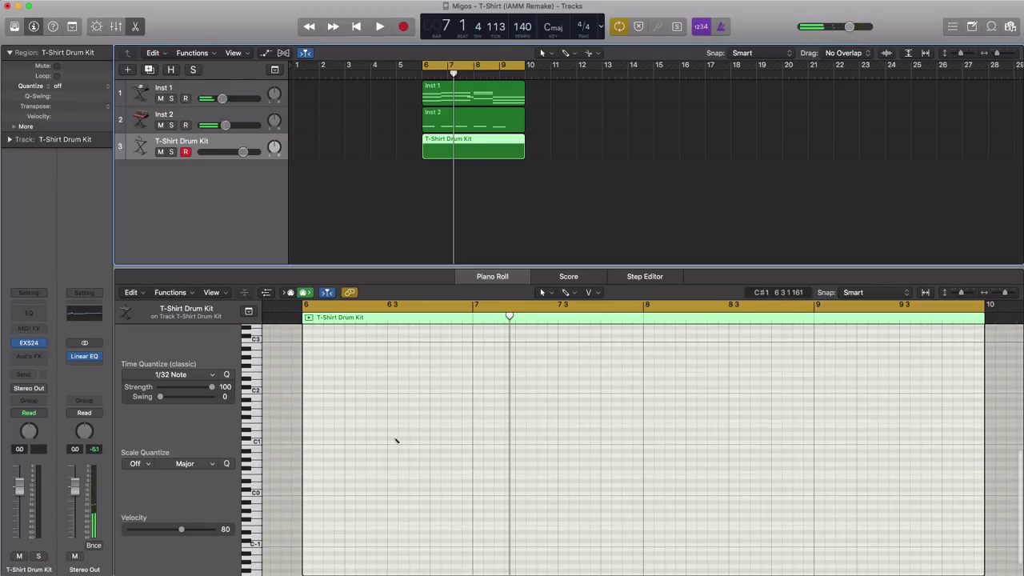
pyautogui.click(392, 439)
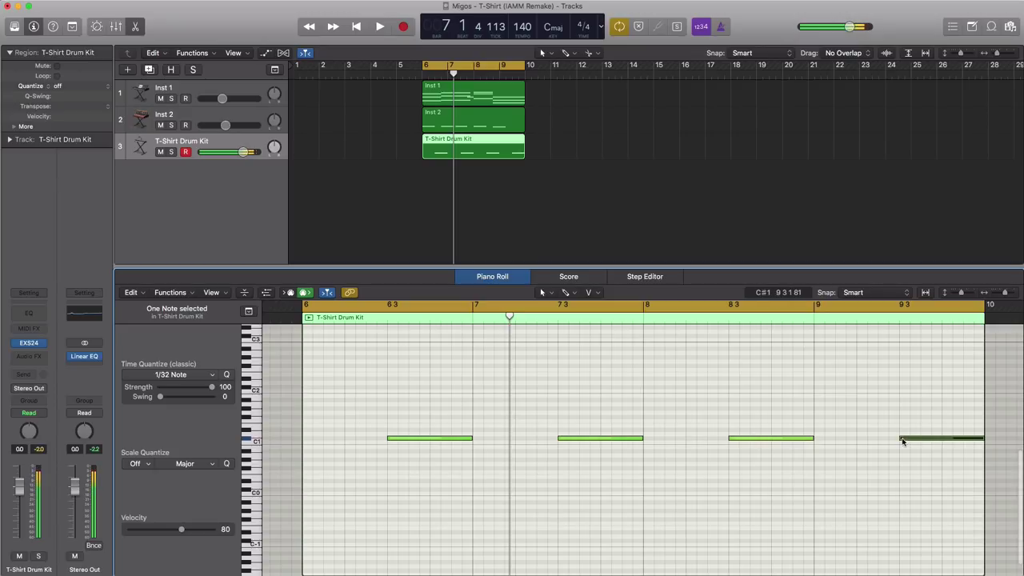
pyautogui.press('space')
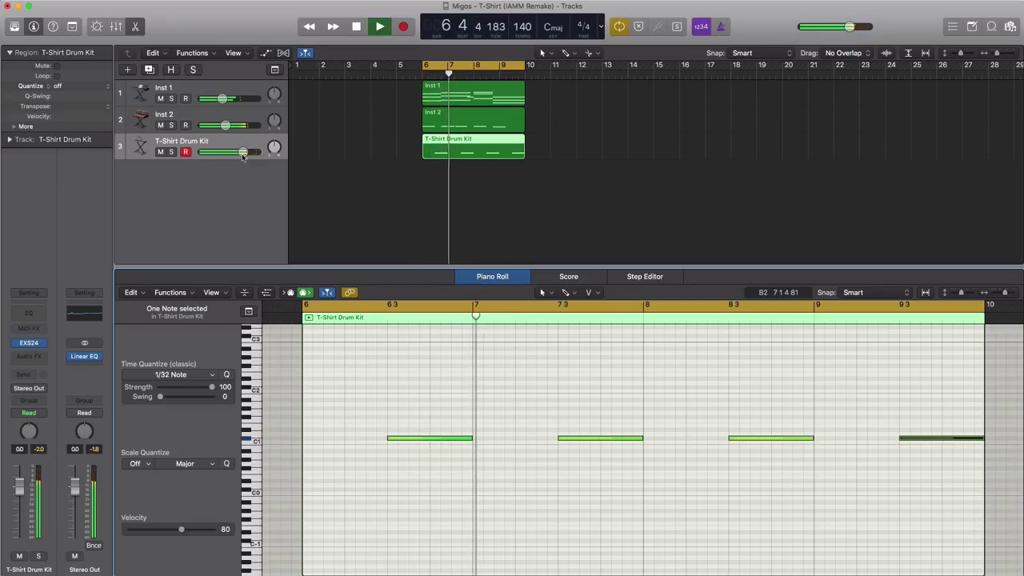
pyautogui.moveTo(242, 155); pyautogui.dragTo(225, 157)
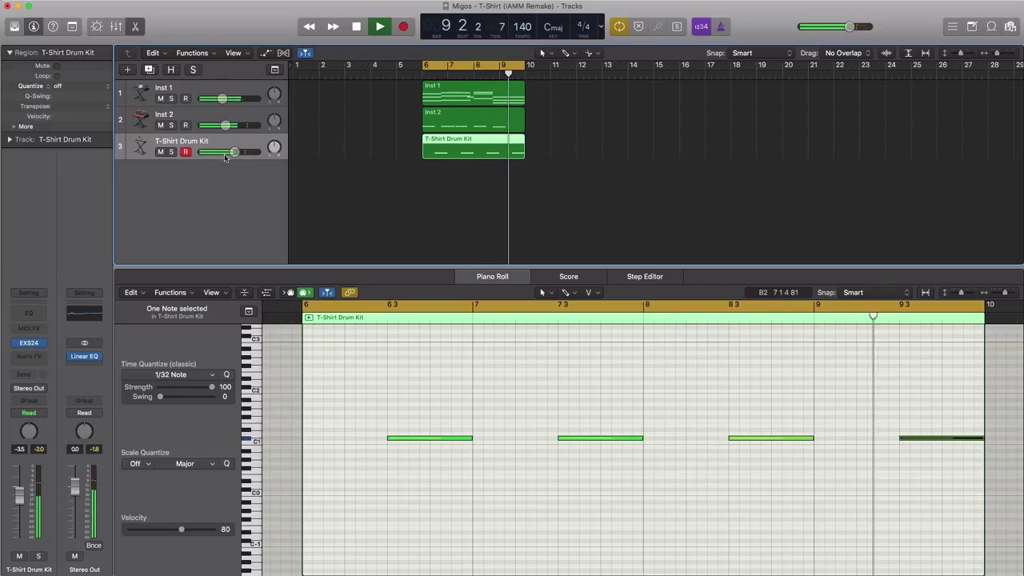
pyautogui.press('space')
# Duplicate the T-Shirt Drum Kit track as track 4 and create an empty region on it spanning bars 6 to 10.
pyautogui.click(150, 70)
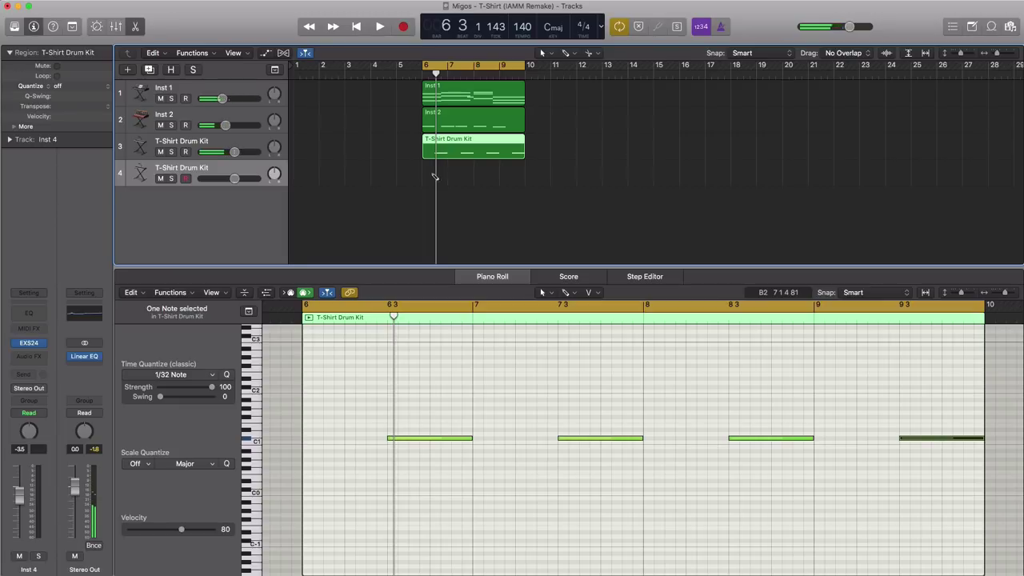
pyautogui.click(435, 176)
pyautogui.moveTo(444, 178); pyautogui.dragTo(524, 181)
pyautogui.press('space')
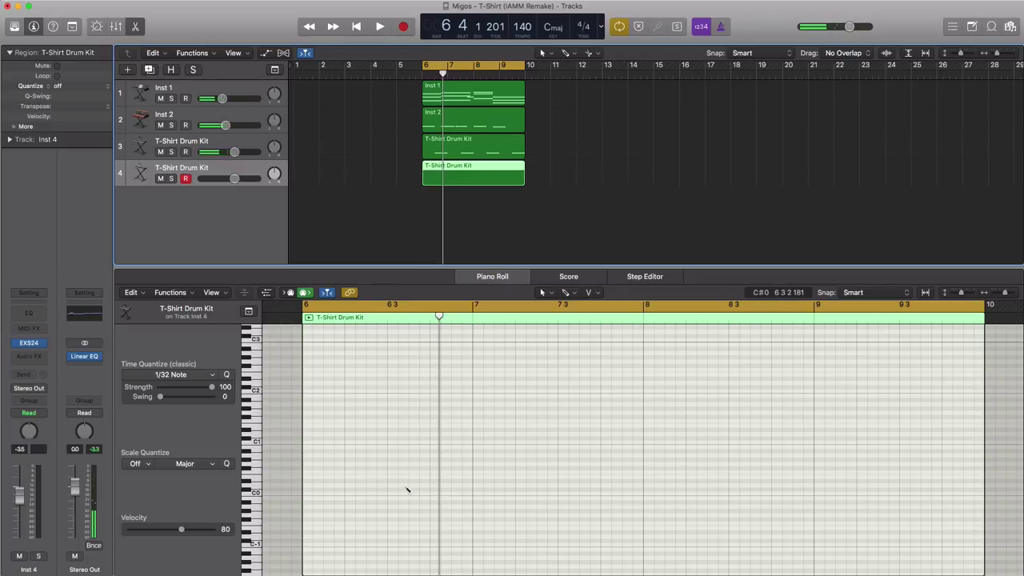
# Draw half-bar D1 notes an eighth after beat 3 (position 3 3) in each of bars 6 to 9 on track 4.
pyautogui.moveTo(404, 484); pyautogui.dragTo(420, 437)
pyautogui.press('space')
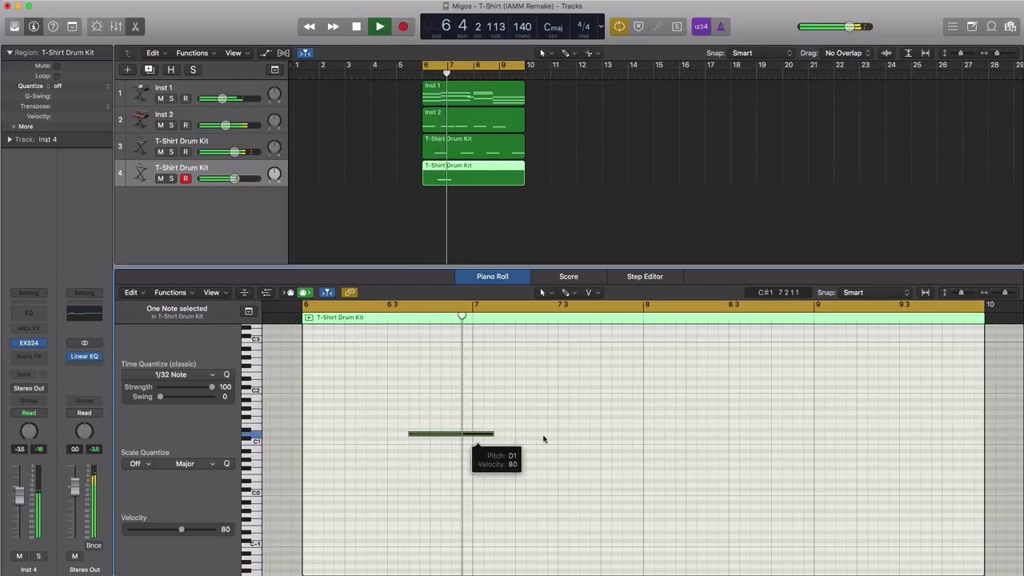
pyautogui.keyDown('super'); pyautogui.click(580, 434); pyautogui.keyUp('super')
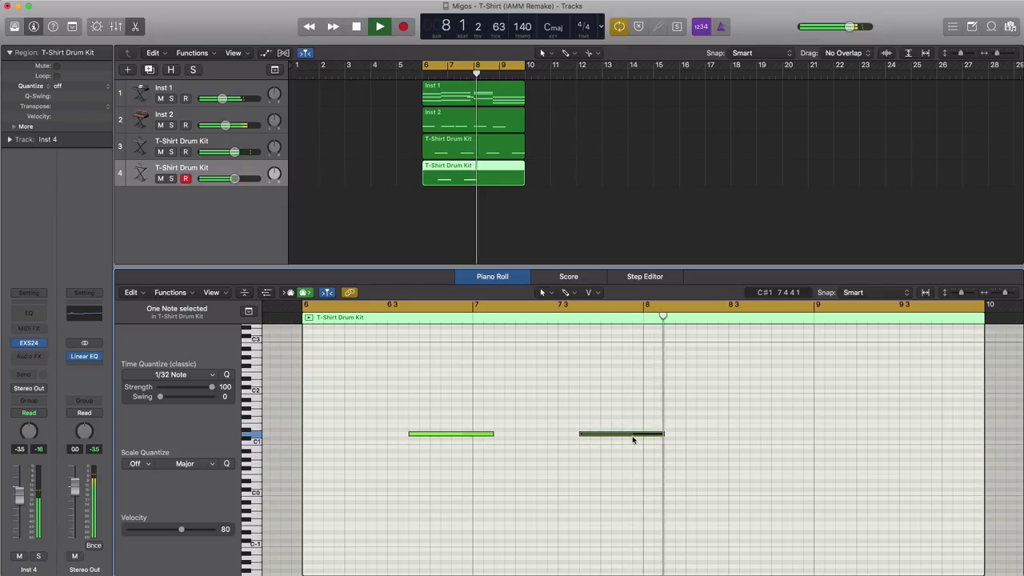
pyautogui.keyDown('super'); pyautogui.click(756, 436); pyautogui.keyUp('super')
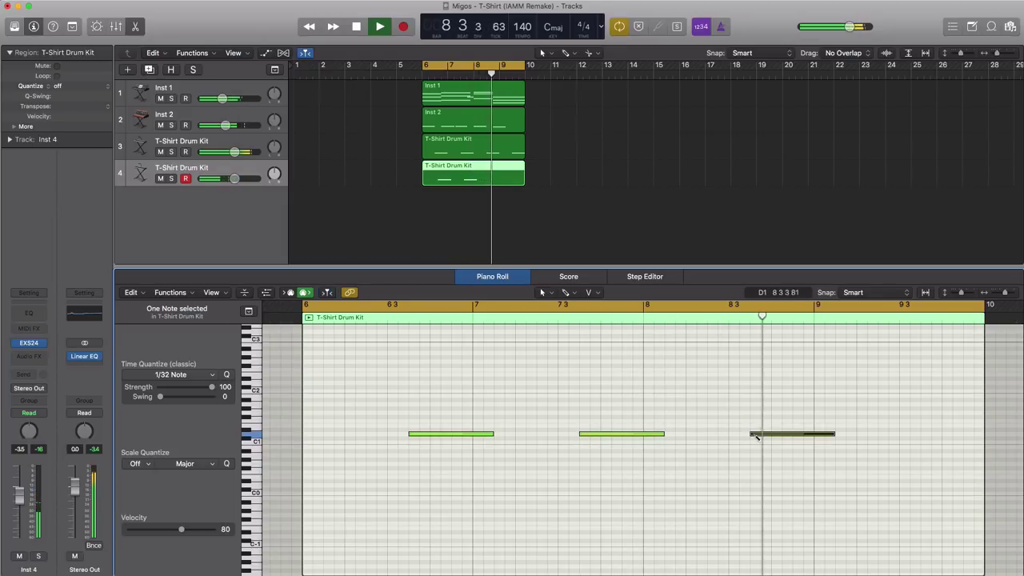
pyautogui.keyDown('super'); pyautogui.click(923, 436); pyautogui.keyUp('super')
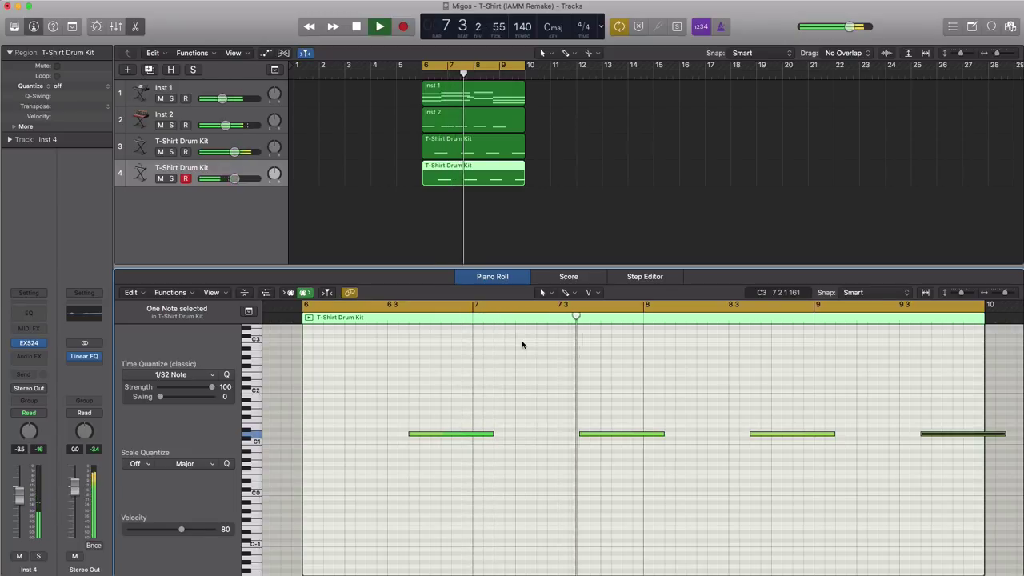
# Lower track 4's volume to -6.2 dB and shorten its last D1 note to end at bar 10.
pyautogui.moveTo(234, 178); pyautogui.dragTo(225, 178)
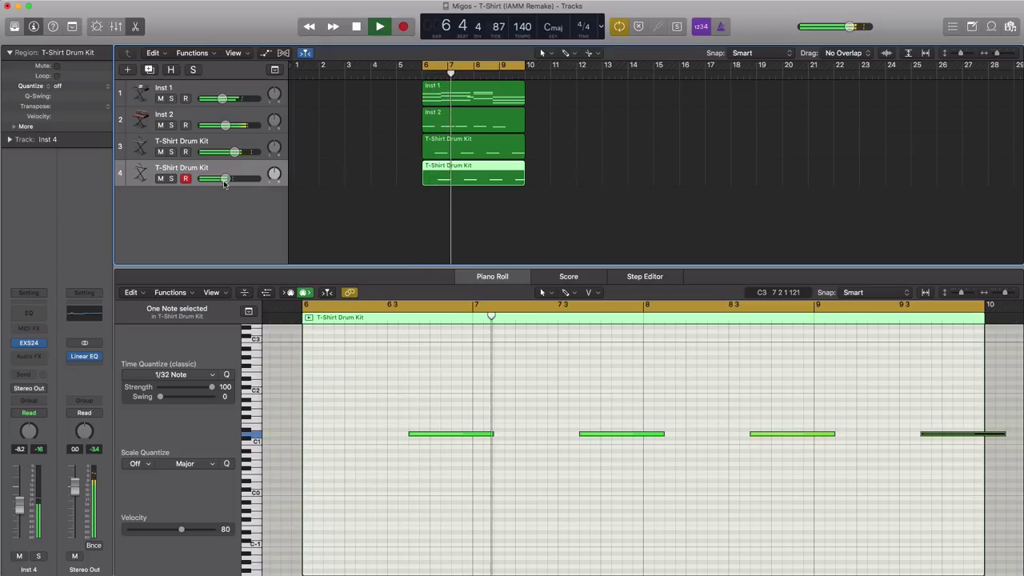
pyautogui.press('space')
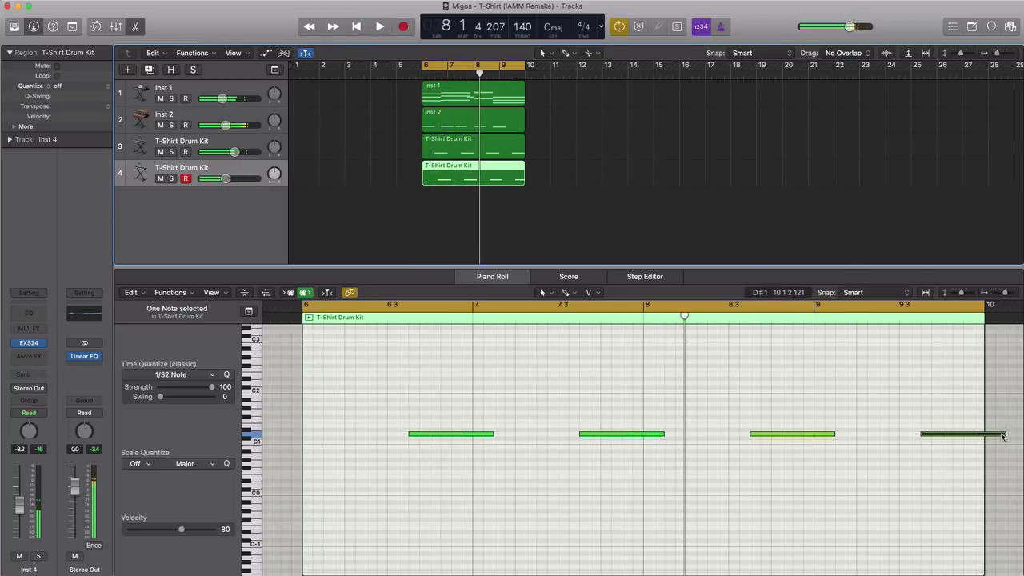
pyautogui.moveTo(1002, 436); pyautogui.dragTo(982, 436)
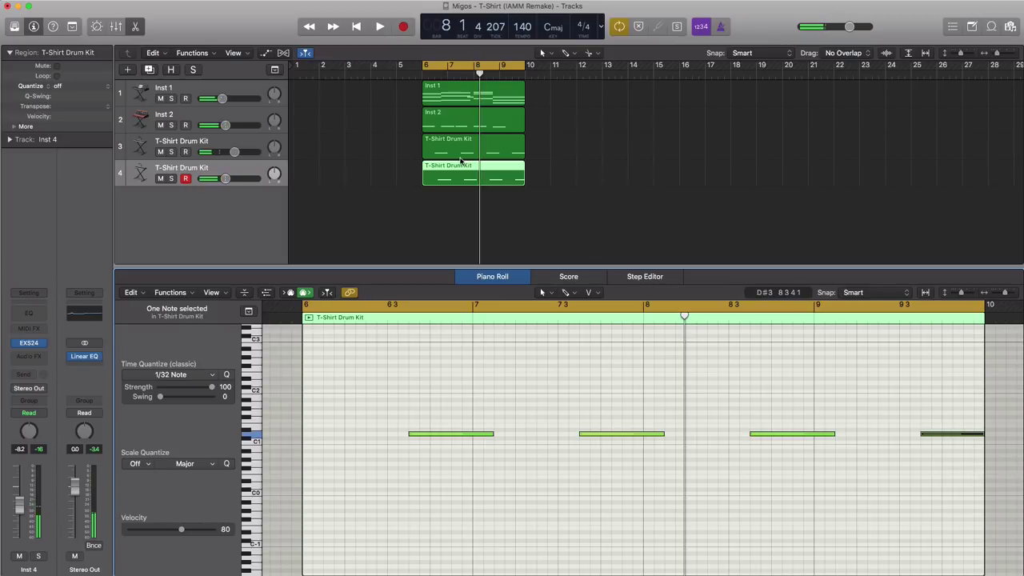
# Duplicate the drum kit track as track 5 and add an empty region from bar 6 to bar 10.
pyautogui.click(148, 72)
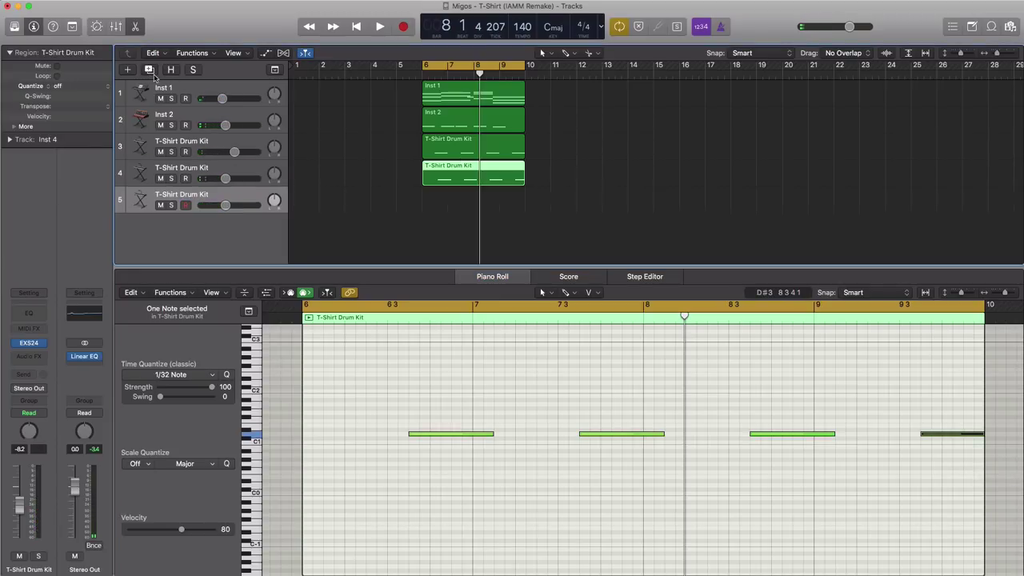
pyautogui.doubleClick(429, 208)
pyautogui.moveTo(445, 208); pyautogui.dragTo(521, 212)
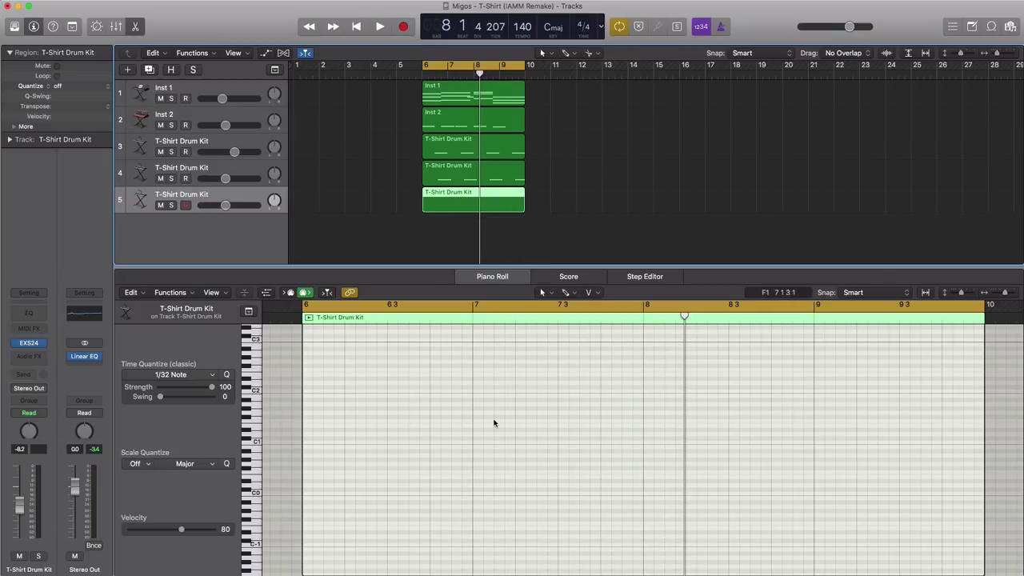
# Draw eighth-note F1 hits at 6 2 3, 6 3 1, 7 1 3 and 7 3 1 in track 5's region.
pyautogui.scroll(-2, 493, 424)
pyautogui.press('space')
pyautogui.keyDown('super'); pyautogui.click(391, 399); pyautogui.keyUp('super')
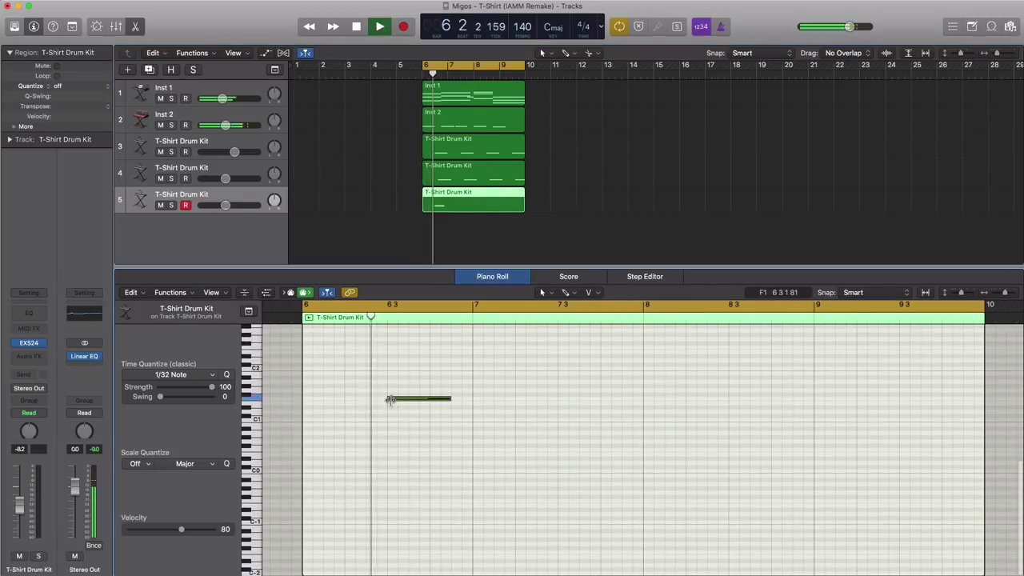
pyautogui.click(398, 400)
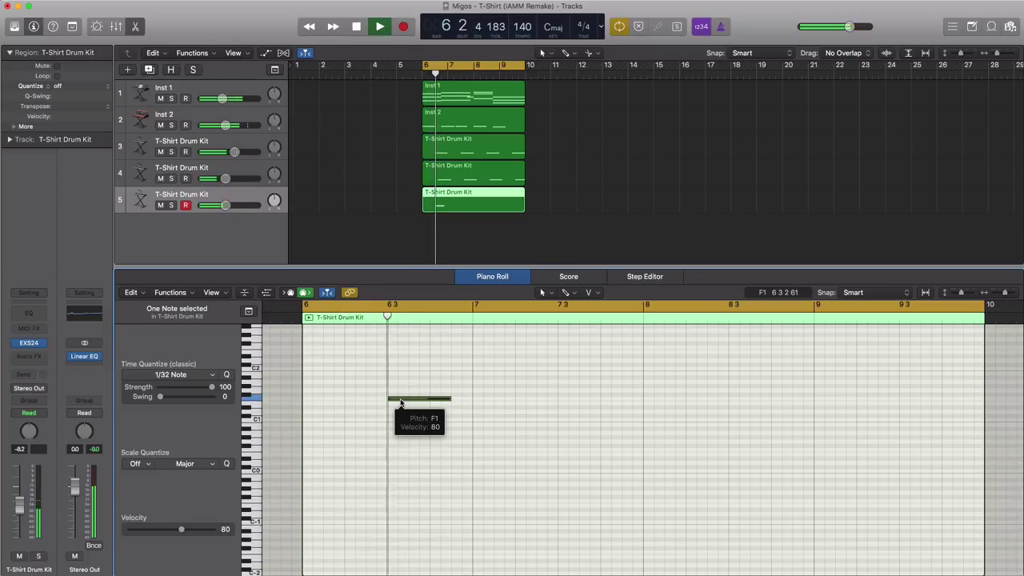
pyautogui.moveTo(401, 402); pyautogui.dragTo(386, 403)
pyautogui.press('space')
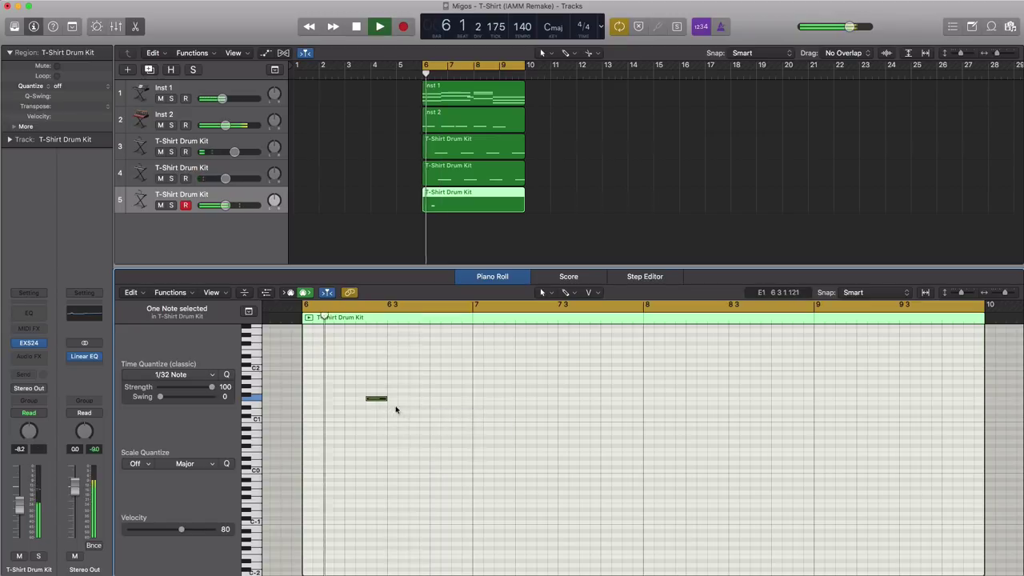
pyautogui.keyDown('super'); pyautogui.click(393, 401); pyautogui.keyUp('super')
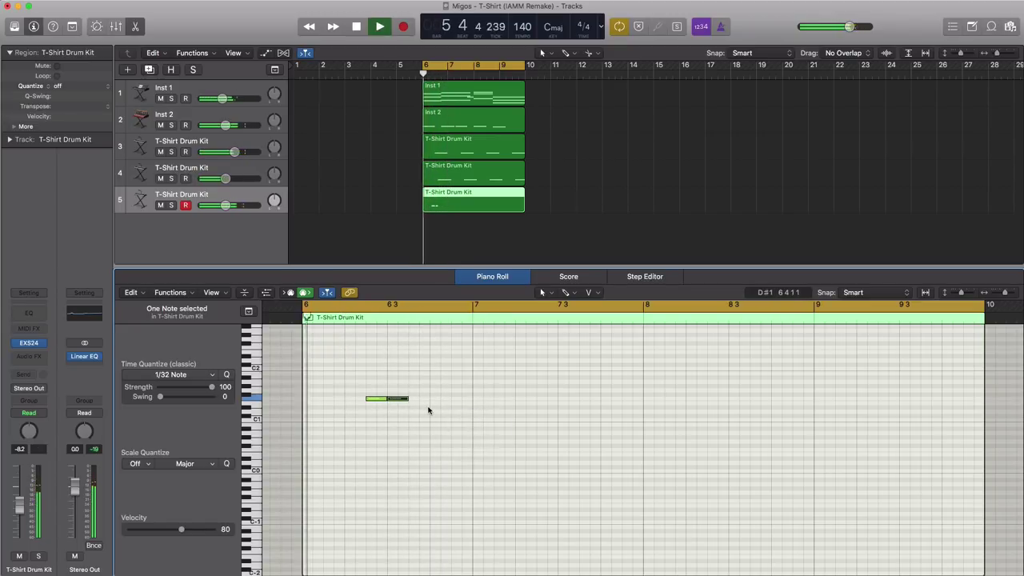
pyautogui.keyDown('super'); pyautogui.click(497, 400); pyautogui.keyUp('super')
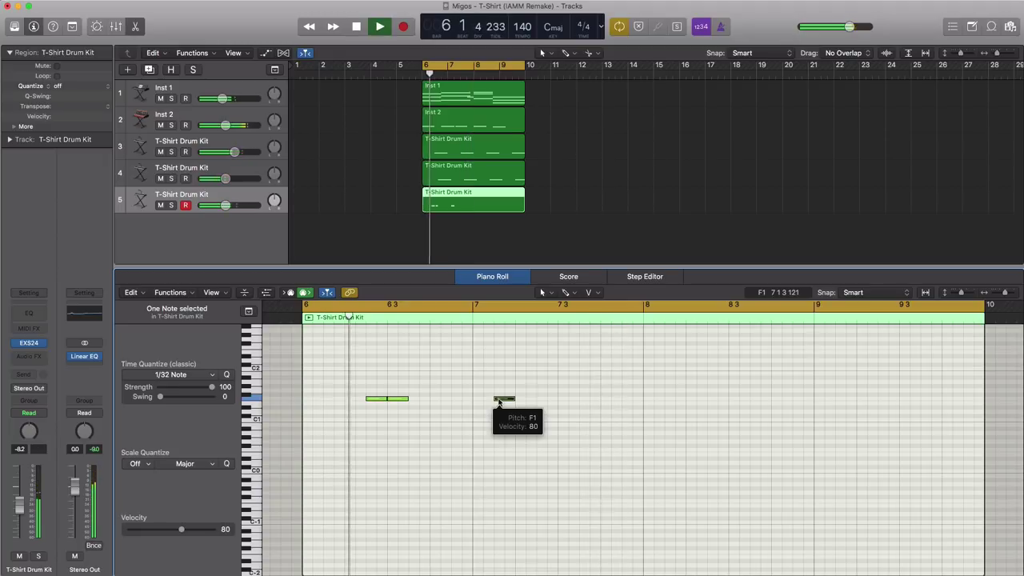
pyautogui.keyDown('super'); pyautogui.click(558, 400); pyautogui.keyUp('super')
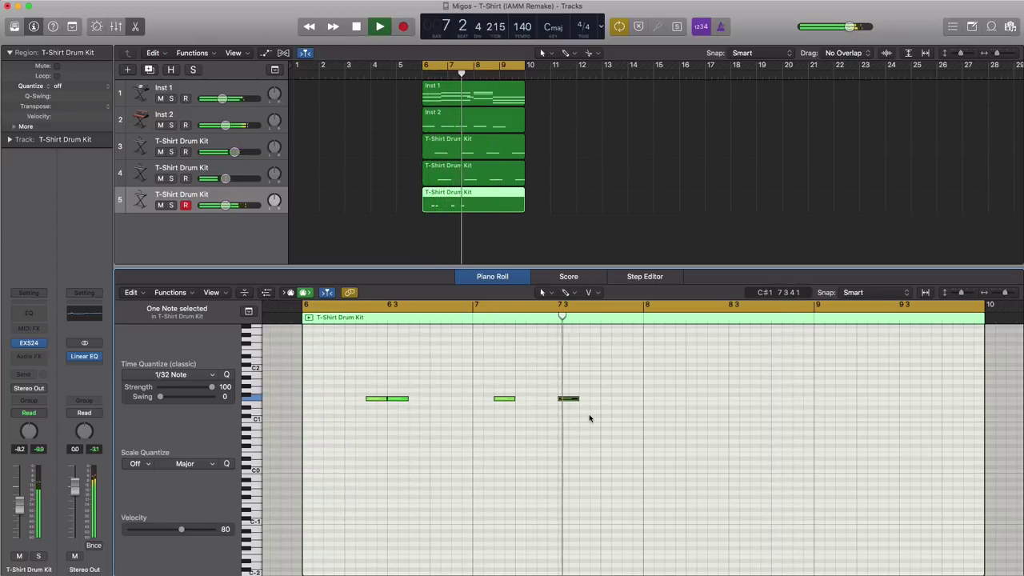
# Copy the four F1 notes two bars later so the copy starts at 8 2 3, and play the loop back.
pyautogui.press('space')
pyautogui.moveTo(590, 413); pyautogui.dragTo(714, 403)
pyautogui.press('space')
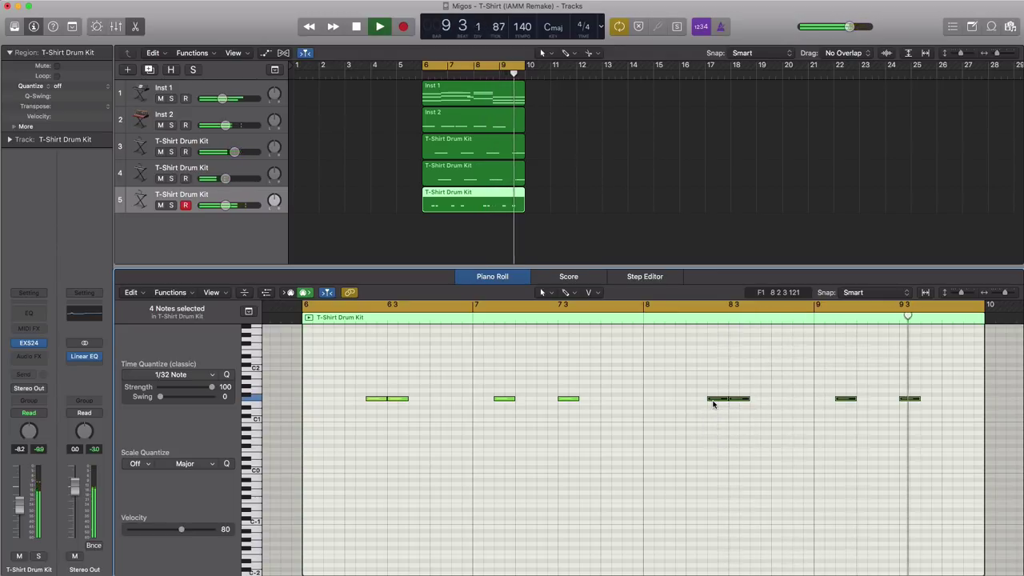
pyautogui.press('space')
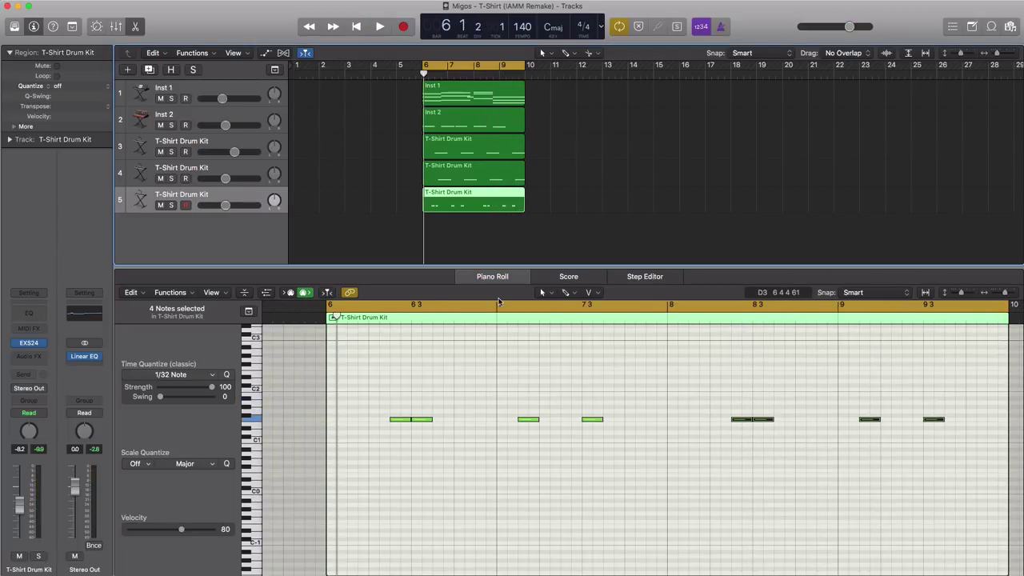
# Duplicate the drum kit track as track 6 and extend a new empty region on it from bar 6 to bar 10.
pyautogui.click(150, 71)
pyautogui.click(430, 232)
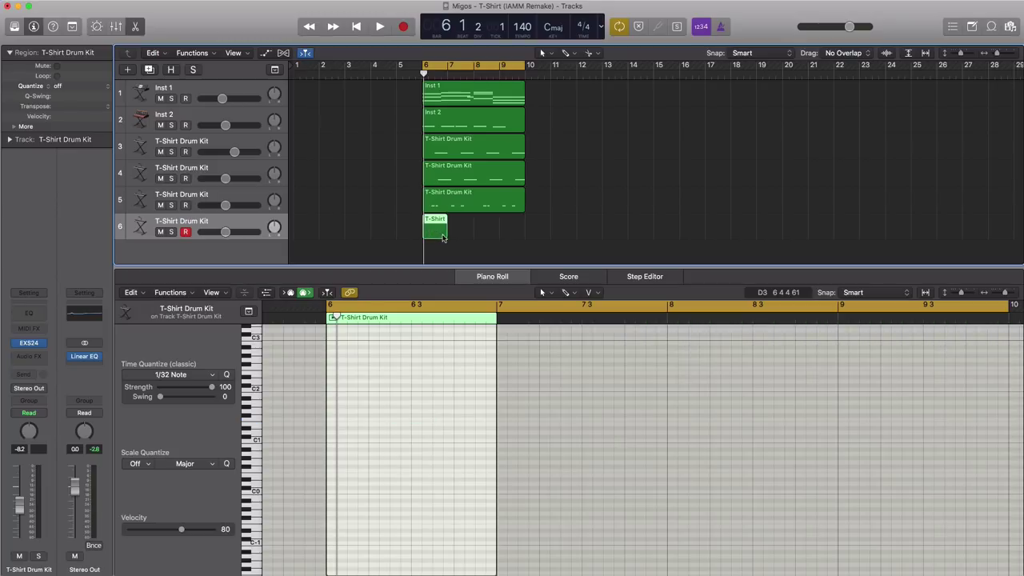
pyautogui.moveTo(518, 236); pyautogui.dragTo(525, 233)
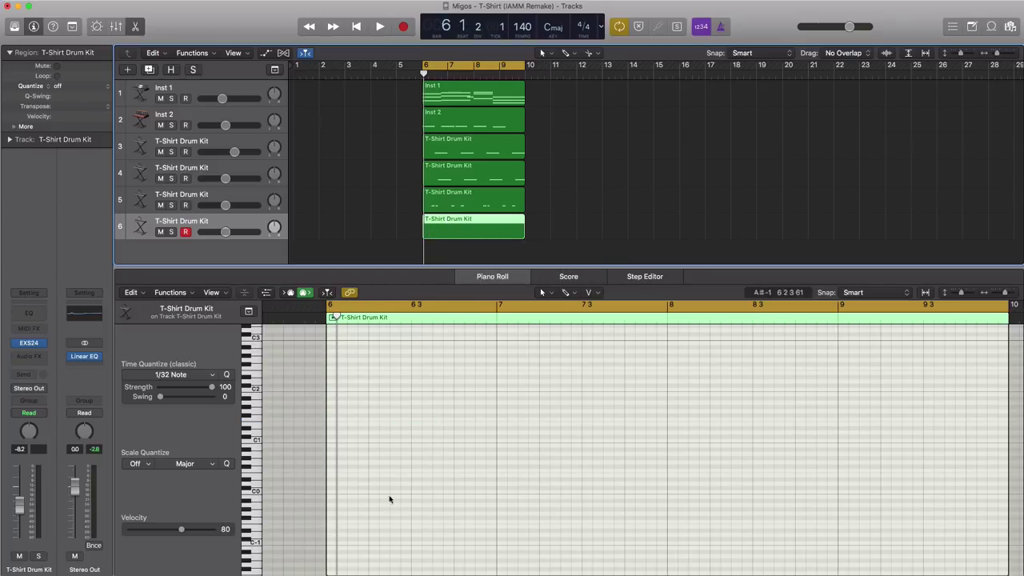
# Draw eighth-note D#1 hits on beats 1, 2 and 3 of bar 6 in track 6's region.
pyautogui.scroll(-2, 357, 488)
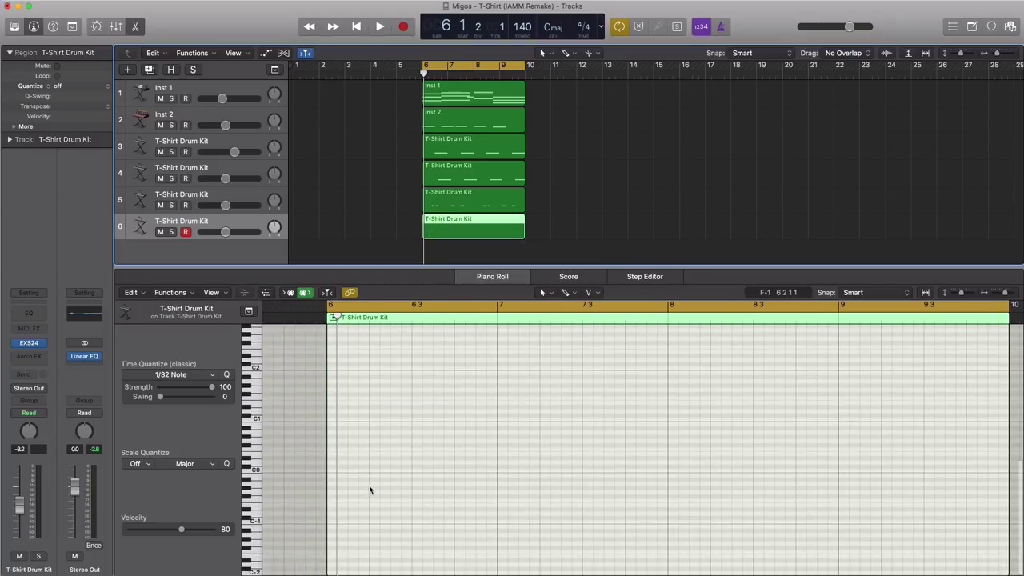
pyautogui.scroll(1, 360, 483)
pyautogui.click(334, 416)
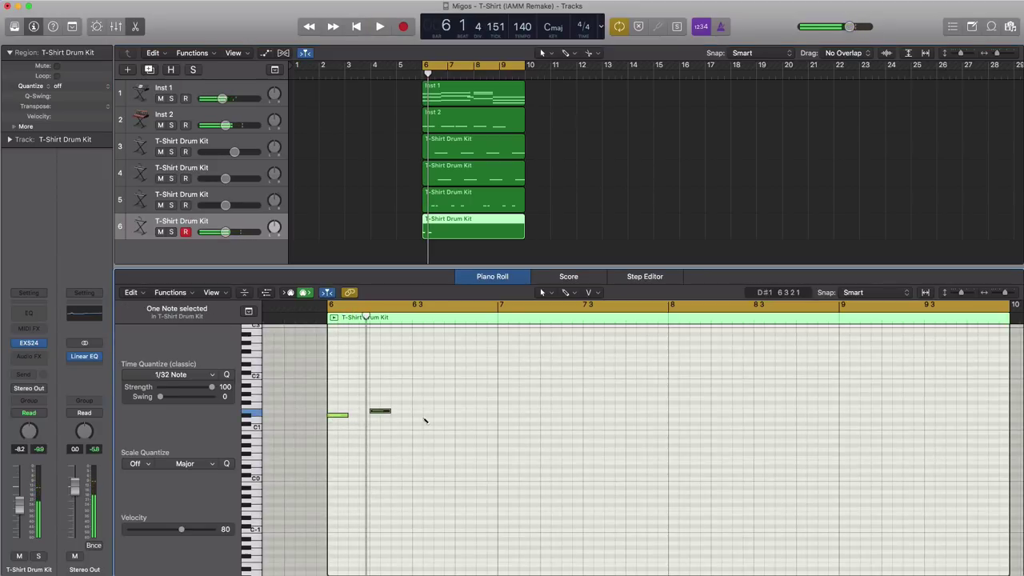
pyautogui.moveTo(379, 415); pyautogui.dragTo(380, 420)
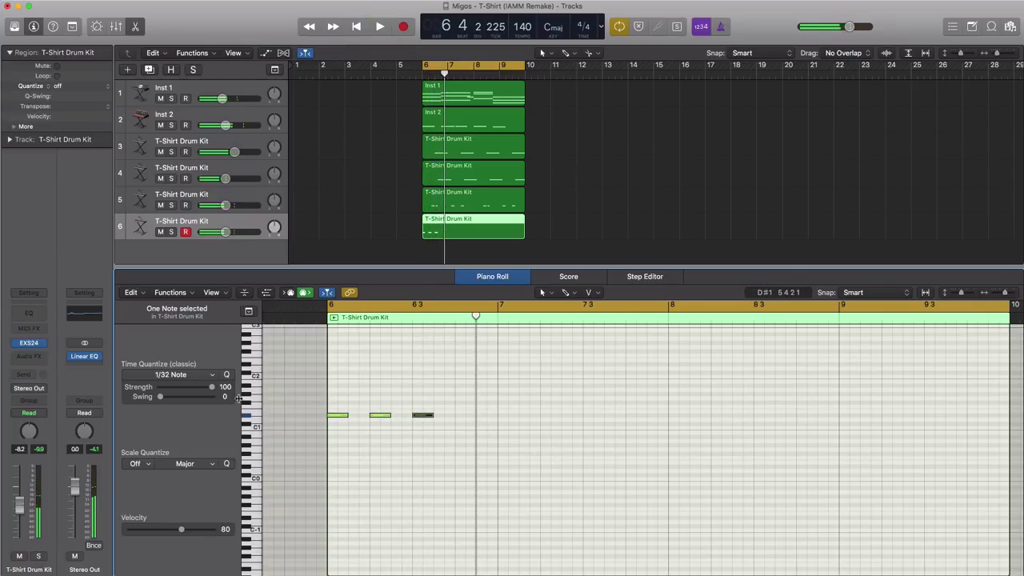
# Paint a roll of four 1/32 D#1 notes on beat 4 of bar 6 with the Brush Tool and audition it.
pyautogui.click(569, 293)
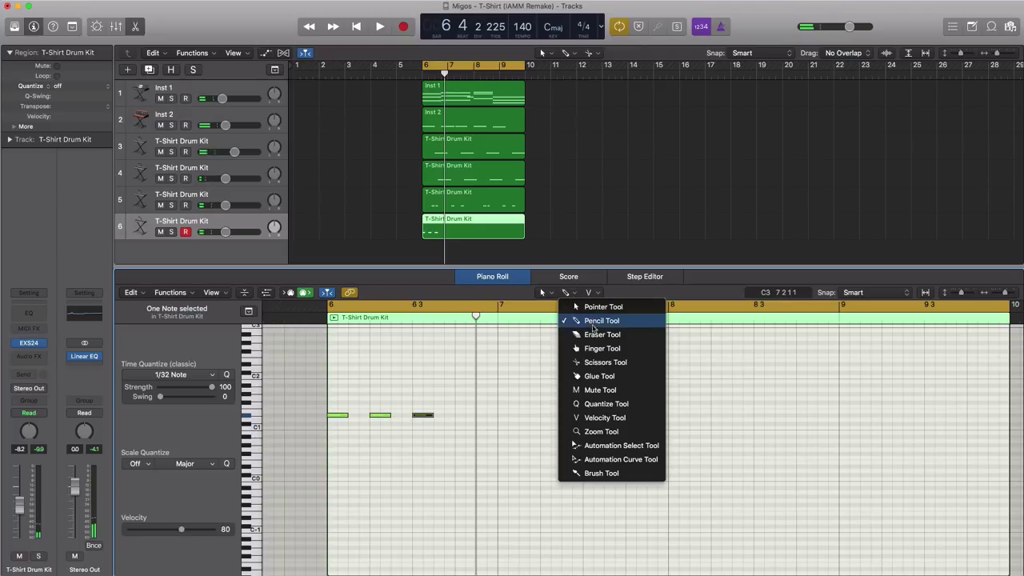
pyautogui.click(593, 474)
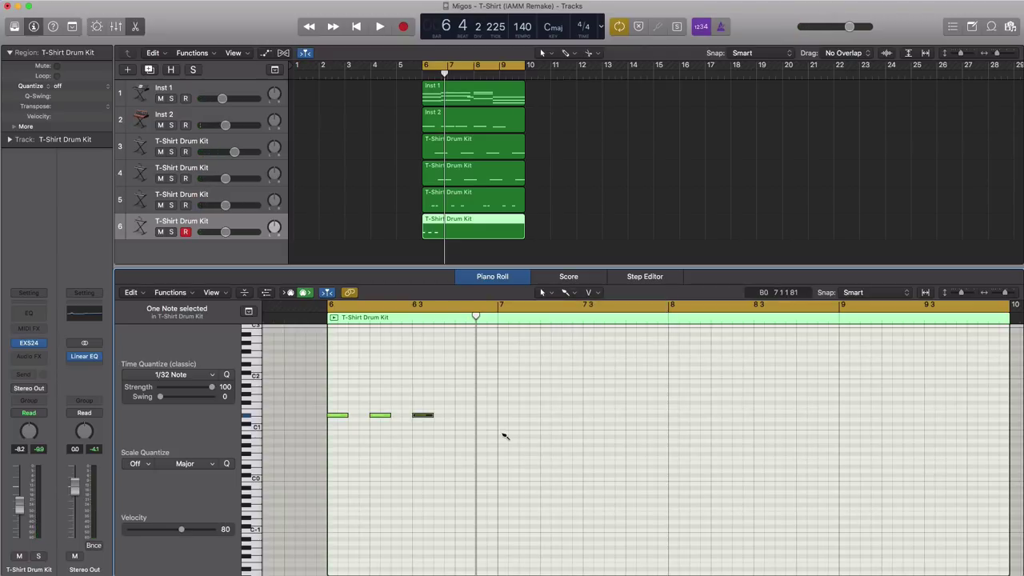
pyautogui.moveTo(460, 417); pyautogui.dragTo(477, 419)
pyautogui.press('space')
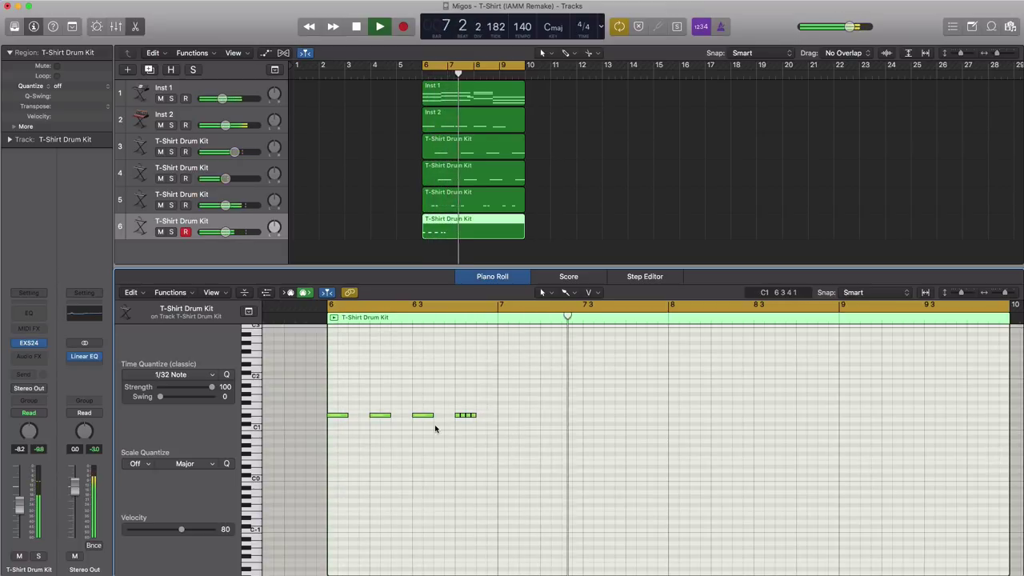
pyautogui.press('space')
# Switch back to the Pencil Tool, draw eighth-note D#1 hits on beats 1, 2 and 3 of bar 7, and start playback.
pyautogui.click(565, 293)
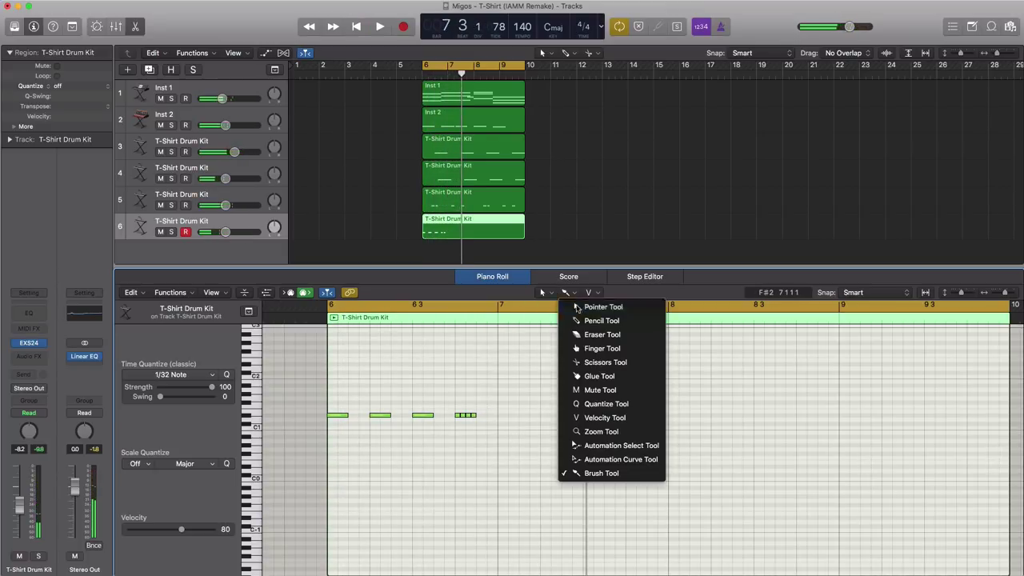
pyautogui.click(576, 308)
pyautogui.click(563, 292)
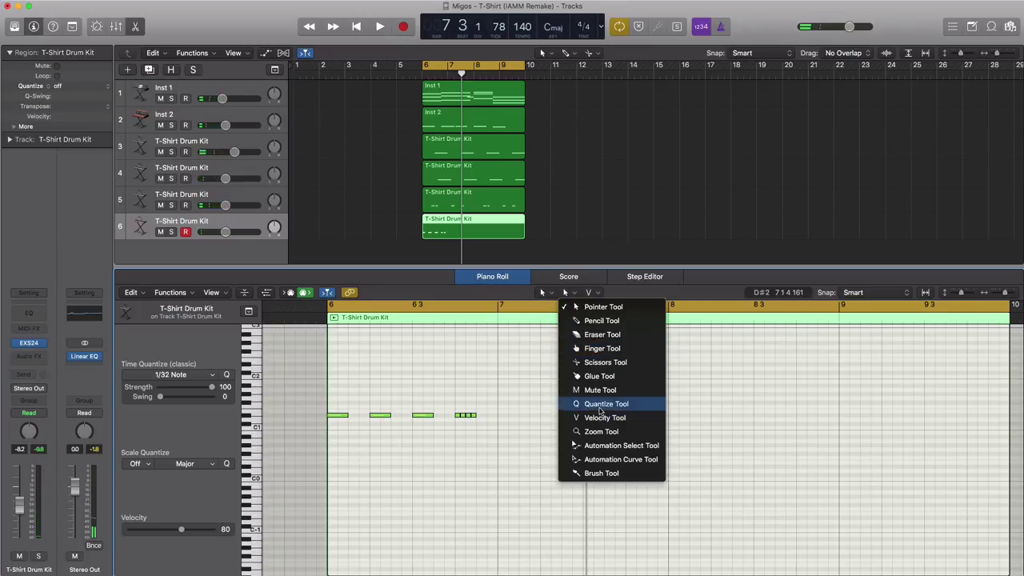
pyautogui.click(604, 335)
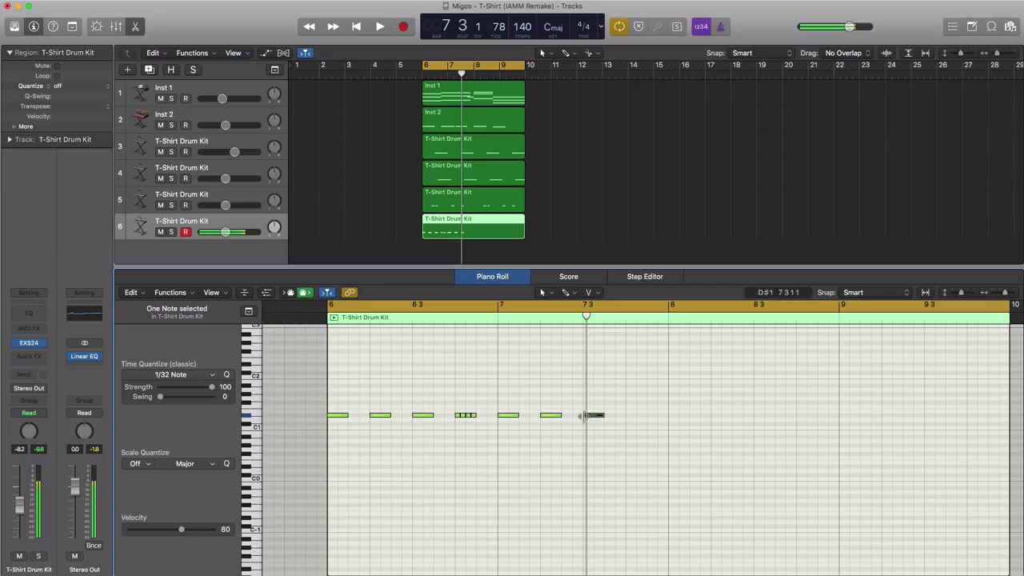
pyautogui.press('space')
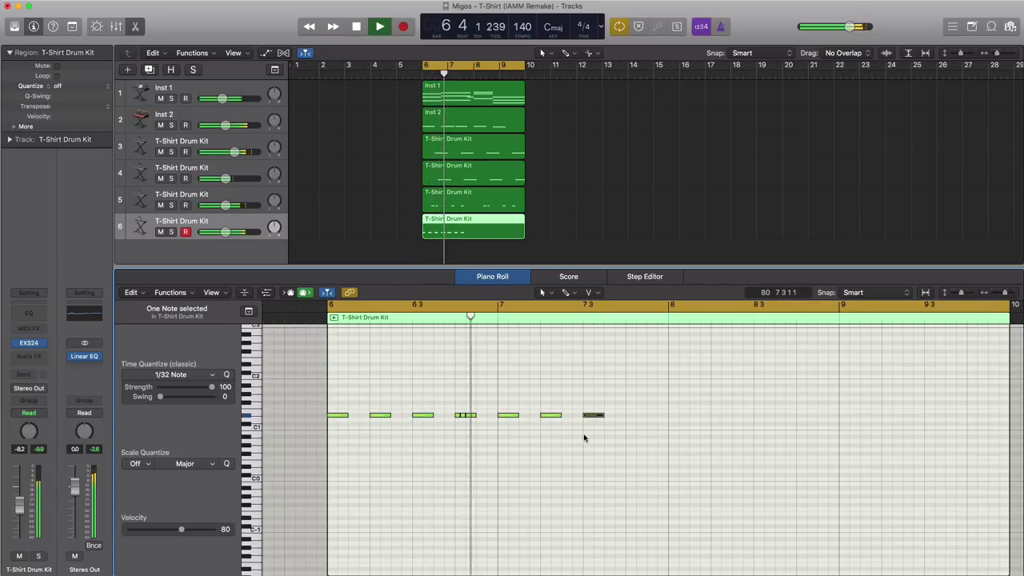
# Paint a roll of sixteen 1/64 D#1 notes across beat 4 of bar 7 with the Brush Tool and play it back.
pyautogui.press('space')
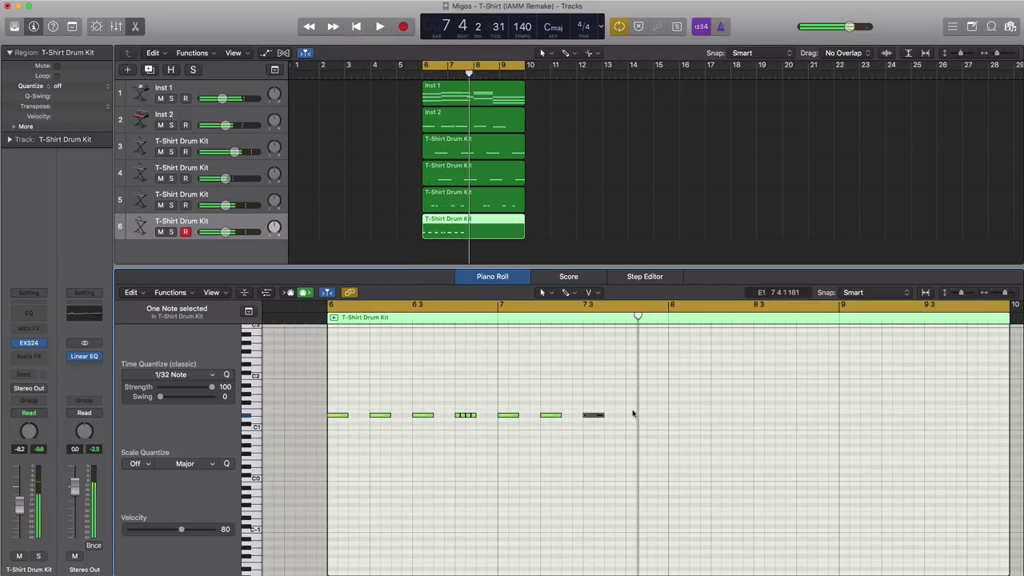
pyautogui.click(568, 293)
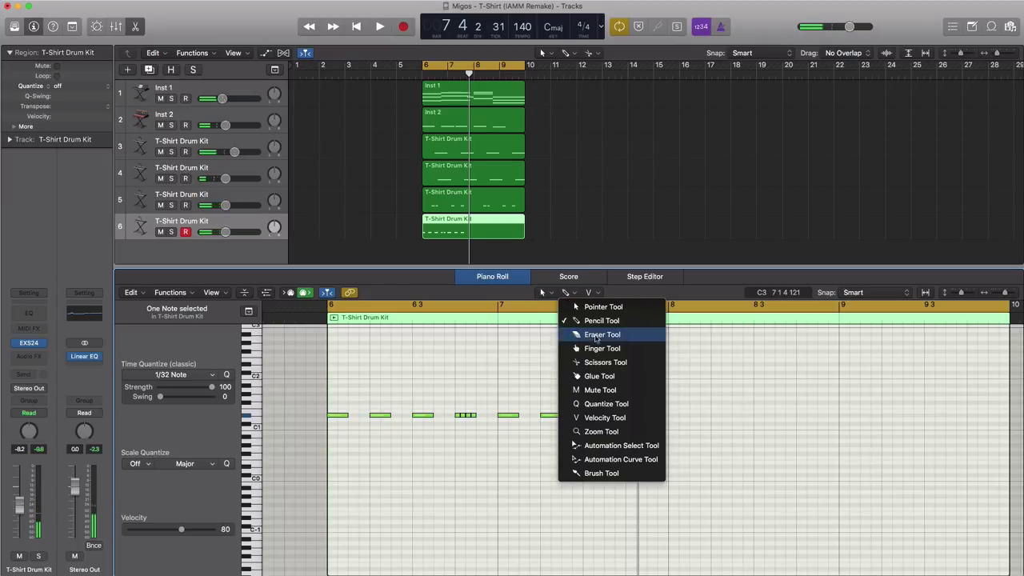
pyautogui.click(598, 474)
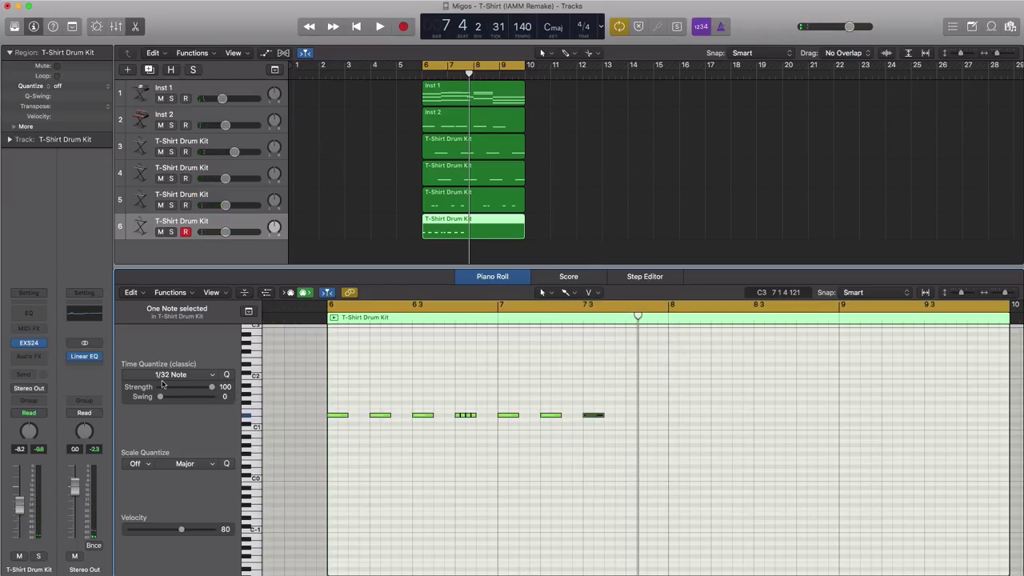
pyautogui.click(174, 375)
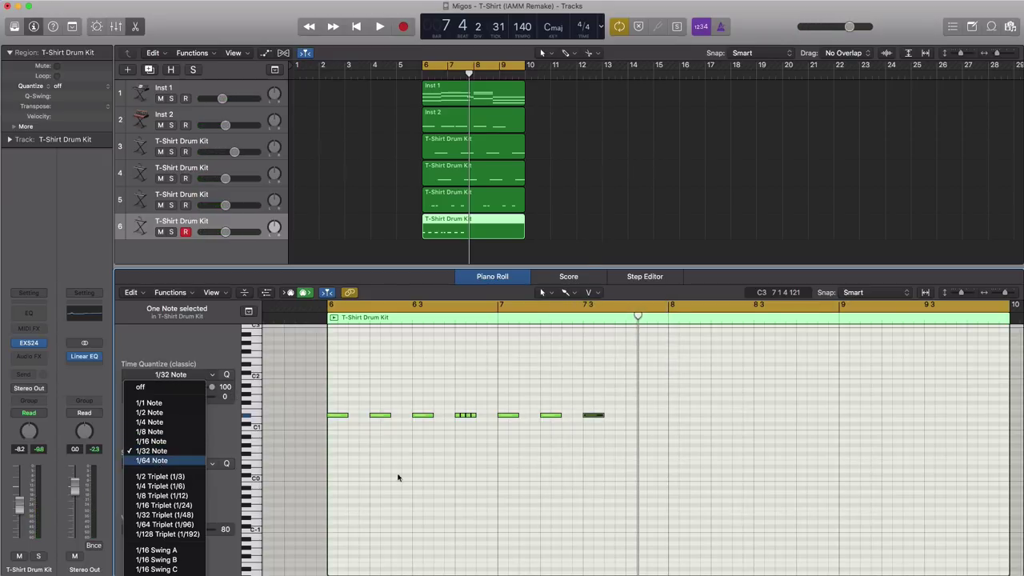
pyautogui.click(152, 460)
pyautogui.moveTo(628, 416); pyautogui.dragTo(654, 419)
pyautogui.press('super+z')
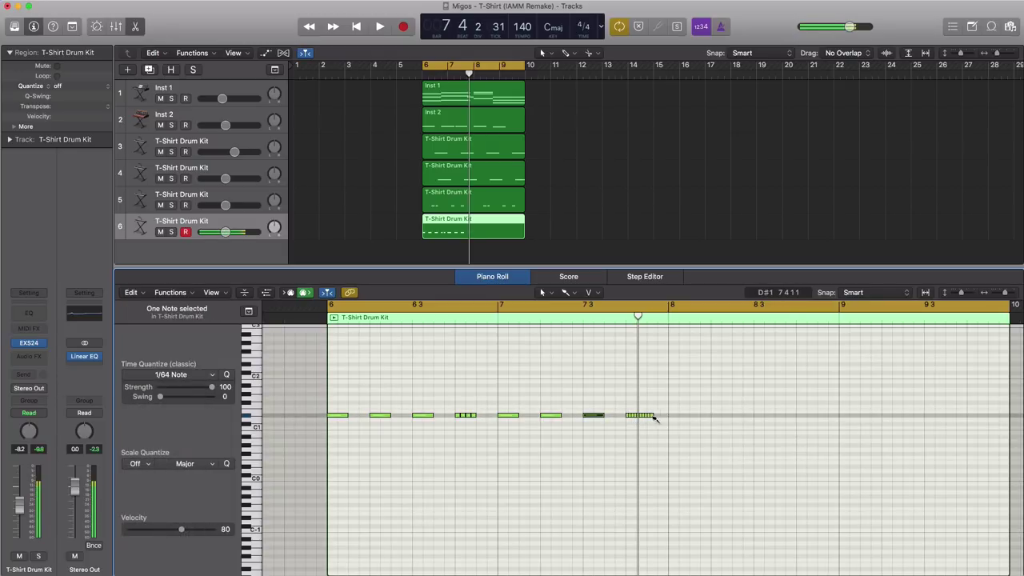
pyautogui.click(670, 417)
pyautogui.press('space')
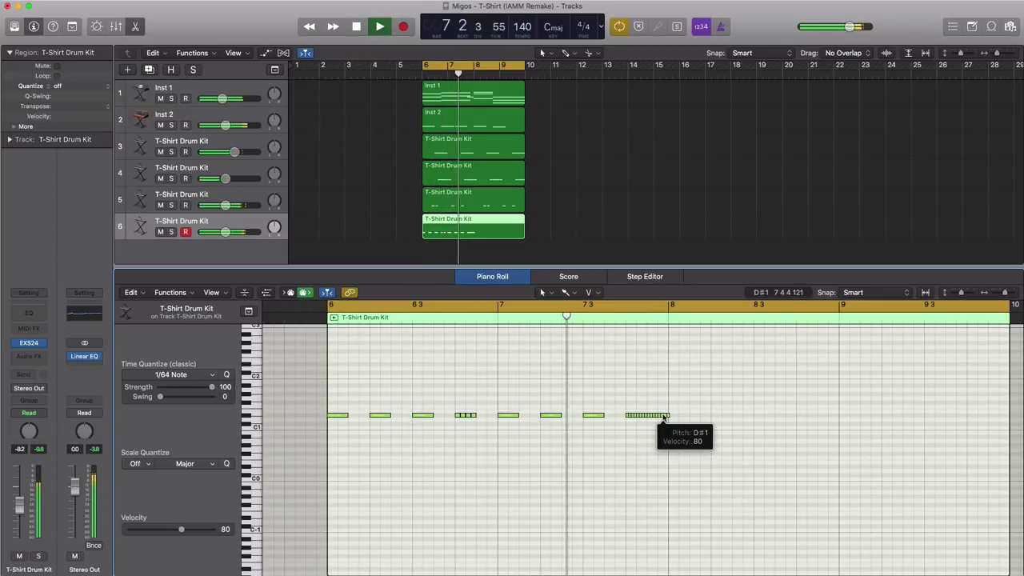
# Copy the two-bar D#1 pattern from bars 6 and 7 to start at bar 8, and audition the result.
pyautogui.press('space')
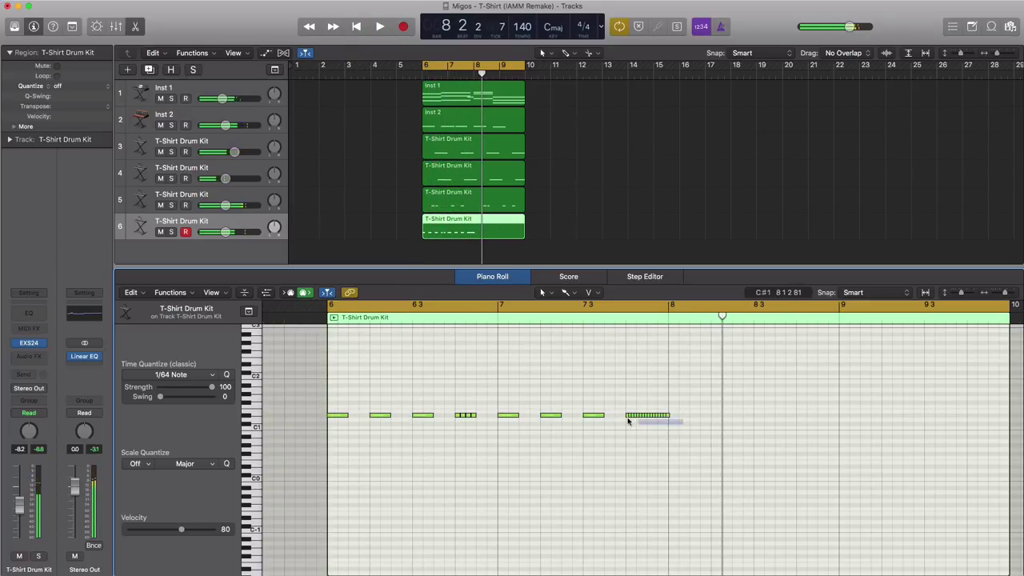
pyautogui.moveTo(681, 425)
pyautogui.mouseDown()
pyautogui.moveTo(359, 395)
pyautogui.moveTo(335, 410)
pyautogui.moveTo(629, 425)
pyautogui.moveTo(675, 418)
pyautogui.mouseUp()
pyautogui.press('space')
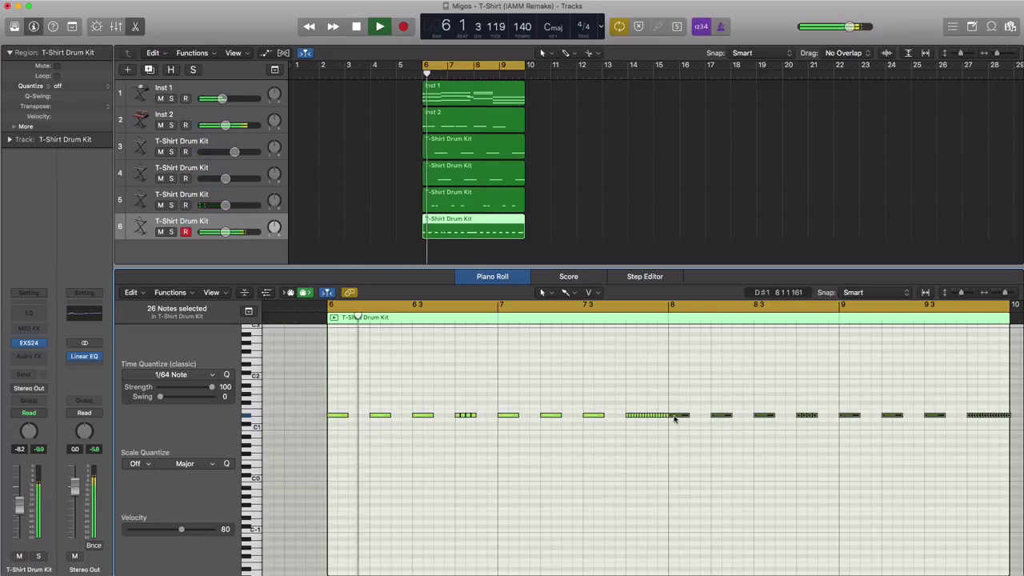
# Lower track 6's volume to about -11.4 dB, then insert a Sample Delay with Delay Left at 33 samples and audition it.
pyautogui.moveTo(226, 234); pyautogui.dragTo(207, 231)
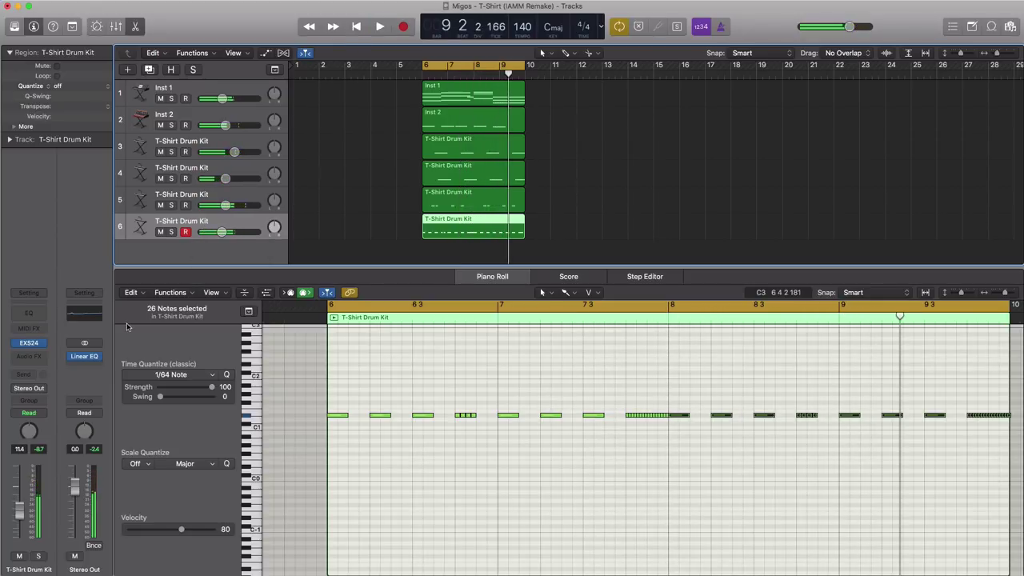
pyautogui.click(27, 359)
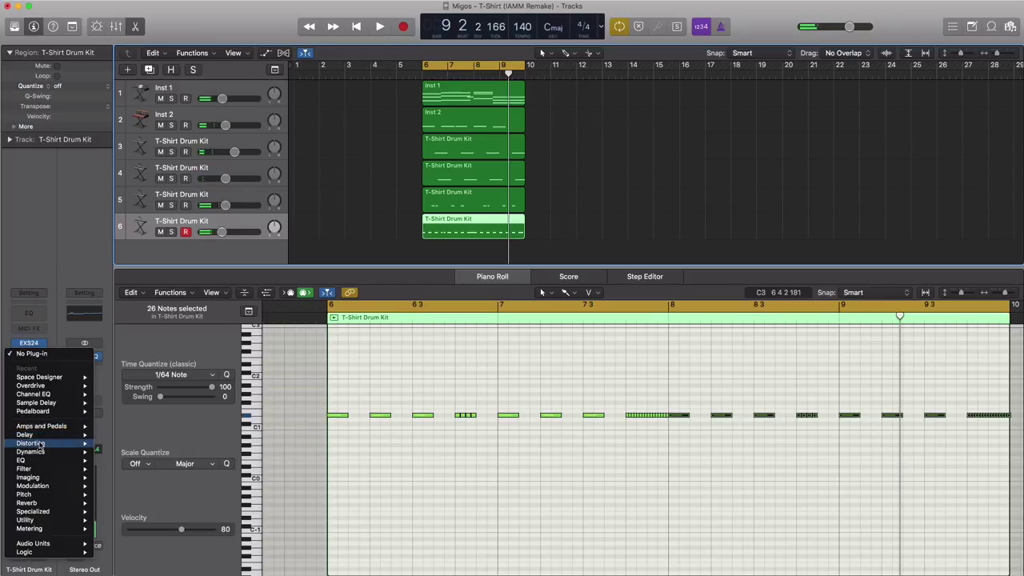
pyautogui.moveTo(41, 436)
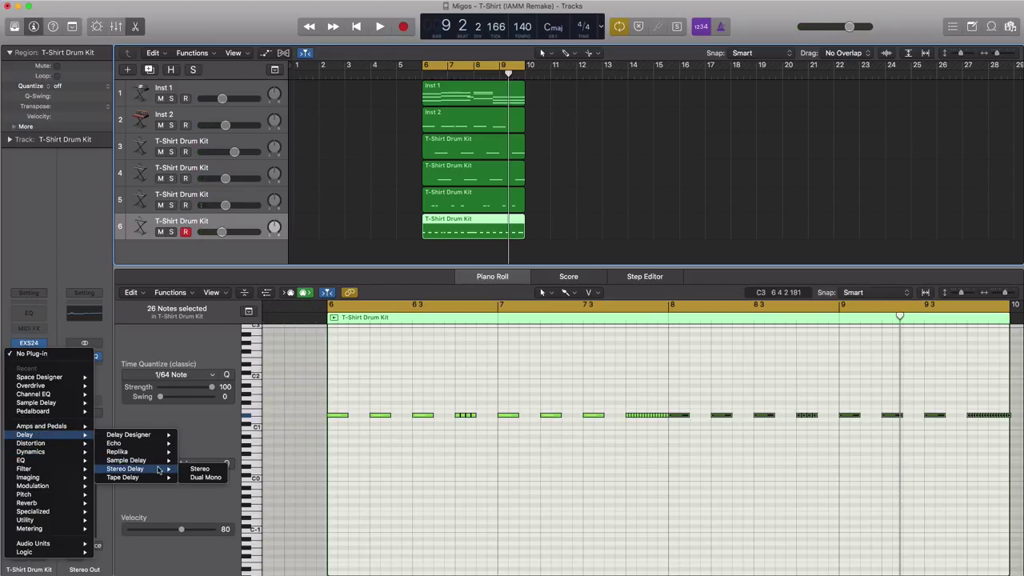
pyautogui.click(198, 463)
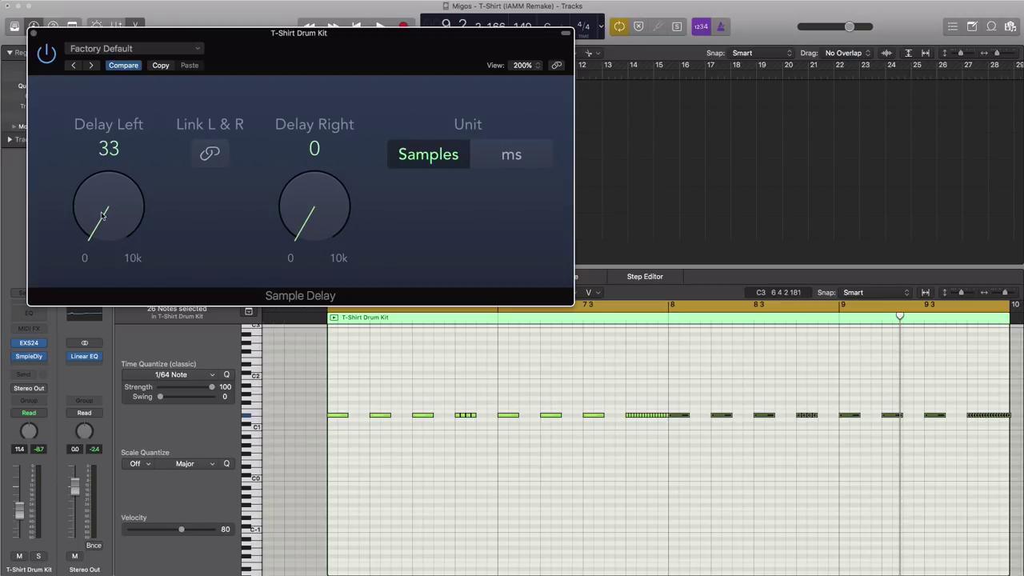
pyautogui.press('space')
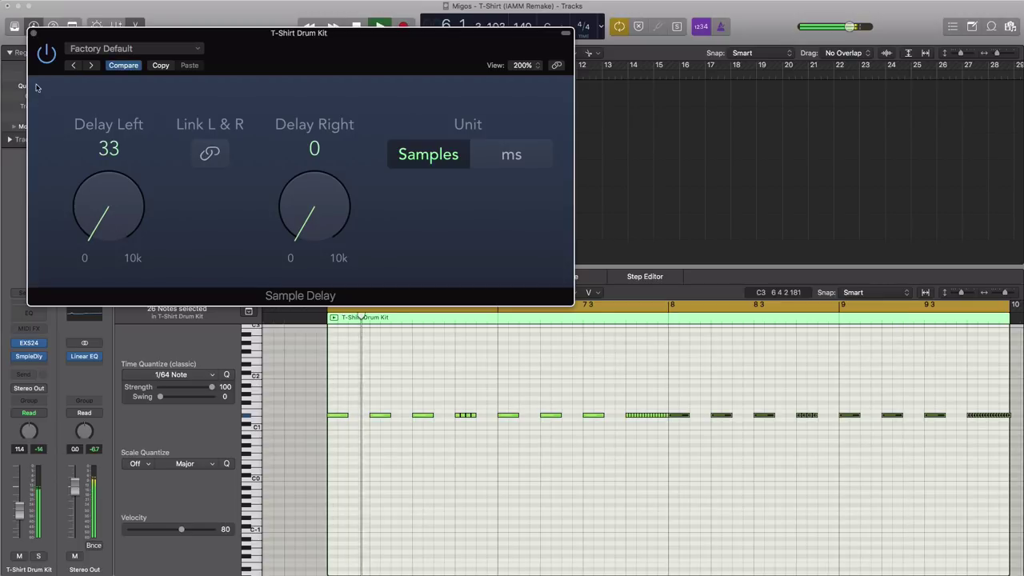
pyautogui.click(32, 33)
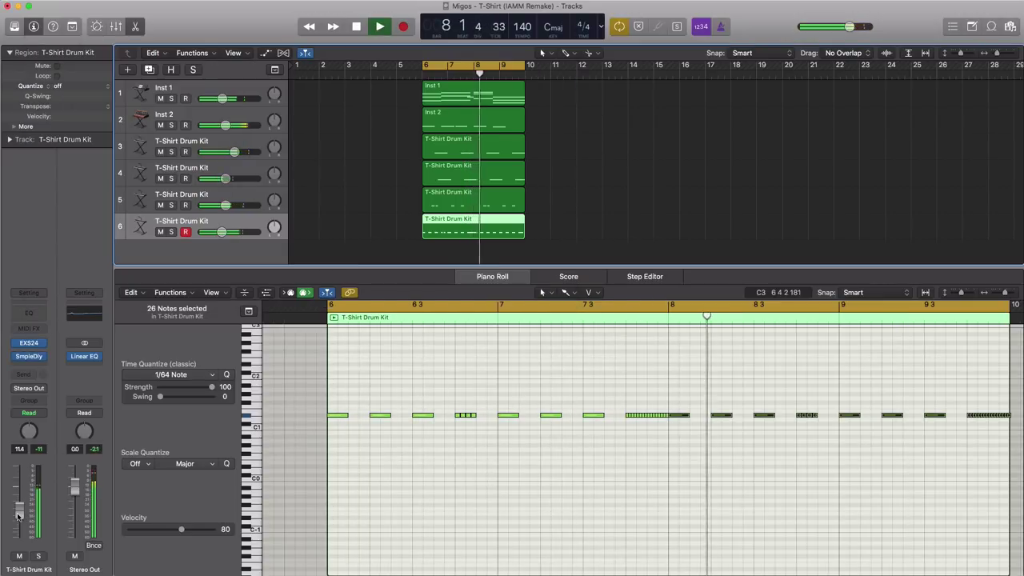
# Audition track 6 with its EXS24 sampler open, then close the sampler and lower the track volume to about -12.4 dB.
pyautogui.press('space')
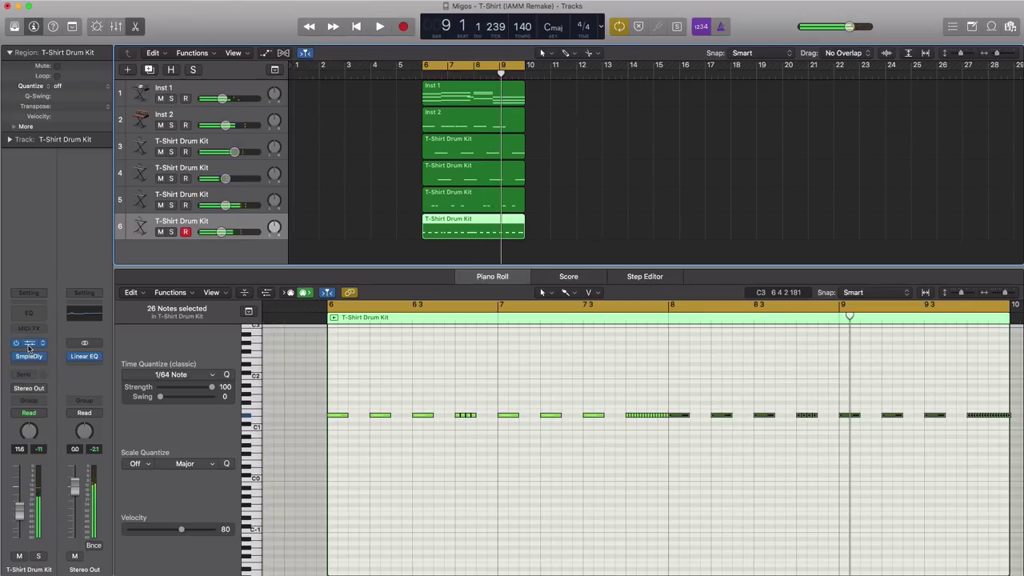
pyautogui.click(29, 344)
pyautogui.moveTo(239, 57); pyautogui.dragTo(330, 118)
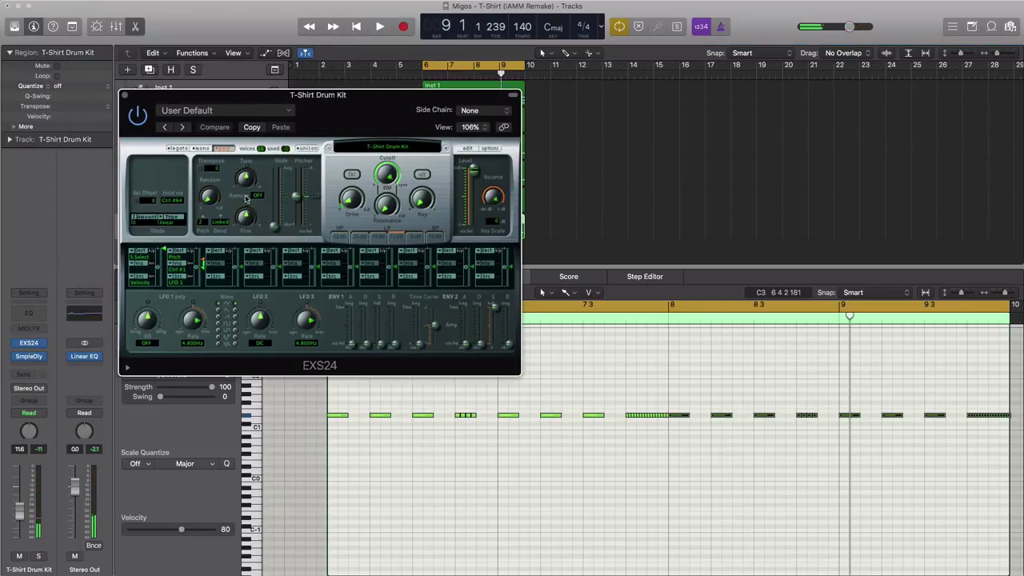
pyautogui.press('space')
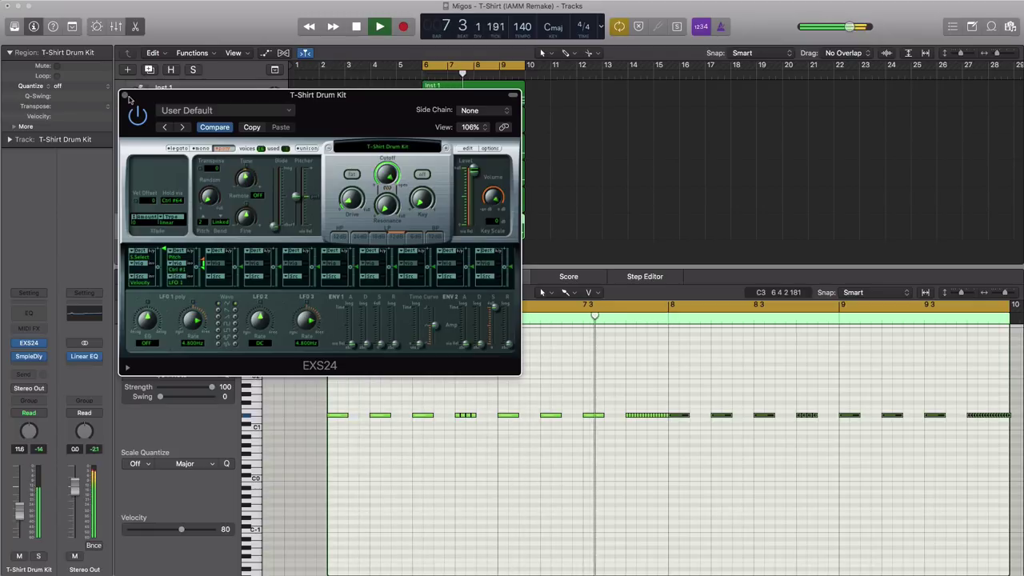
pyautogui.press('super+w')
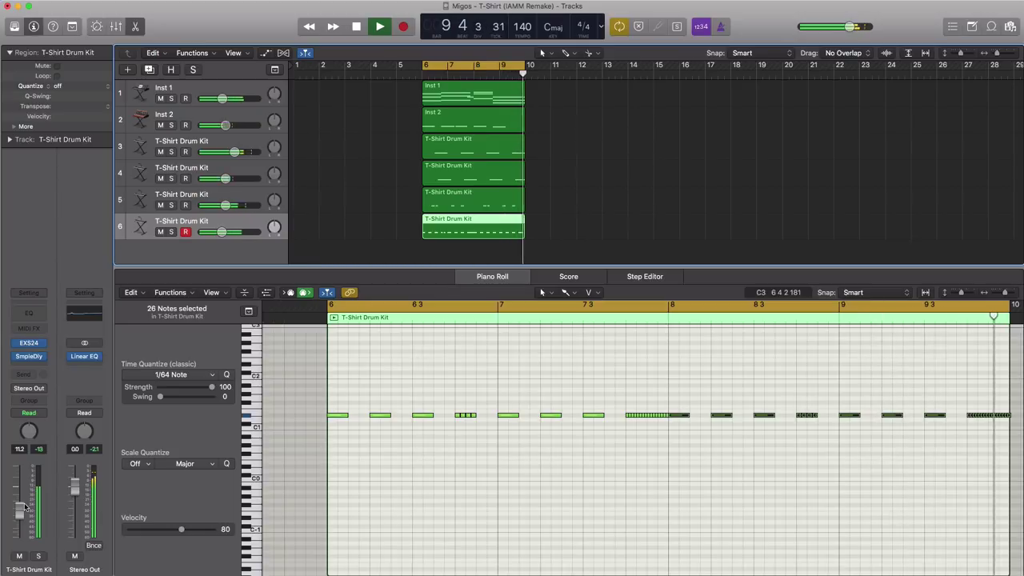
pyautogui.press('space')
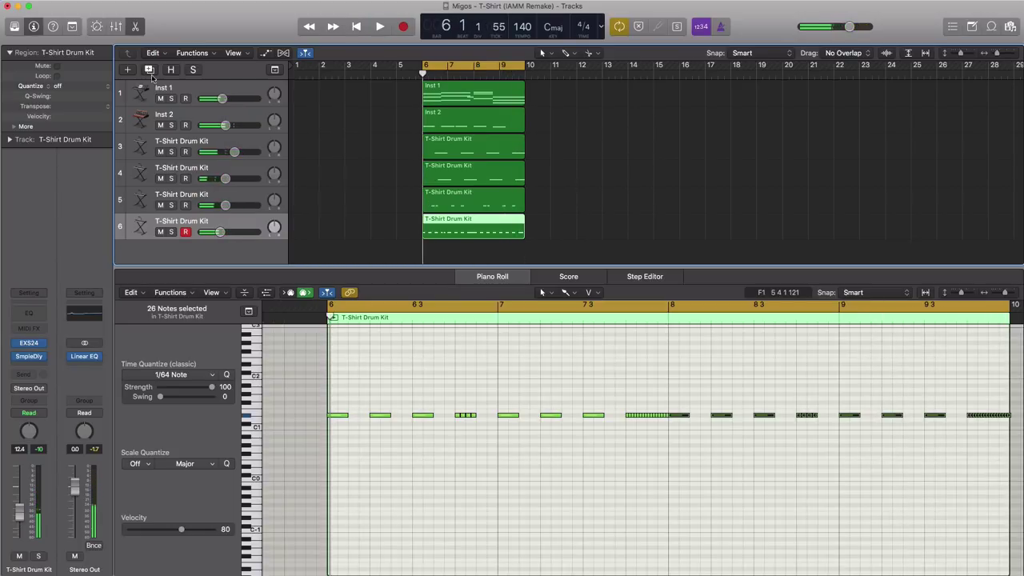
# Duplicate the drum kit track as track 7 and extend a new empty region on it from bar 6 to bar 10.
pyautogui.click(150, 70)
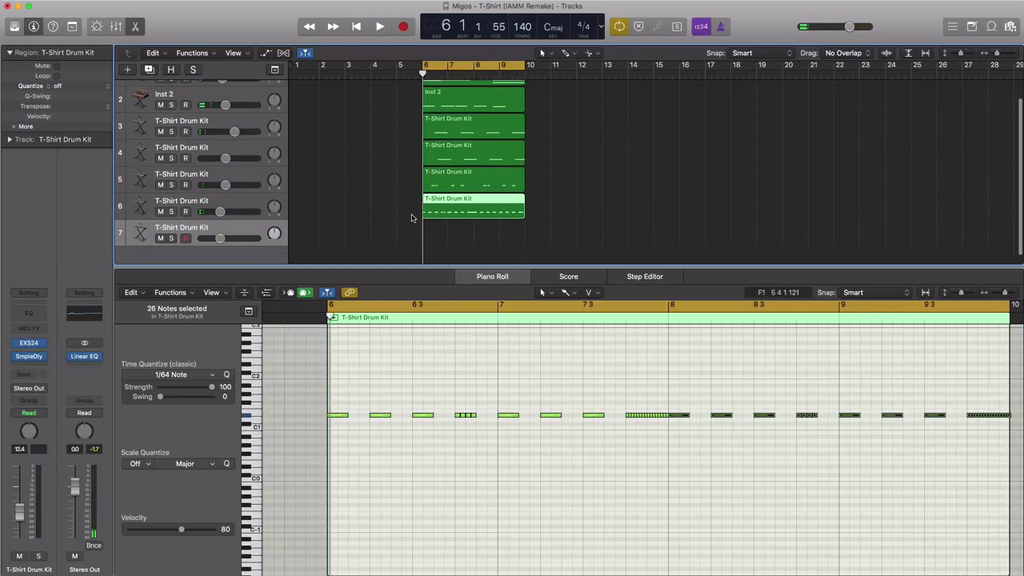
pyautogui.click(431, 236)
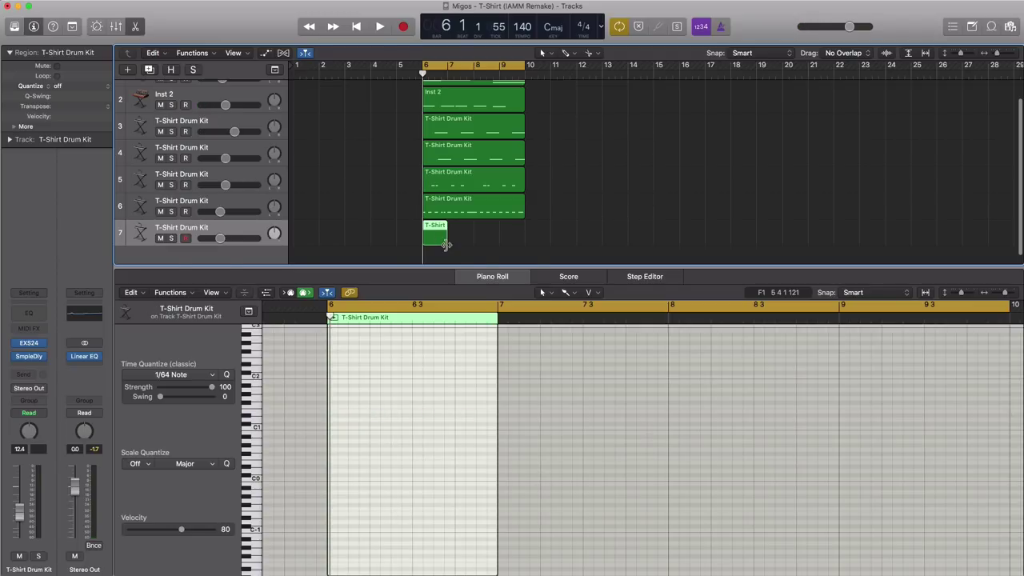
pyautogui.moveTo(445, 244); pyautogui.dragTo(524, 238)
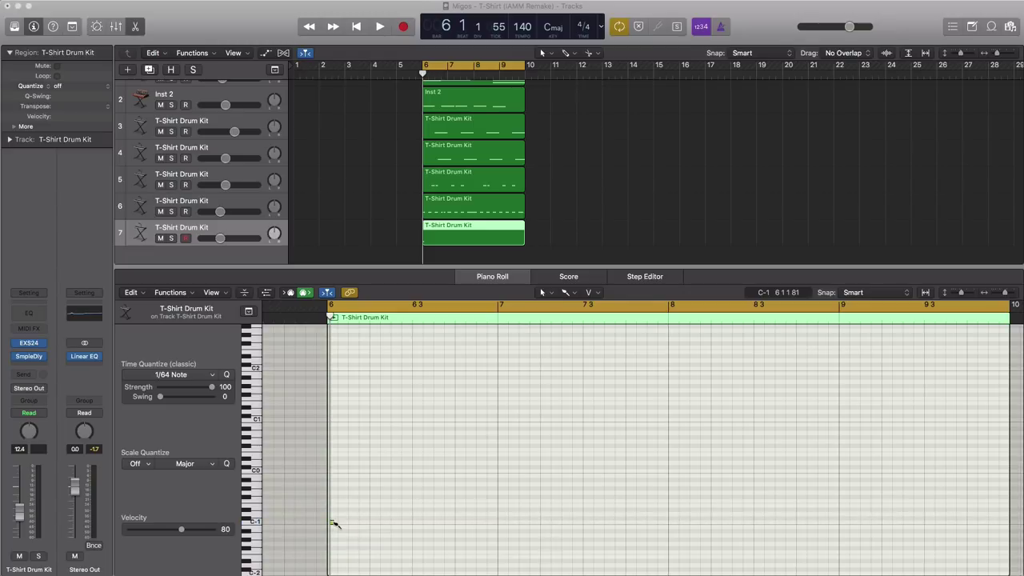
# Switch to the Pencil Tool, clear the stray C-1 note, and draw an eighth-note C1 hit on beat 1 of bar 6.
pyautogui.click(565, 293)
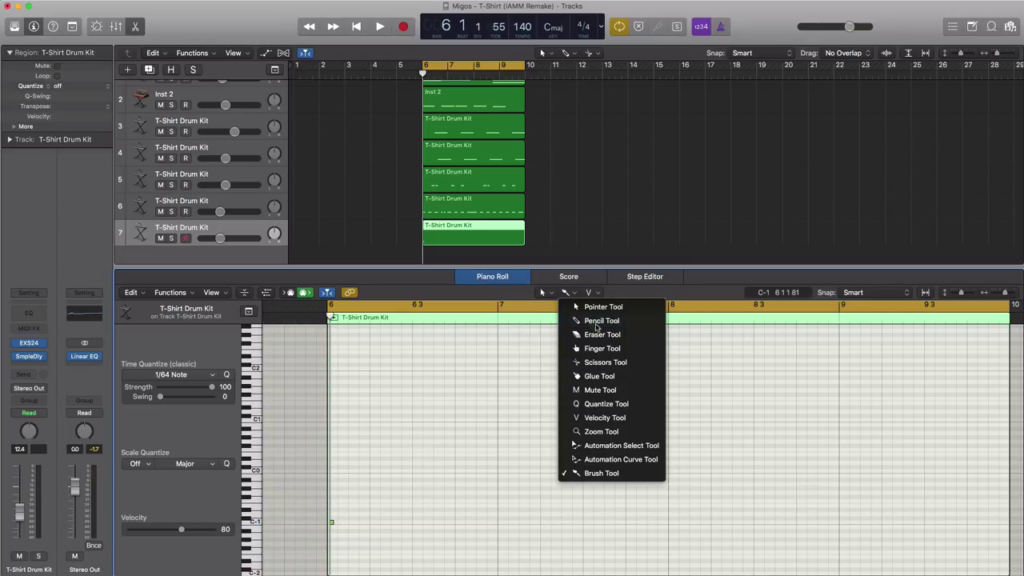
pyautogui.click(599, 321)
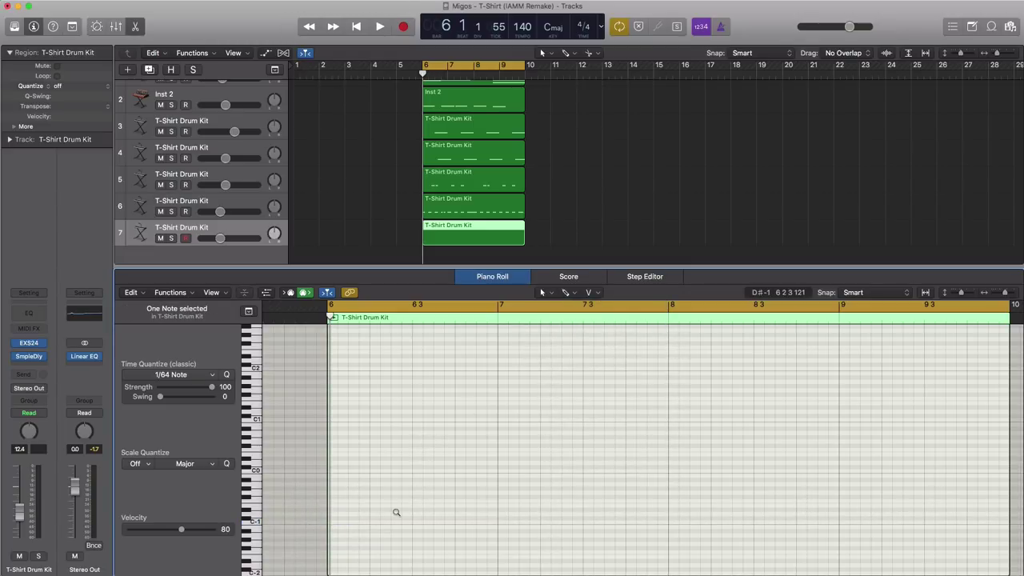
pyautogui.scroll(5, 396, 512)
pyautogui.scroll(2, 325, 483)
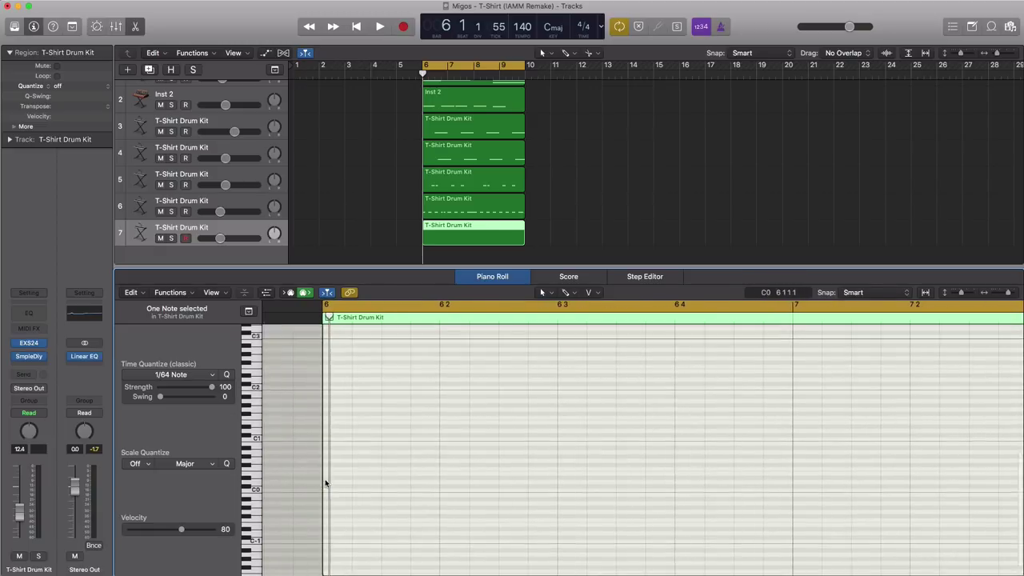
pyautogui.click(328, 440)
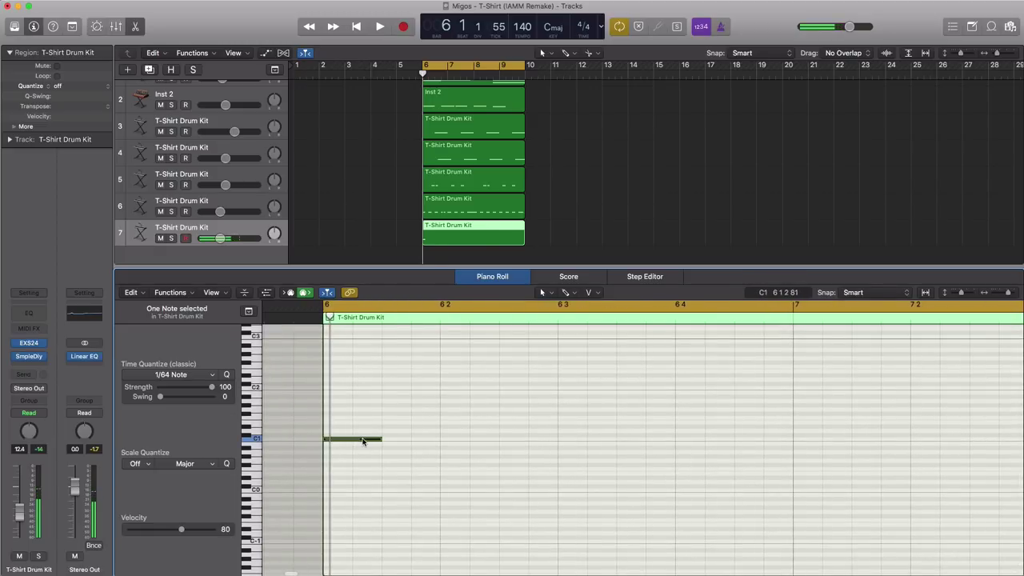
# Remove the Sample Delay from track 7, reset the track's volume to 0.0 dB, and audition the C1 hit.
pyautogui.click(42, 356)
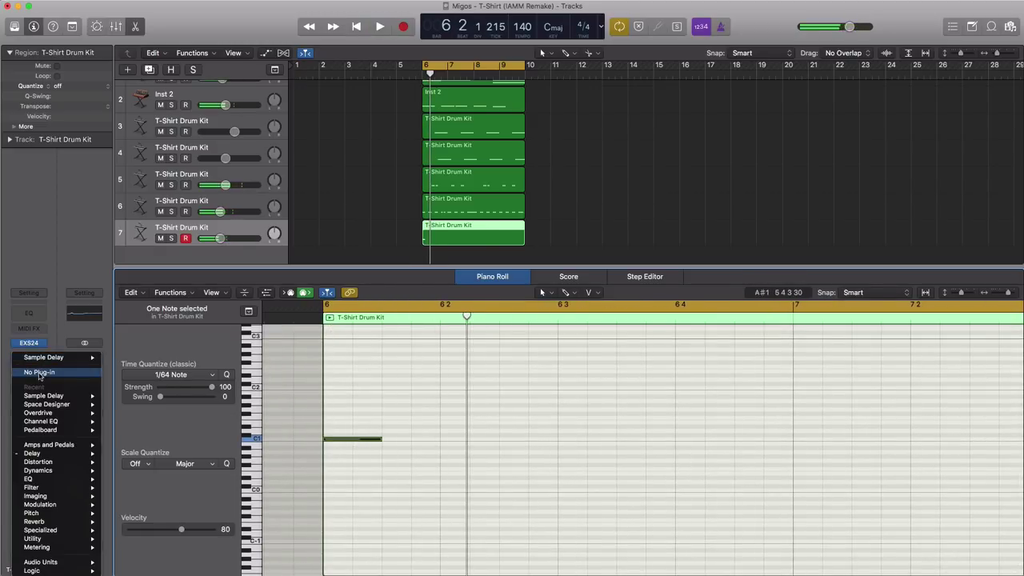
pyautogui.click(39, 373)
pyautogui.press('space')
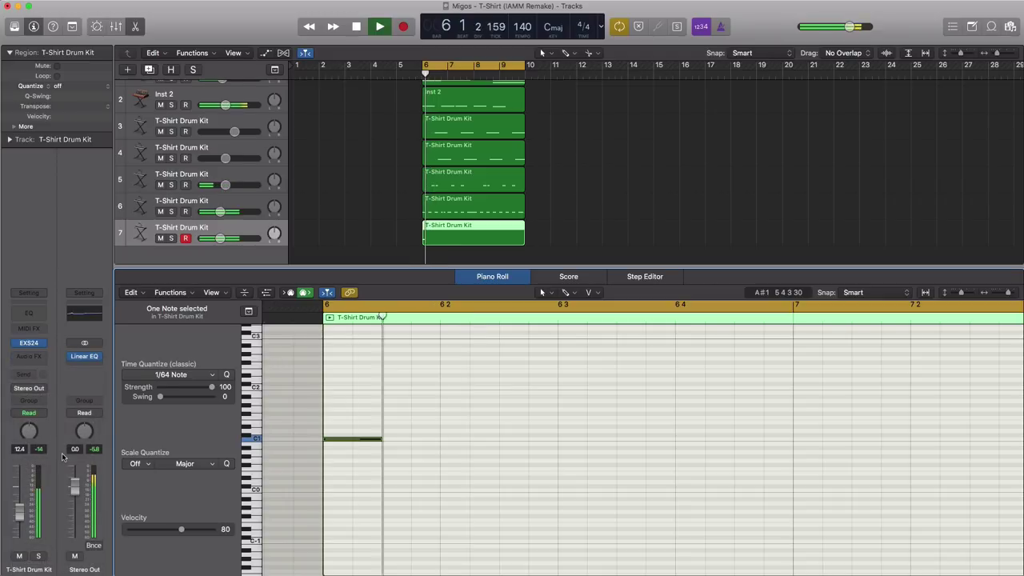
pyautogui.press('space')
pyautogui.keyDown('alt'); pyautogui.click(21, 511); pyautogui.keyUp('alt')
pyautogui.press('space')
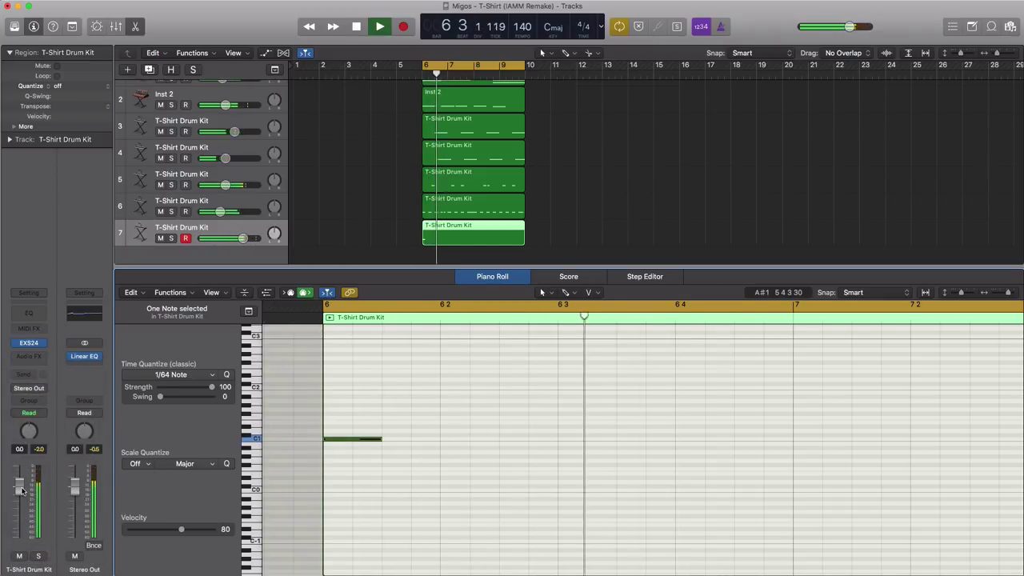
pyautogui.press('space')
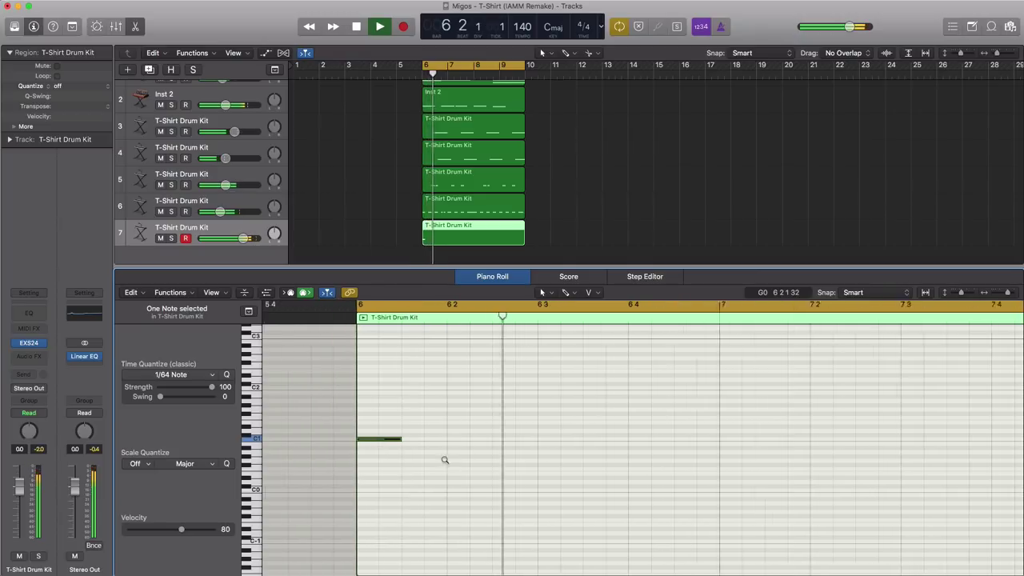
# Draw eighth-note C1 hits on beat 2 of bar 7 and beat 1 of bar 8 in track 7's region during playback.
pyautogui.hscroll(-2, 448, 462)
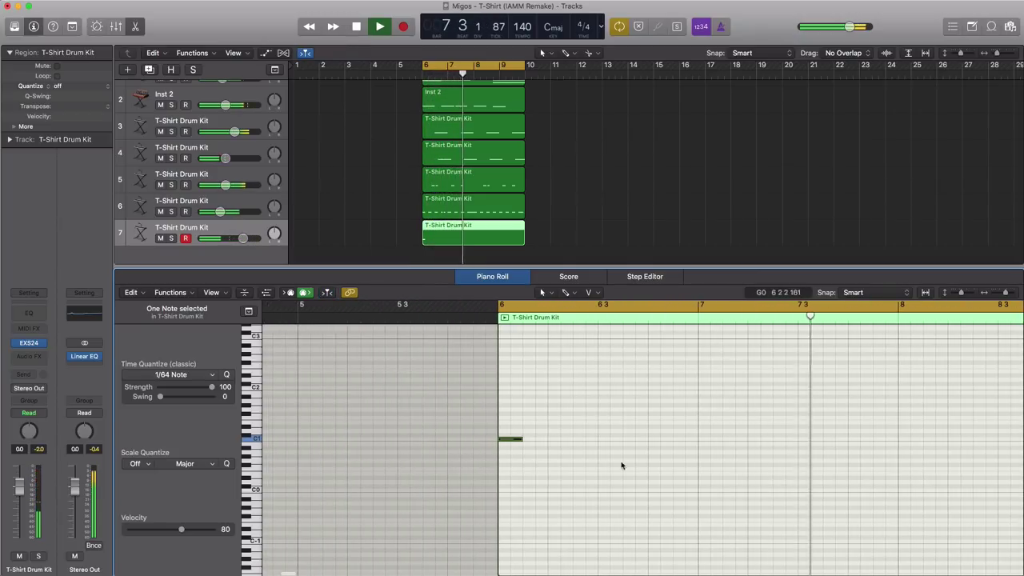
pyautogui.press('space')
pyautogui.press('space')
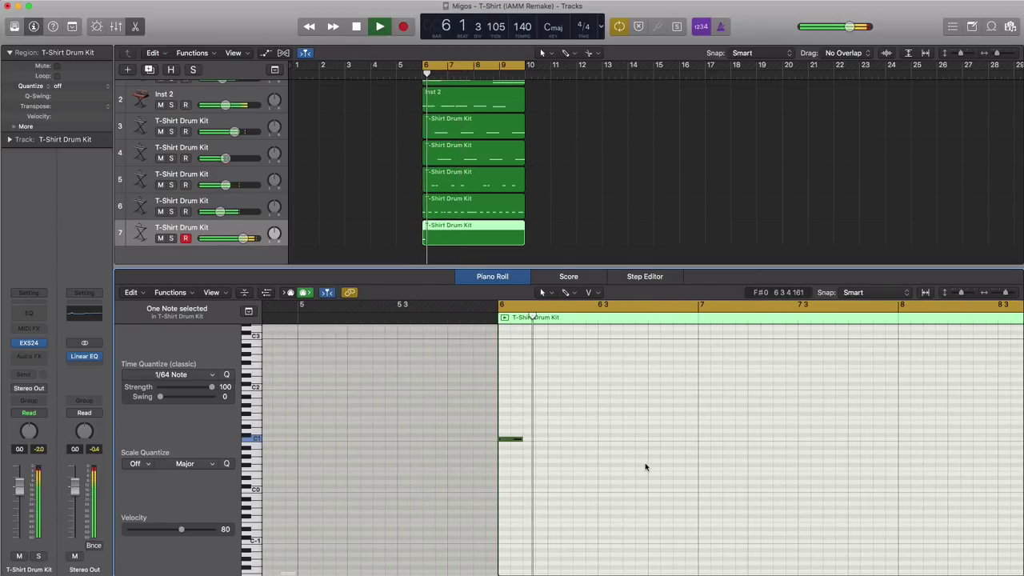
pyautogui.keyDown('super'); pyautogui.click(750, 440); pyautogui.keyUp('super')
pyautogui.hscroll(5, 751, 441)
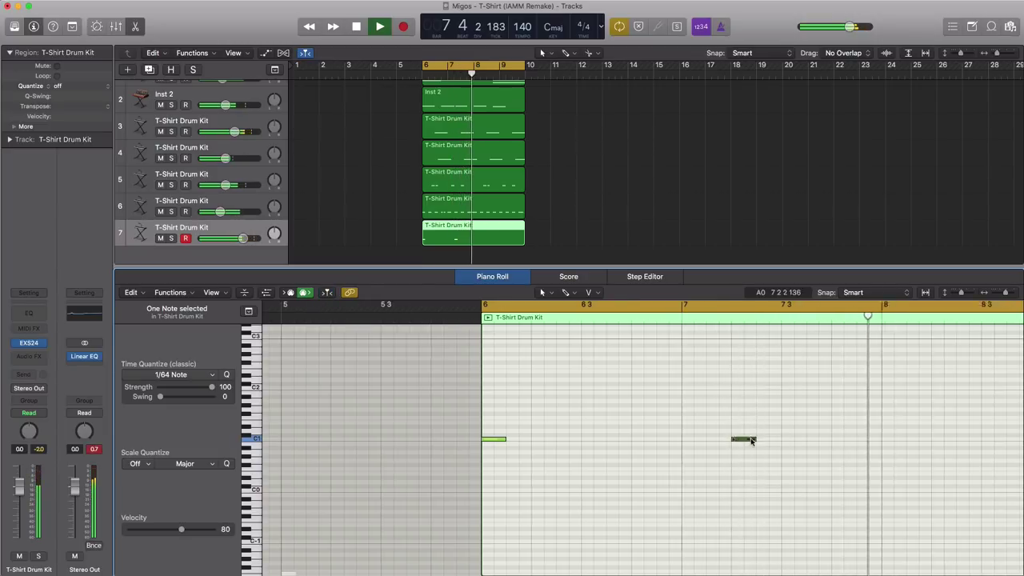
pyautogui.keyDown('super'); pyautogui.click(803, 442); pyautogui.keyUp('super')
pyautogui.hscroll(15, 791, 444)
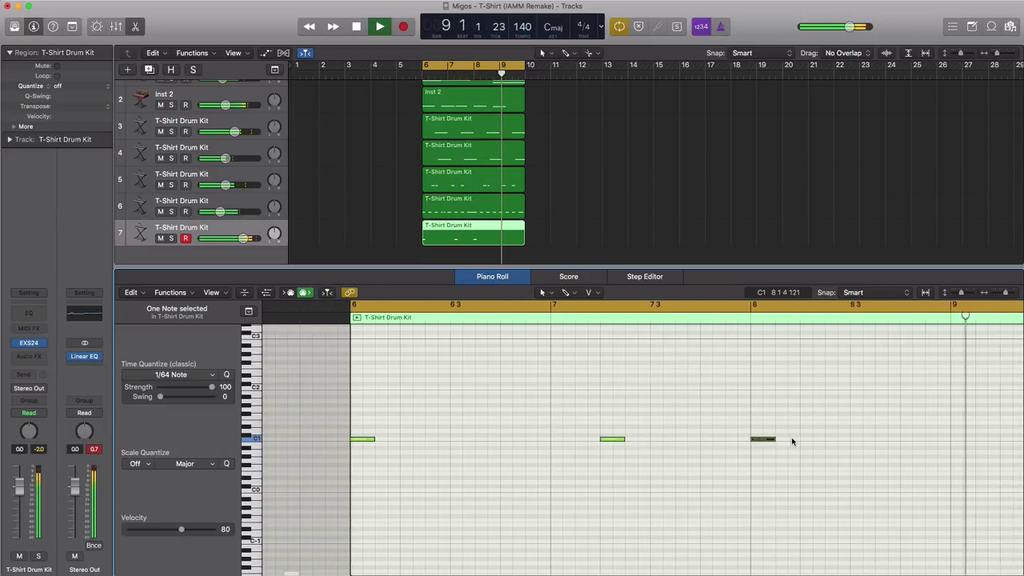
pyautogui.hscroll(1, 711, 456)
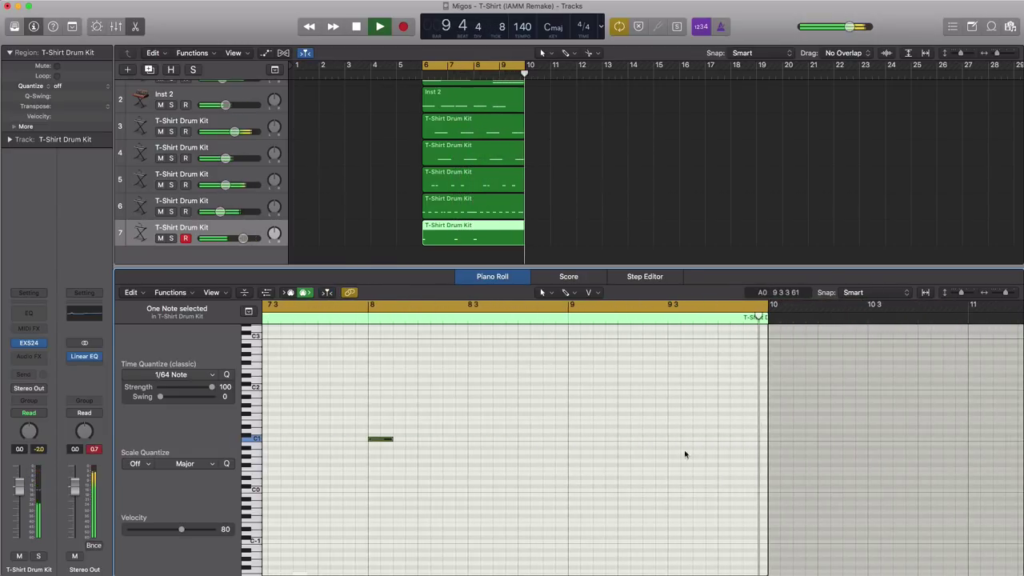
# Draw C1 hits on beat 2 and the second half of beat 3 in bar 9, and raise track 7's volume to 1.8 dB.
pyautogui.keyDown('super'); pyautogui.click(620, 439); pyautogui.keyUp('super')
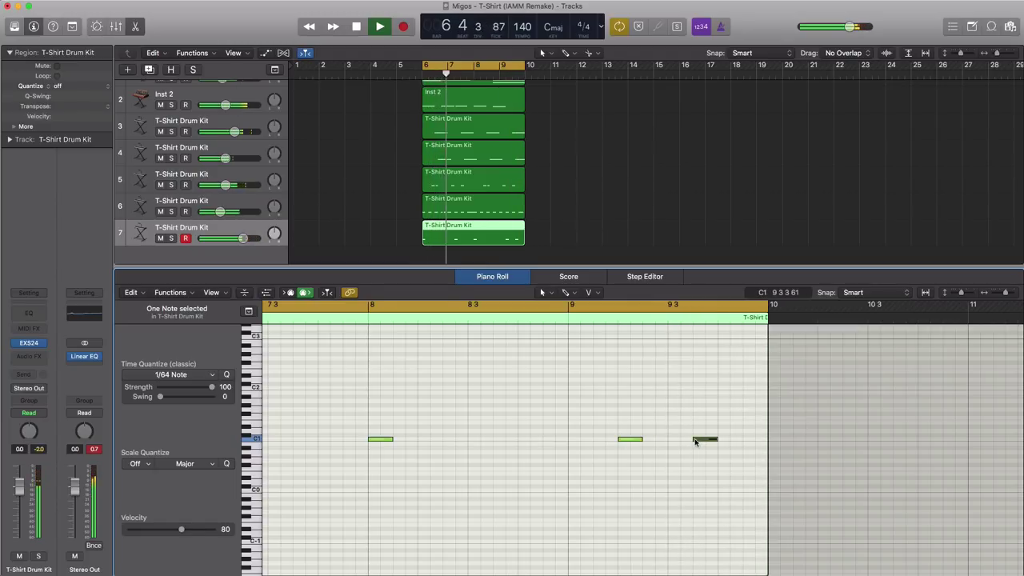
pyautogui.moveTo(244, 238); pyautogui.dragTo(250, 241)
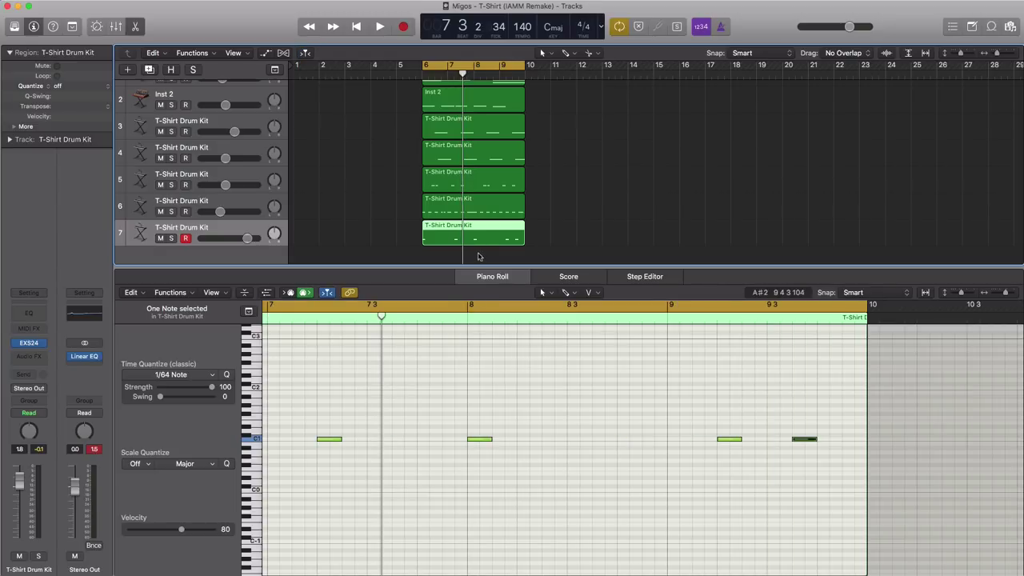
# Create a new software instrument track and load ES2 with the 808 preset on it.
pyautogui.click(127, 70)
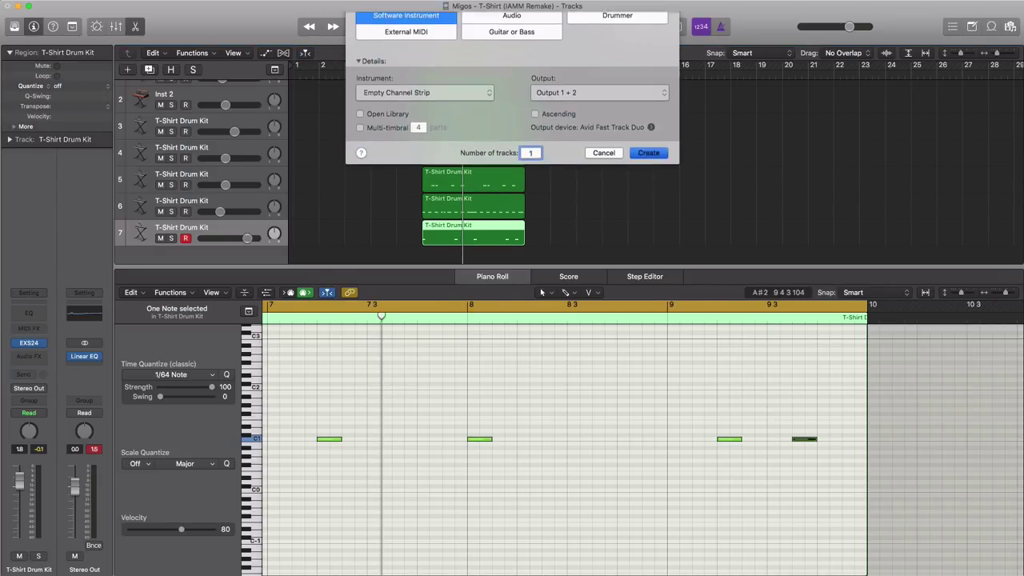
pyautogui.press('Return')
pyautogui.click(31, 343)
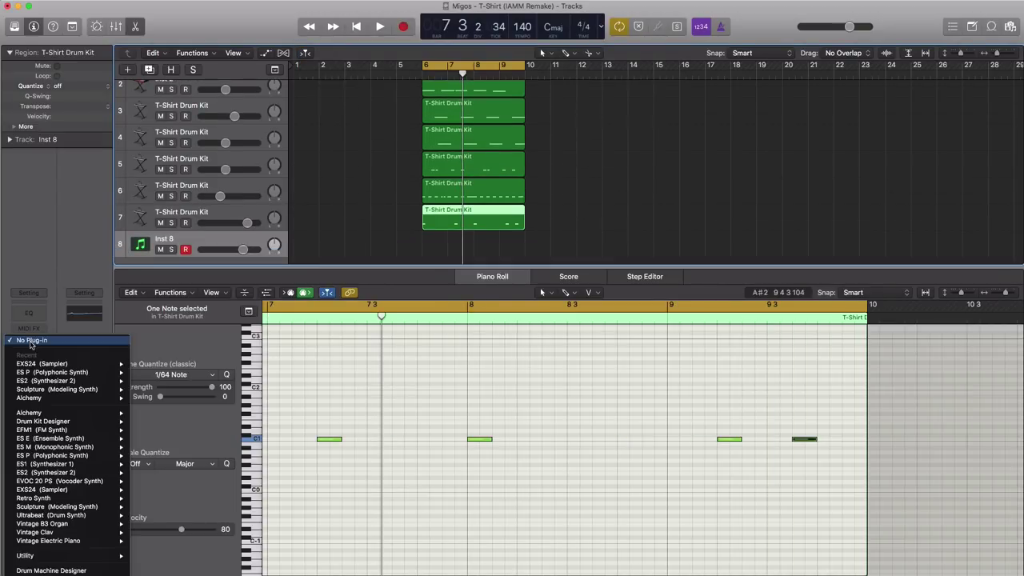
pyautogui.click(46, 380)
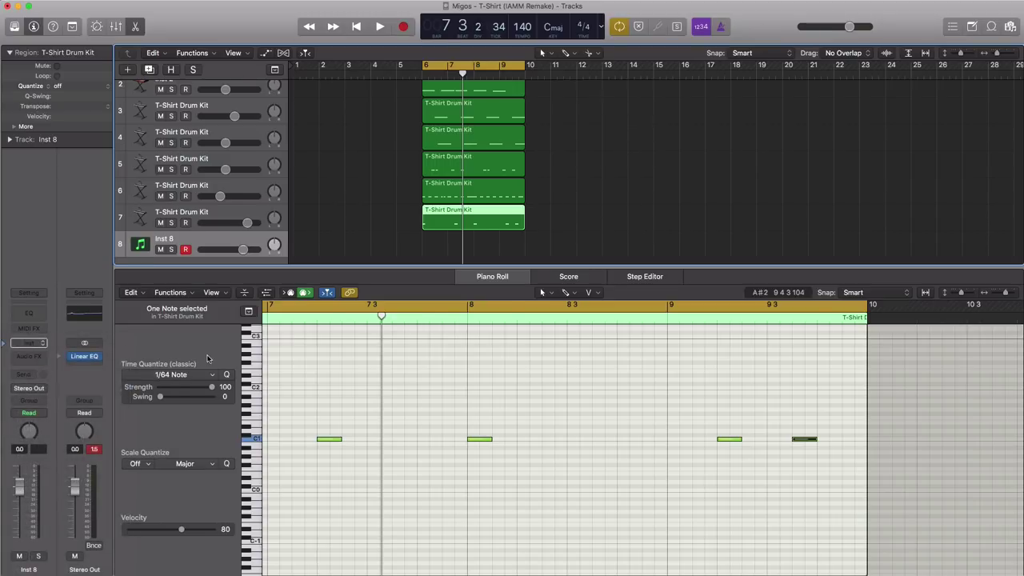
pyautogui.moveTo(253, 64); pyautogui.dragTo(491, 89)
pyautogui.click(389, 77)
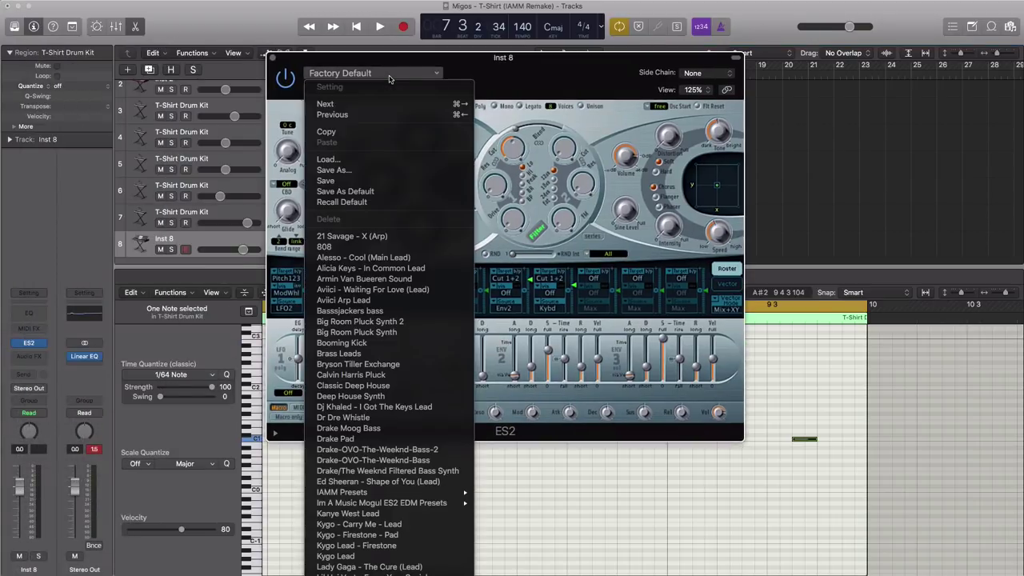
pyautogui.click(351, 248)
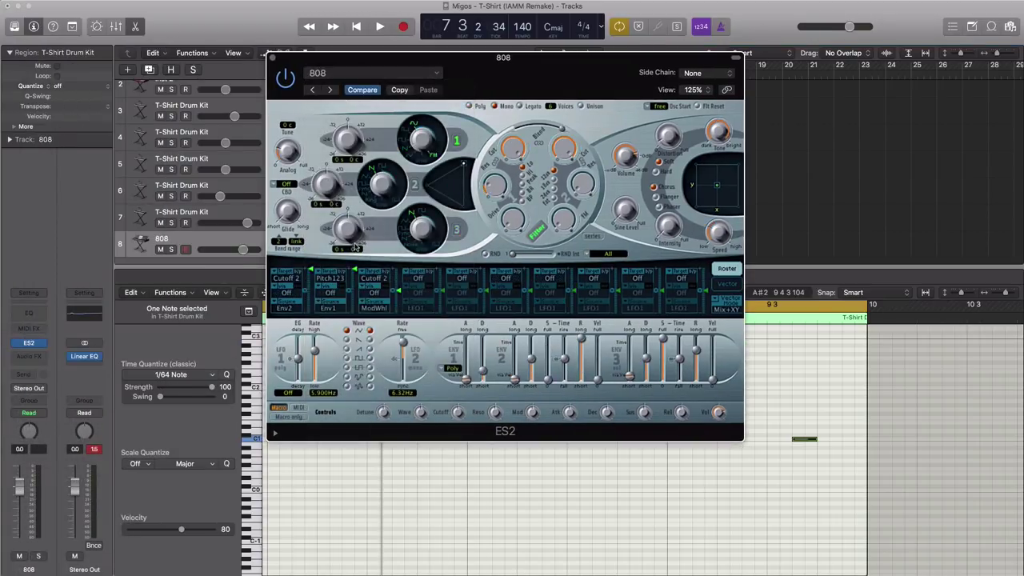
pyautogui.click(273, 59)
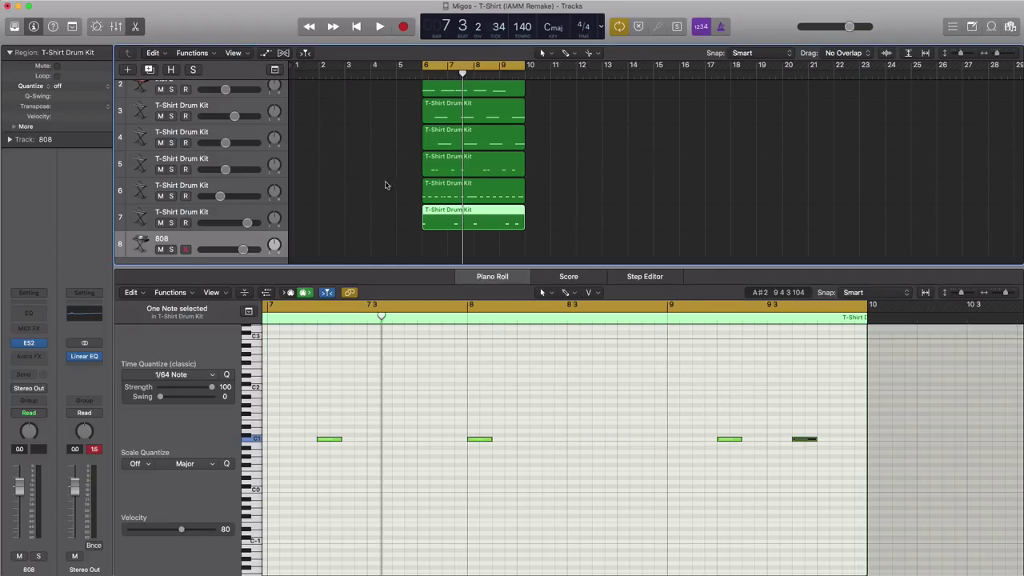
# Create a region on the 808 track from bar 6 to bar 10, draw an F0 note about 1.25 beats long at bar 6, and audition it.
pyautogui.click(430, 250)
pyautogui.moveTo(446, 251); pyautogui.dragTo(525, 252)
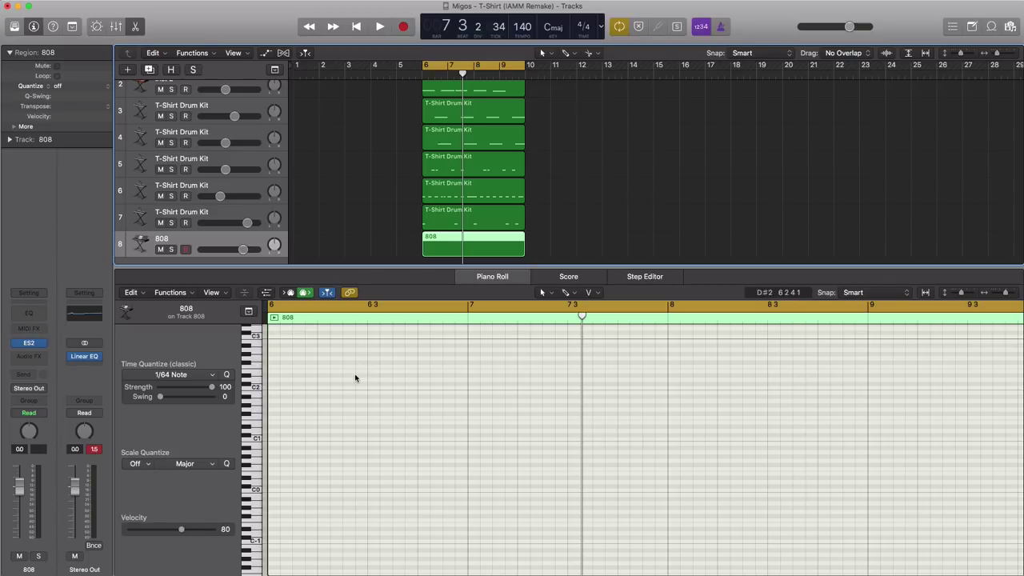
pyautogui.scroll(-1, 352, 379)
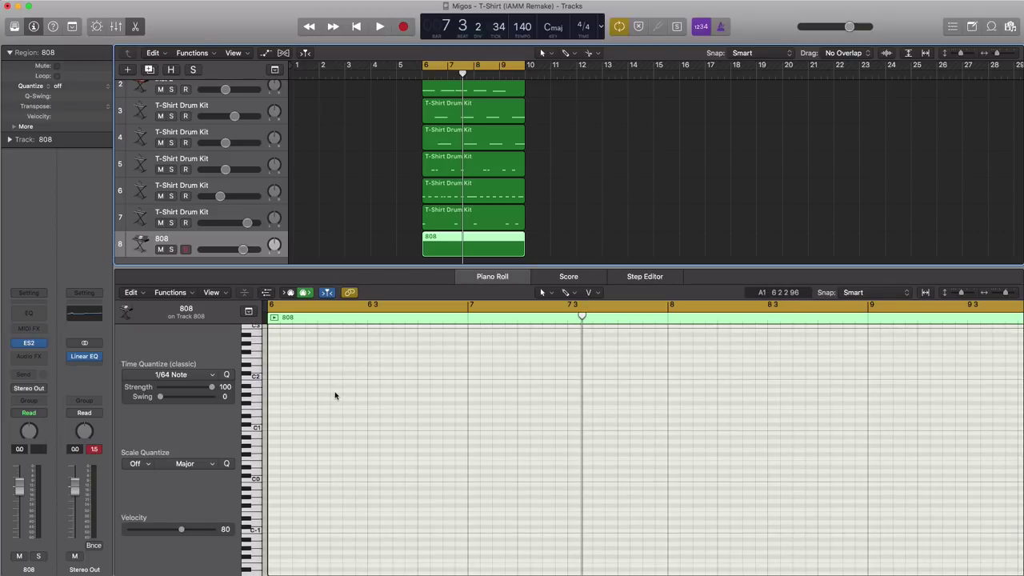
pyautogui.scroll(-1, 305, 412)
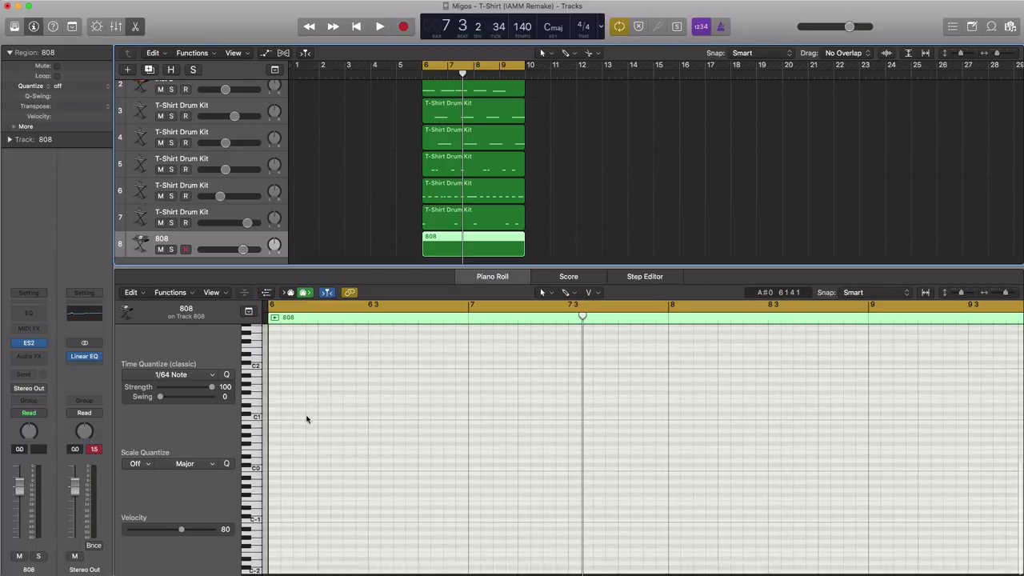
pyautogui.keyDown('super'); pyautogui.click(276, 451); pyautogui.keyUp('super')
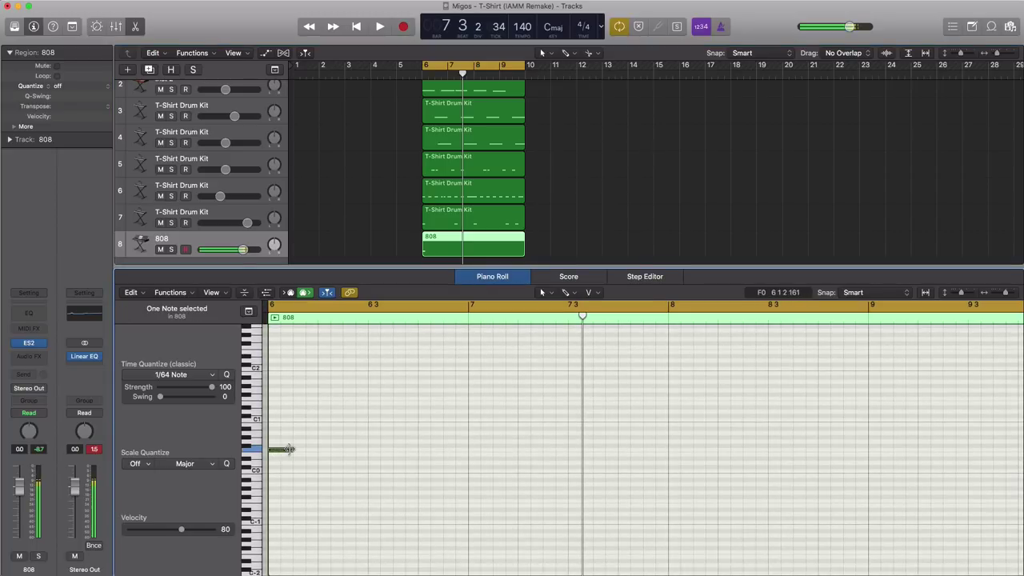
pyautogui.moveTo(290, 448); pyautogui.dragTo(319, 484)
pyautogui.press('space')
pyautogui.click(319, 483)
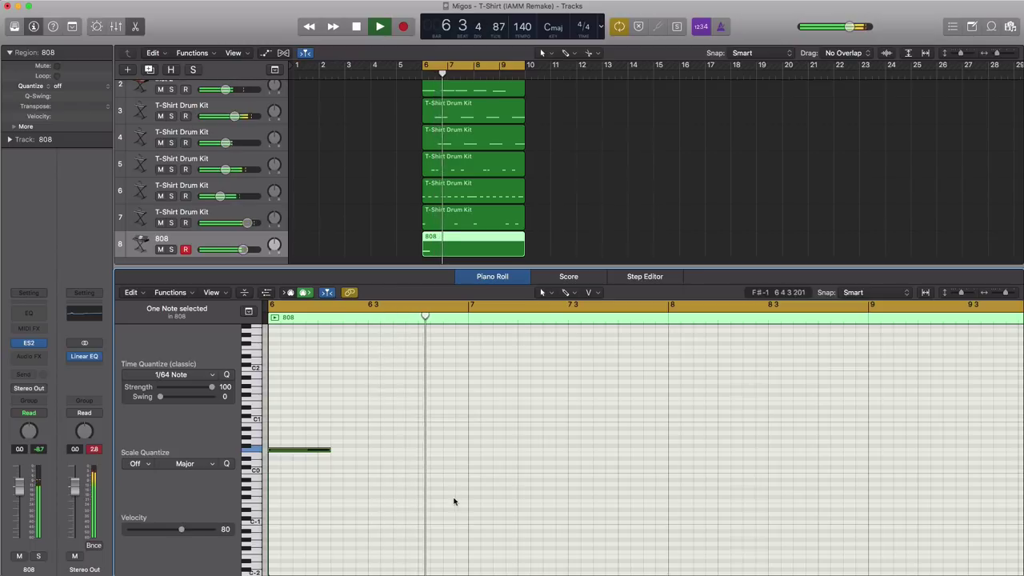
pyautogui.press('space')
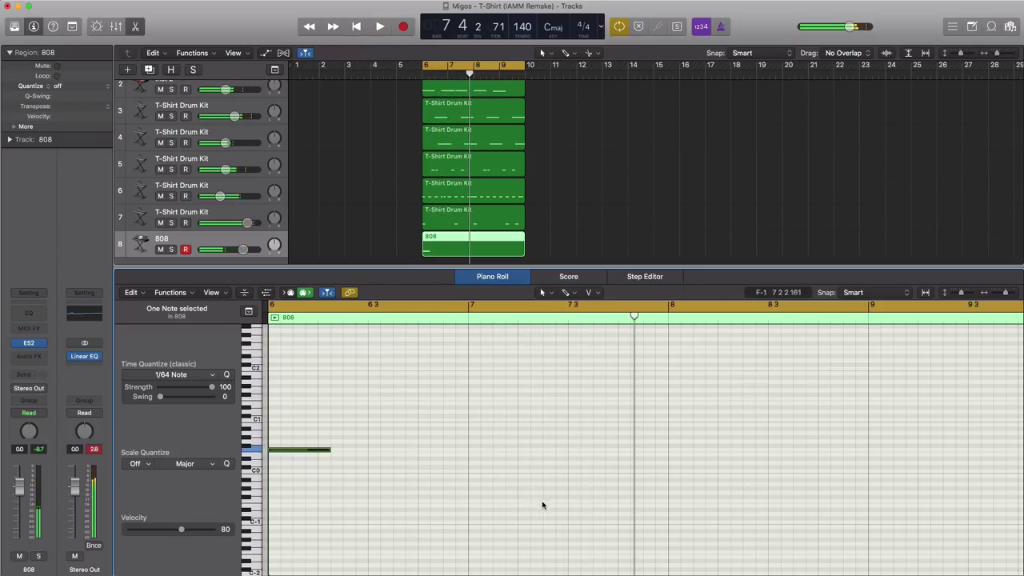
# Add 808 notes D#0 on beat 3 and B0 on beat 4 of bar 7, plus D0 on beat 1 of bar 8, auditioning between entries.
pyautogui.keyDown('super'); pyautogui.click(571, 460); pyautogui.keyUp('super')
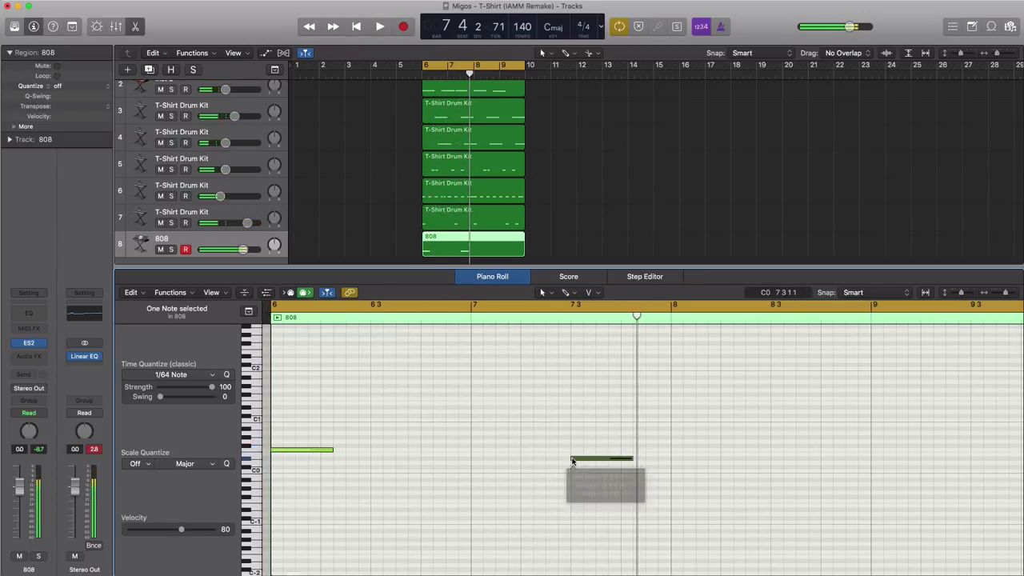
pyautogui.press('space')
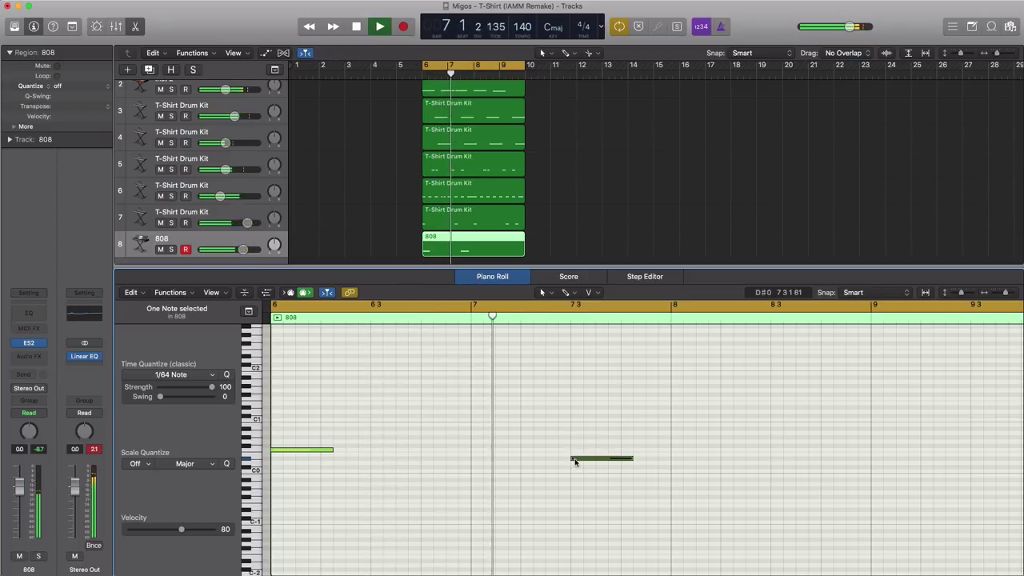
pyautogui.keyDown('super'); pyautogui.click(627, 425); pyautogui.keyUp('super')
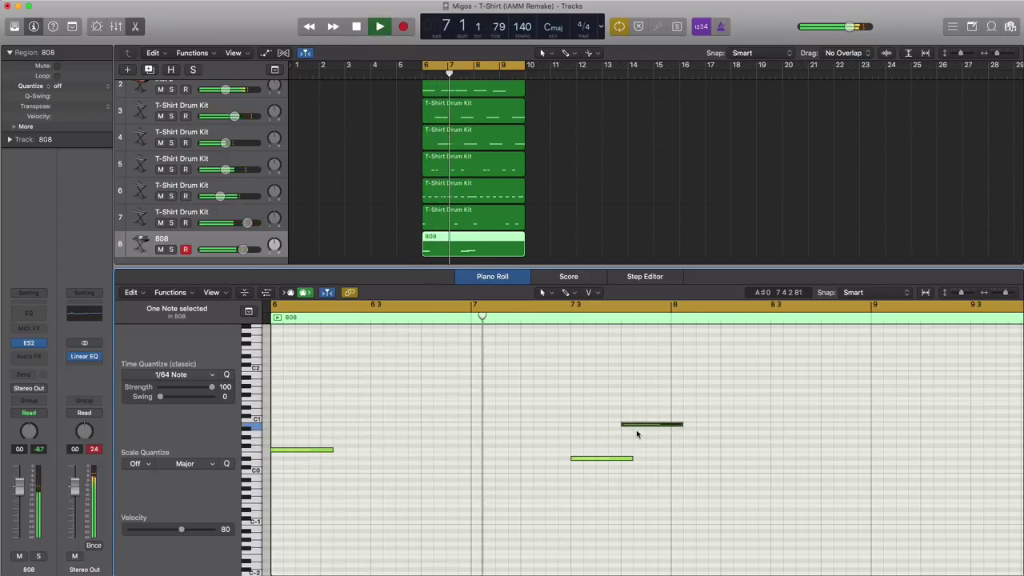
pyautogui.press('space')
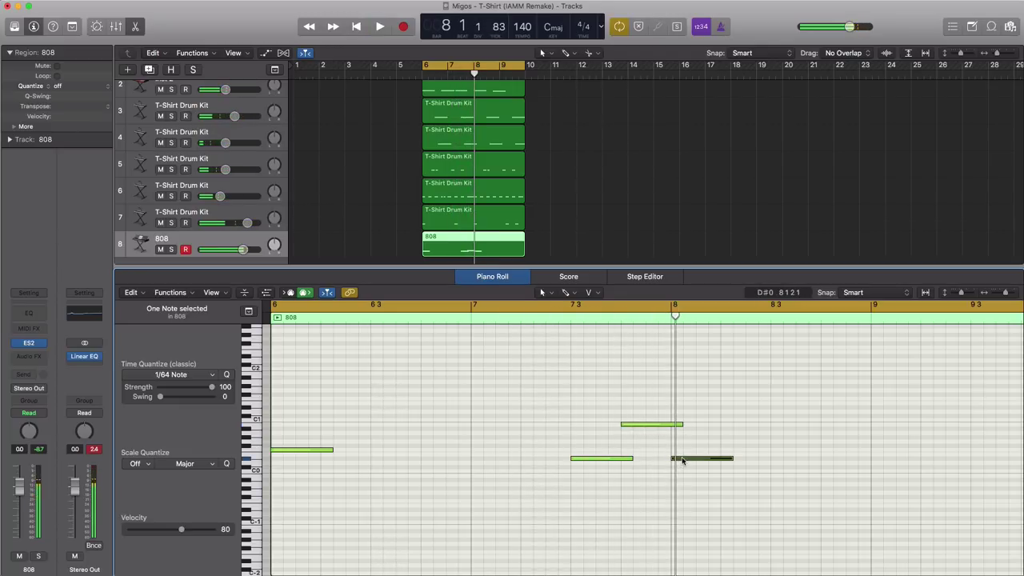
pyautogui.moveTo(681, 461); pyautogui.dragTo(681, 465)
pyautogui.press('space')
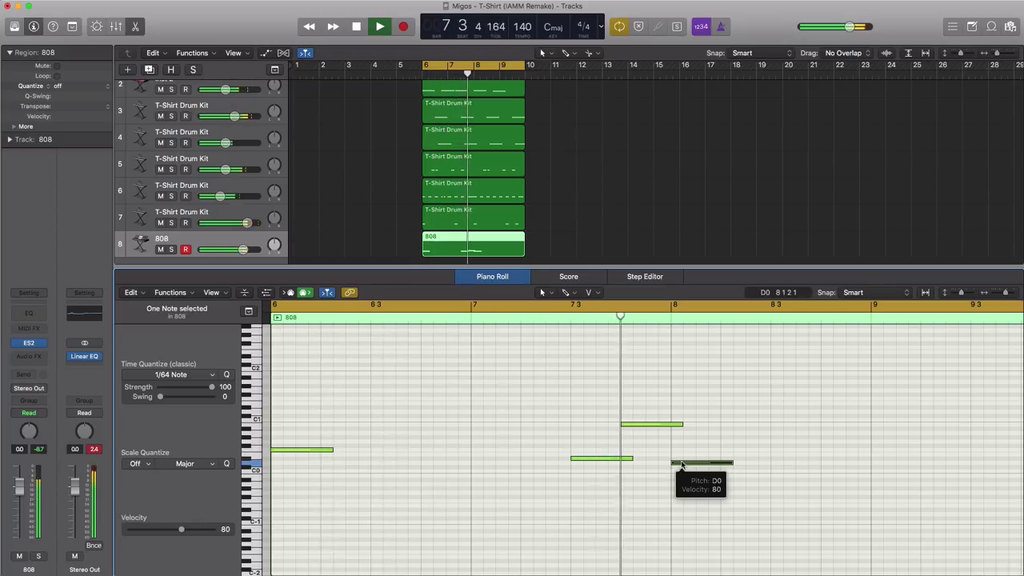
# Add 808 notes D#0 on beat 1 and B0 on beat 2 of bar 9.
pyautogui.click(876, 460)
pyautogui.press('space')
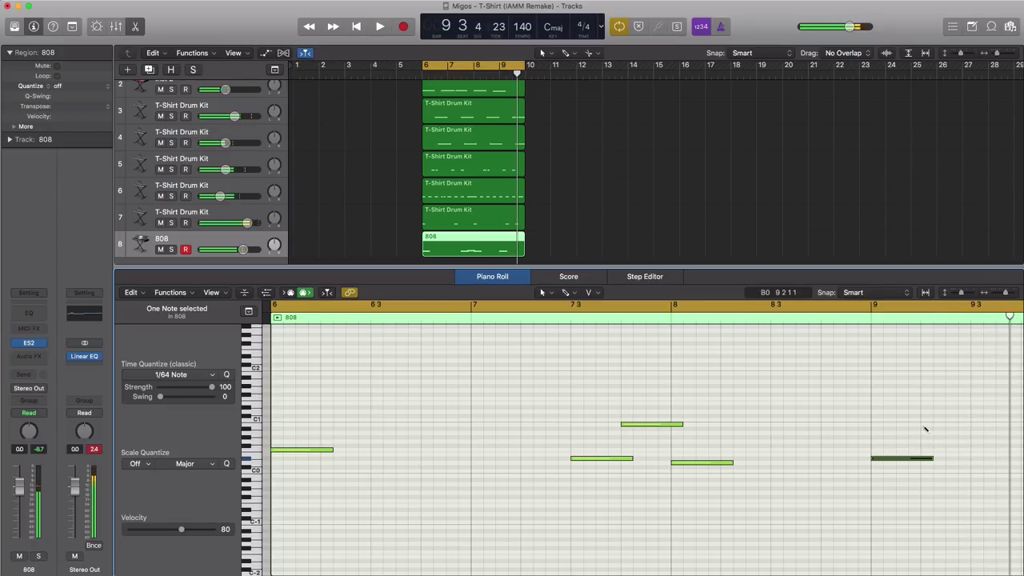
pyautogui.hscroll(5, 931, 454)
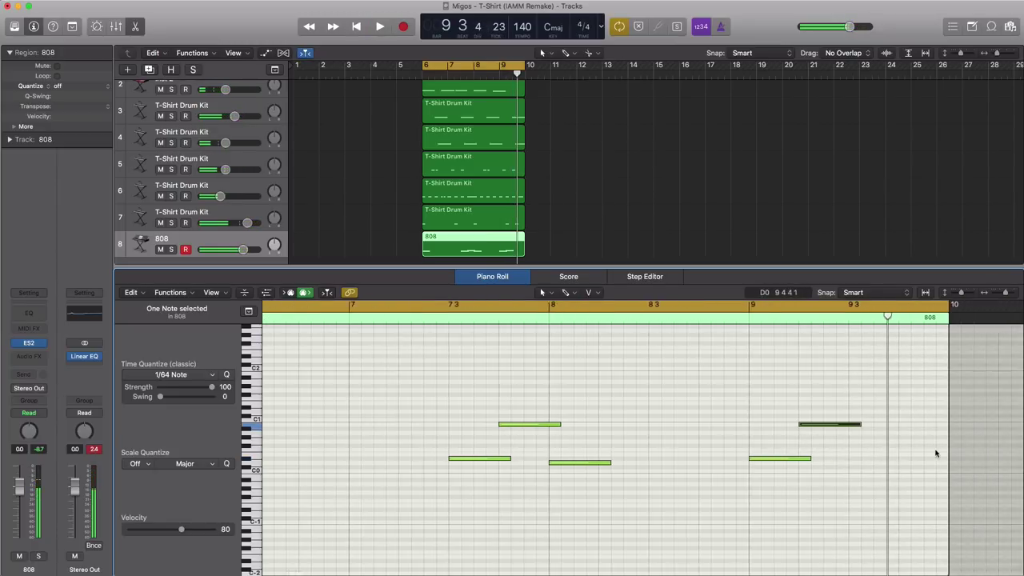
# Cycle only bar 9 during playback, add F#0 on beat 3 and D#1 on beat 4, and lower the beat 2 note to A#0.
pyautogui.click(693, 308)
pyautogui.moveTo(673, 307); pyautogui.dragTo(870, 310)
pyautogui.press('space')
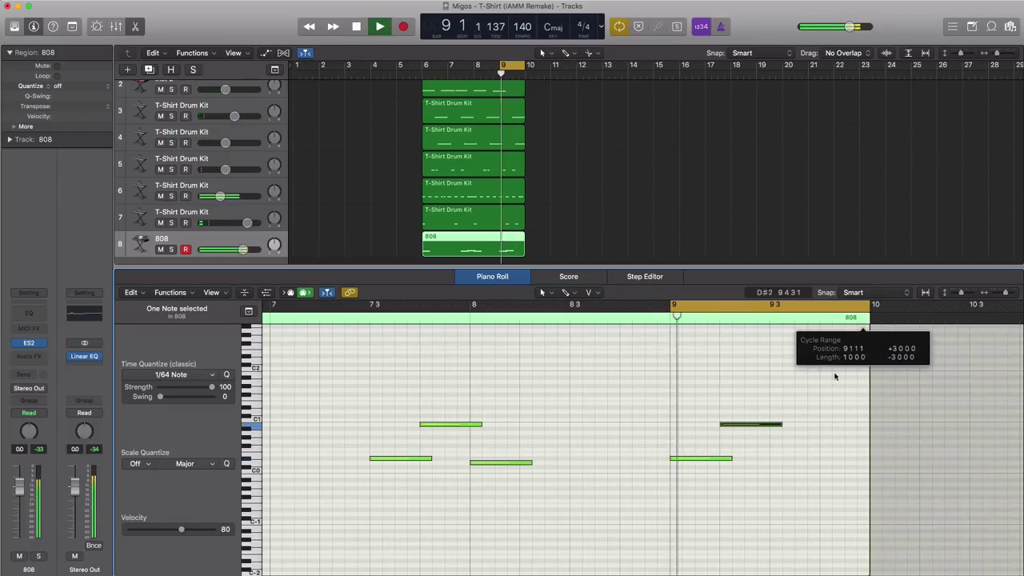
pyautogui.keyDown('super'); pyautogui.click(773, 445); pyautogui.keyUp('super')
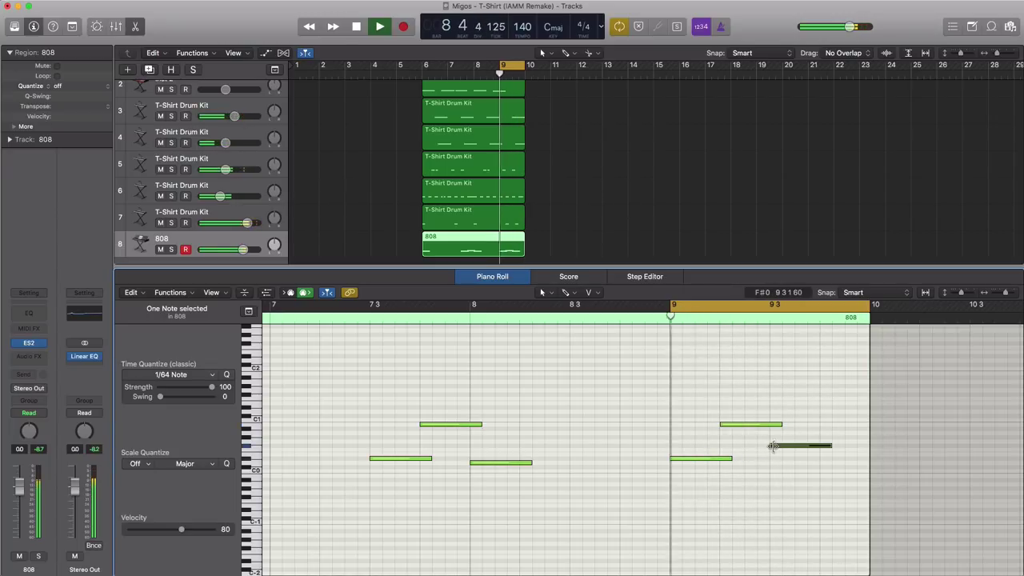
pyautogui.keyDown('super'); pyautogui.click(821, 408); pyautogui.keyUp('super')
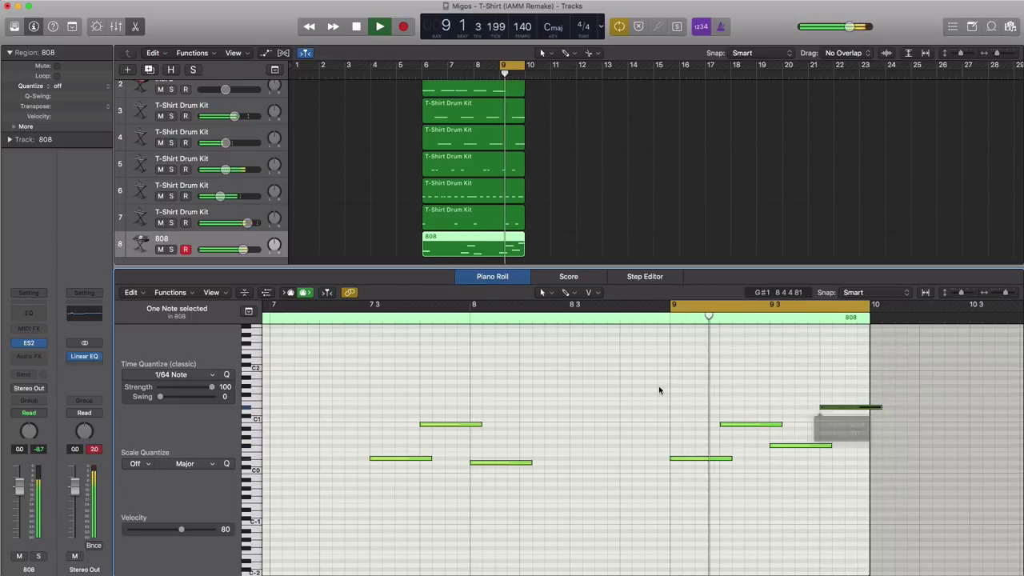
pyautogui.moveTo(739, 424); pyautogui.dragTo(734, 430)
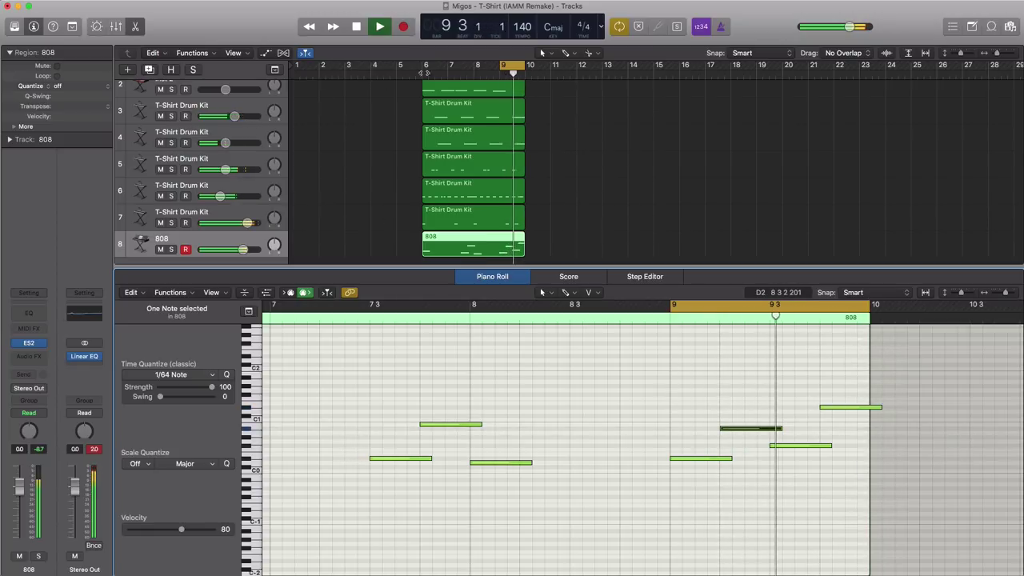
# Audition the 808 line with bars 8 and 9 cycled, and restore the cycle range from bar 6 to bar 10.
pyautogui.press('space')
pyautogui.moveTo(474, 67); pyautogui.dragTo(529, 73)
pyautogui.press('space')
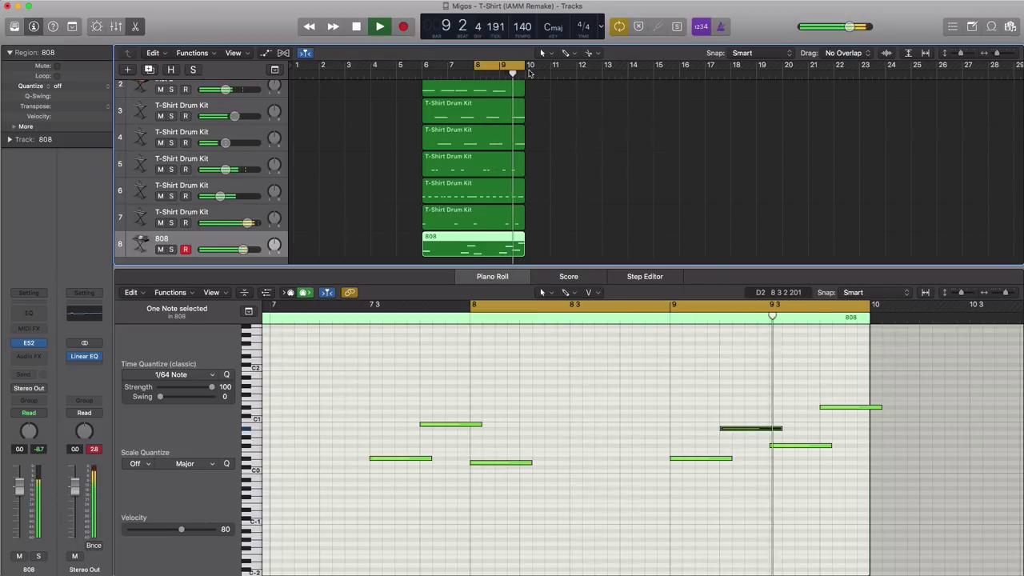
pyautogui.press('space')
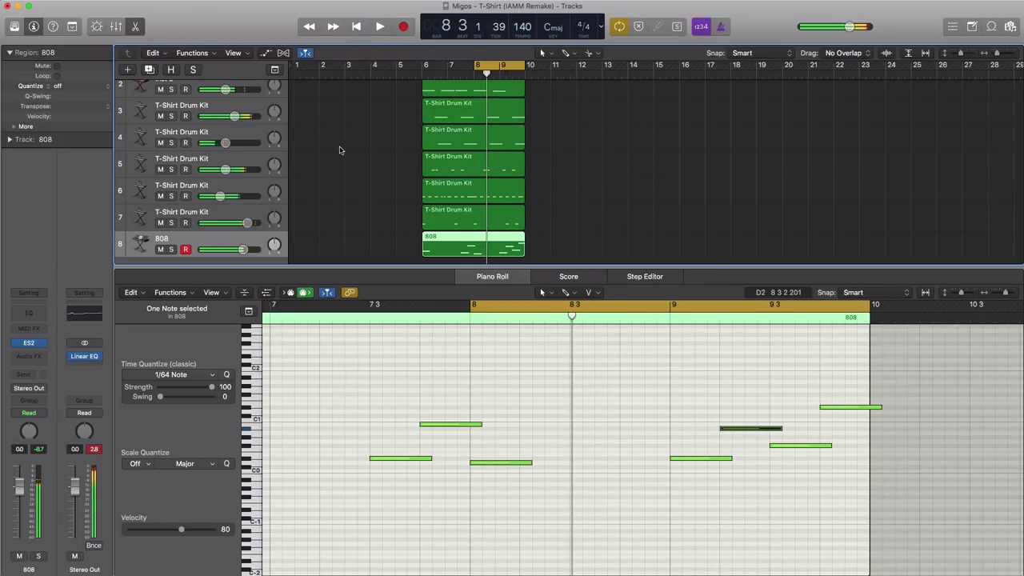
pyautogui.moveTo(426, 72); pyautogui.dragTo(525, 71)
# Hide the Piano Roll to show all eight tracks, then solo the 808 track and play it back.
pyautogui.press('super+Up')
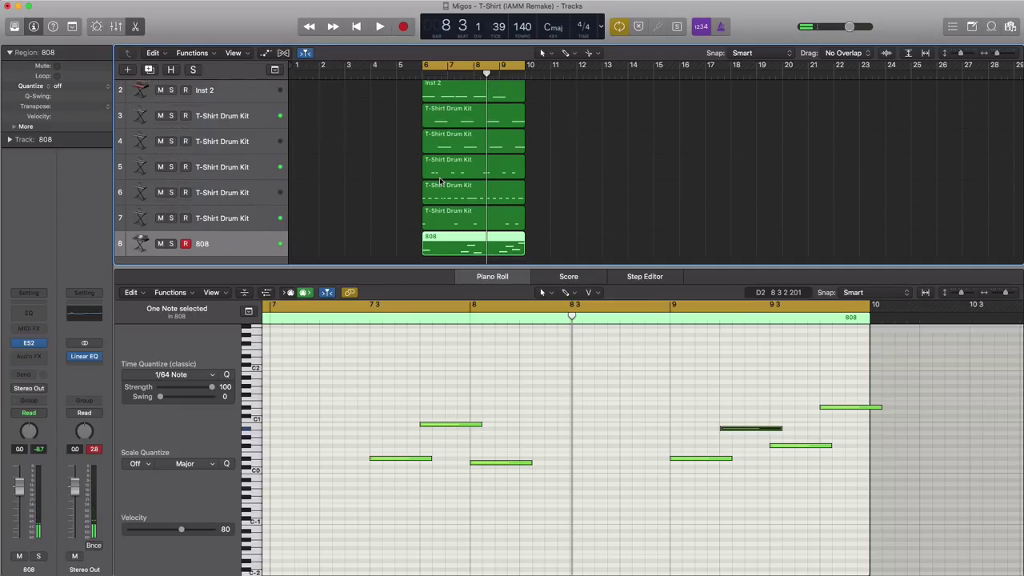
pyautogui.press('super+Down')
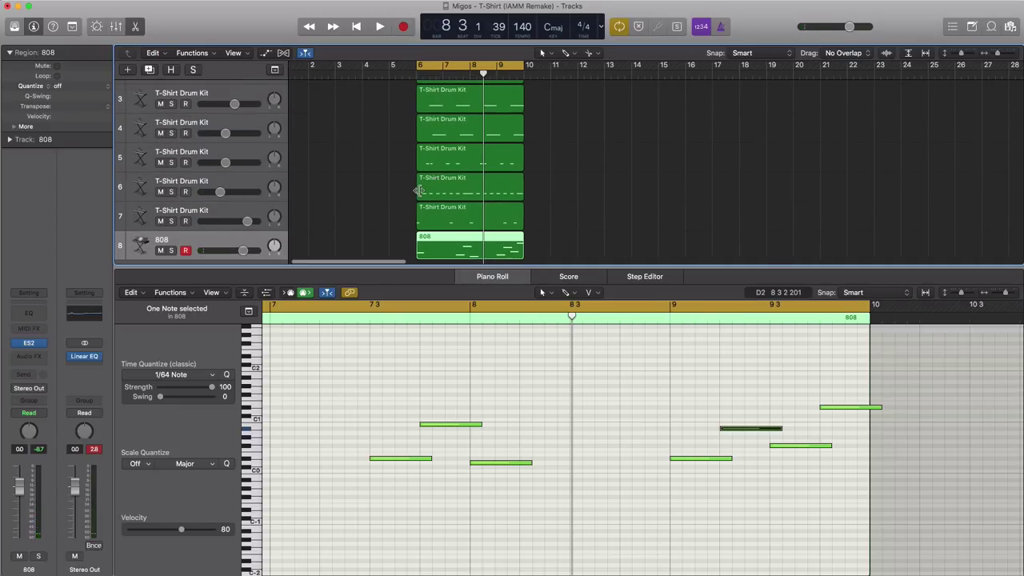
pyautogui.press('x')
pyautogui.press('x')
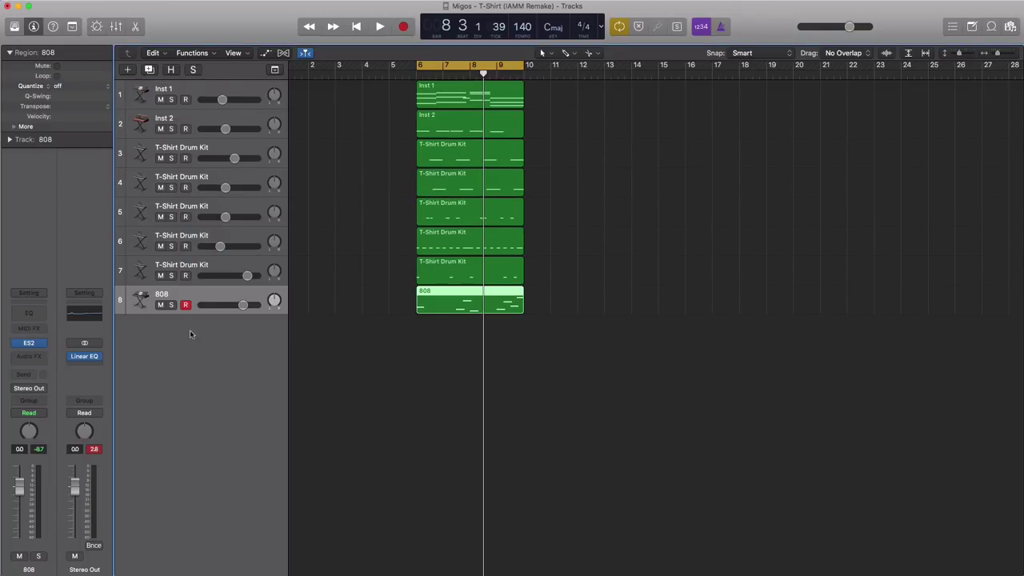
pyautogui.click(170, 305)
pyautogui.press('space')
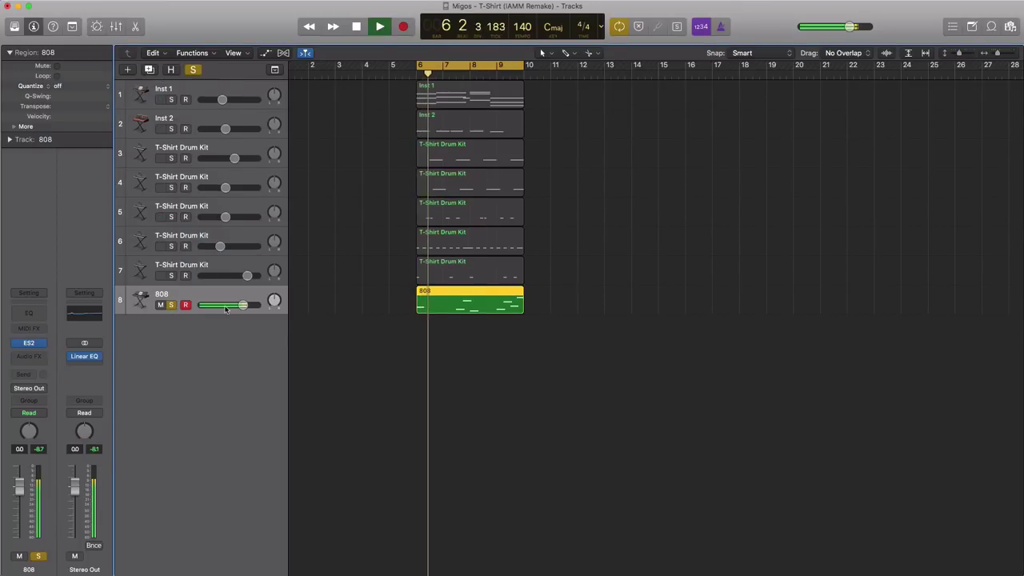
# Open the 808 track's ES2 synth and raise its filter Drive while auditioning the soloed bass line.
pyautogui.click(29, 342)
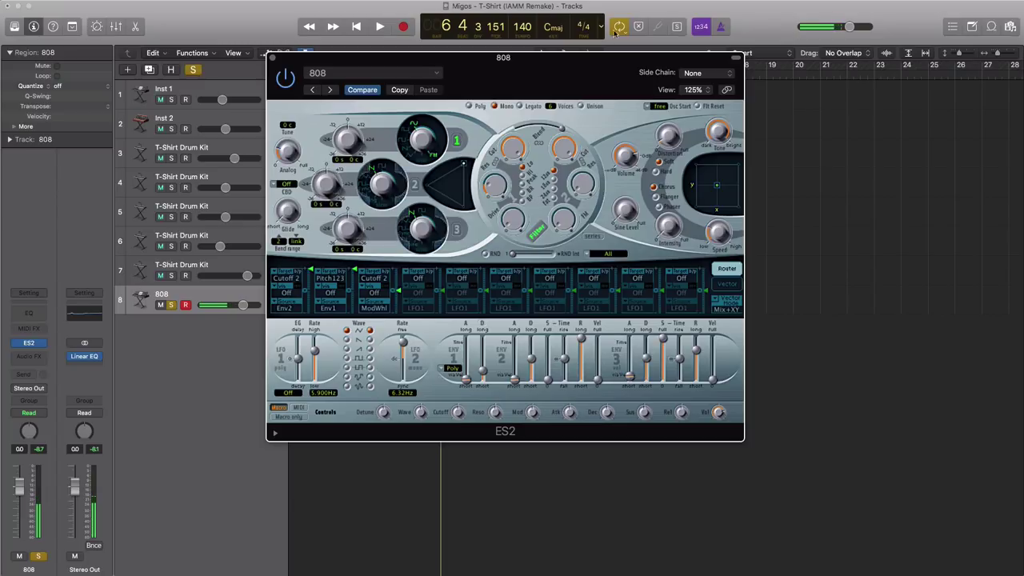
pyautogui.moveTo(552, 80); pyautogui.dragTo(537, 110)
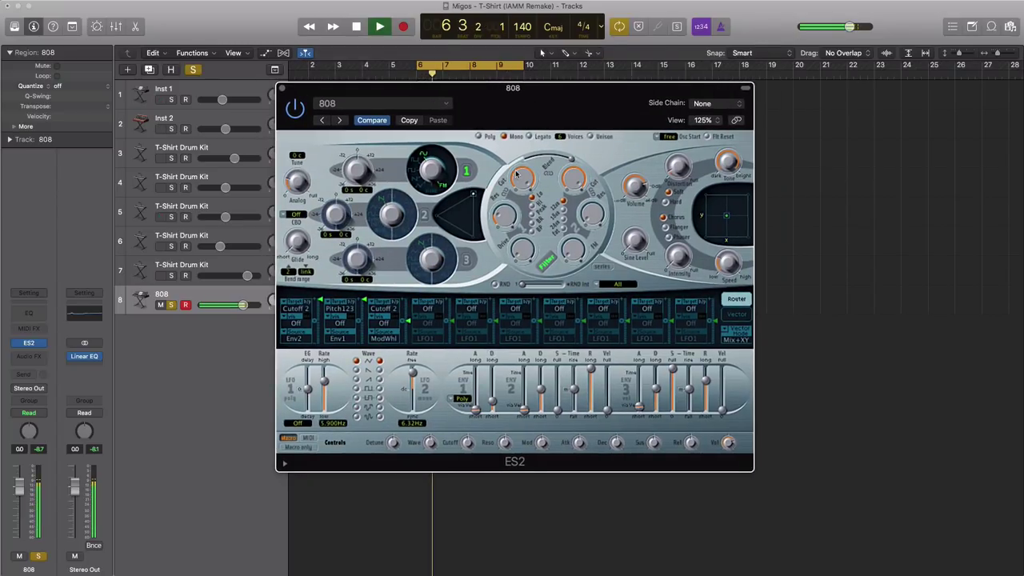
pyautogui.press('space')
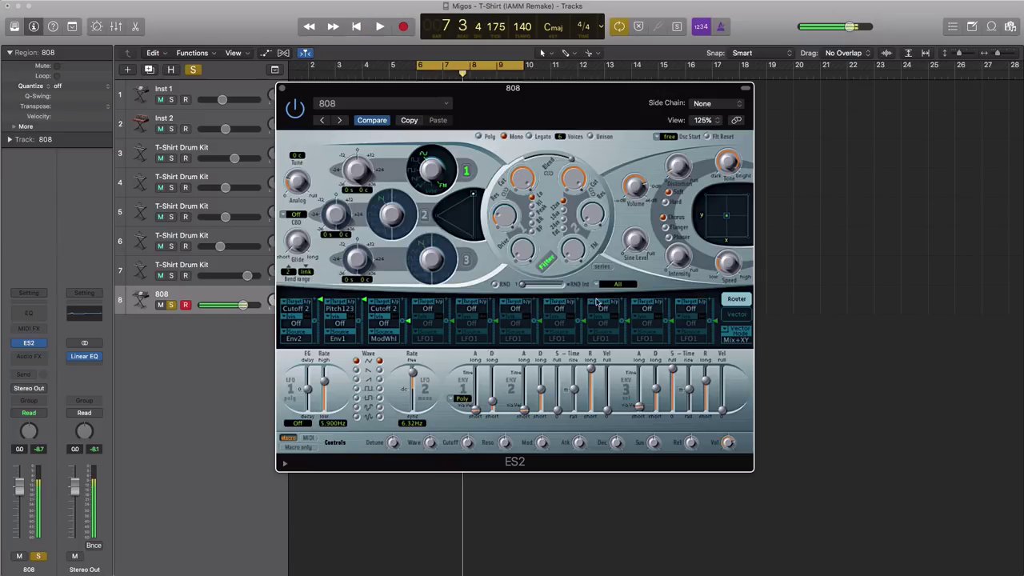
pyautogui.press('space')
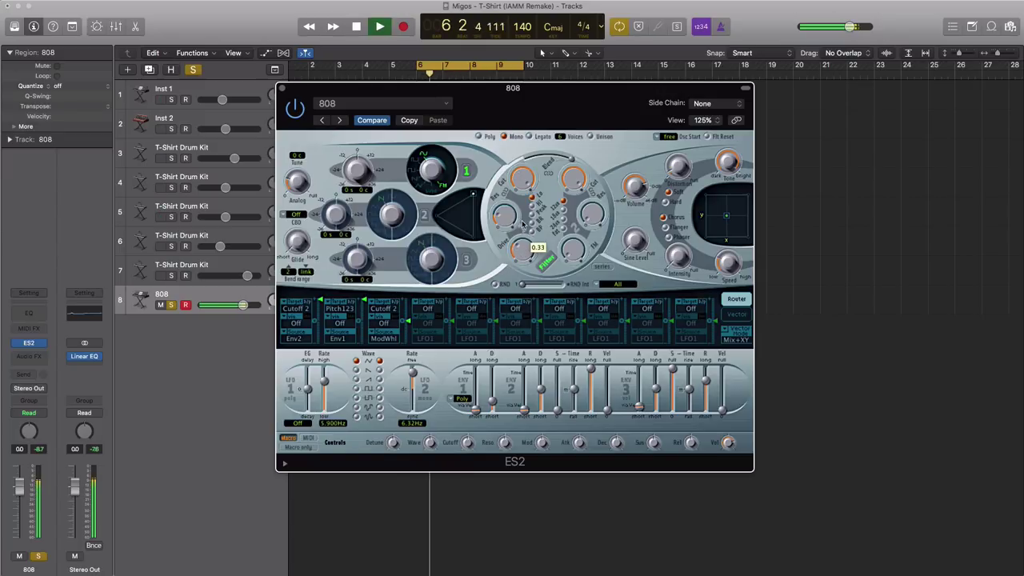
pyautogui.moveTo(523, 223); pyautogui.dragTo(528, 211)
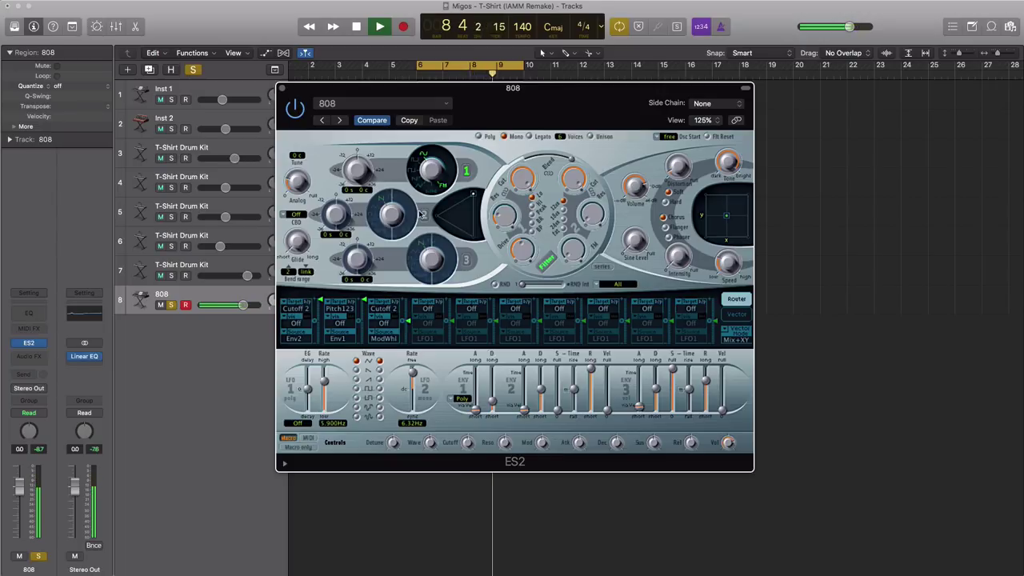
pyautogui.press('space')
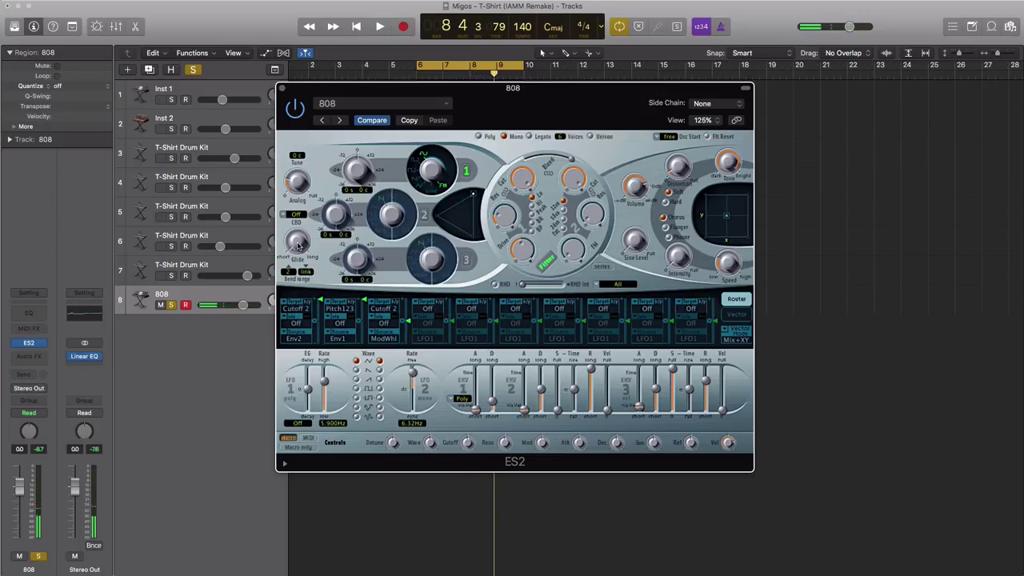
# Try adjusting the ES2 Glide amount while the soloed 808 line plays.
pyautogui.press('space')
pyautogui.moveTo(295, 234); pyautogui.dragTo(294, 234)
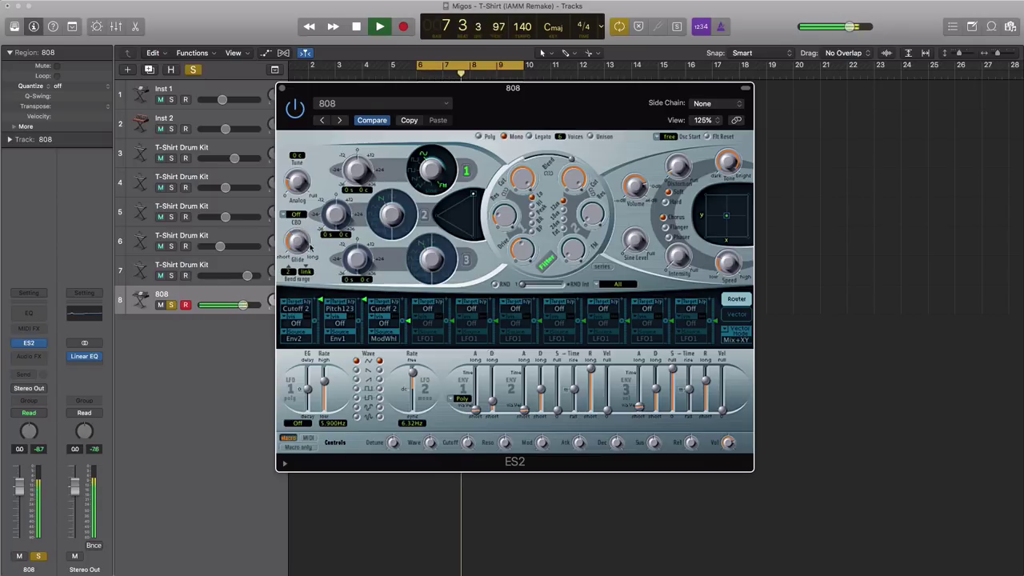
pyautogui.press('space')
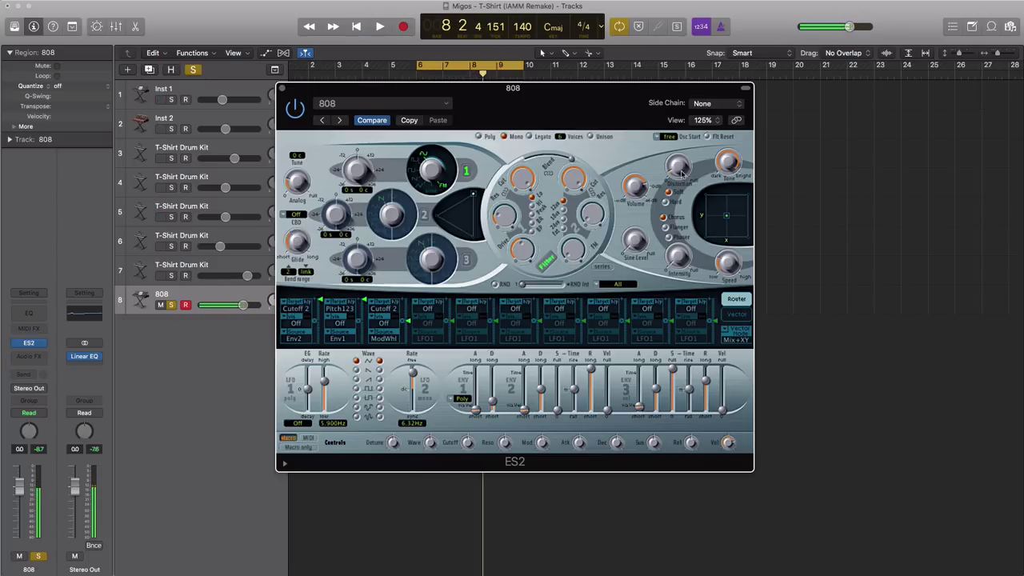
# Set the ES2 ENV 3 attack to 470 ms and lengthen its decay while auditioning the 808.
pyautogui.press('space')
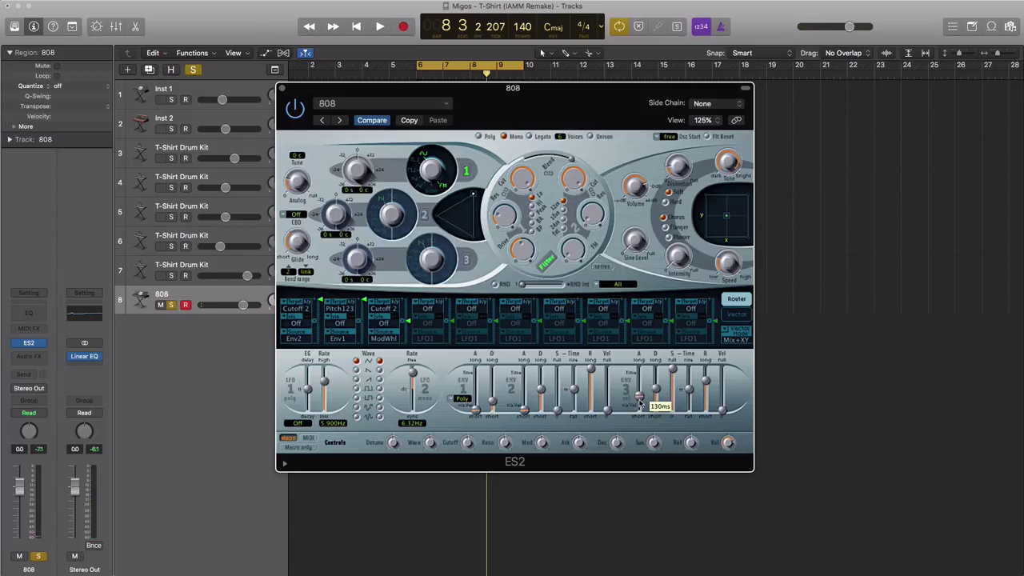
pyautogui.press('space')
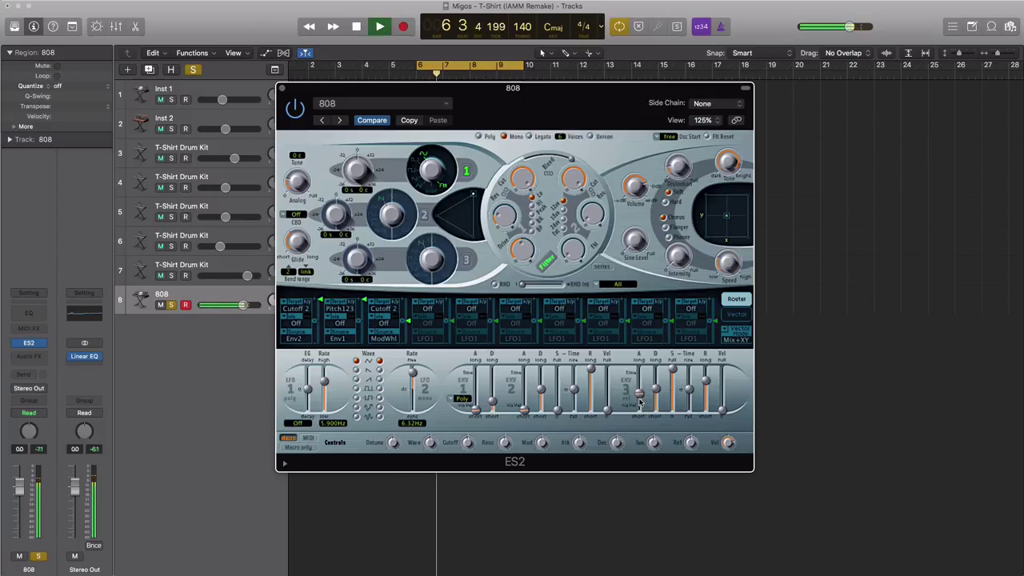
pyautogui.press('space')
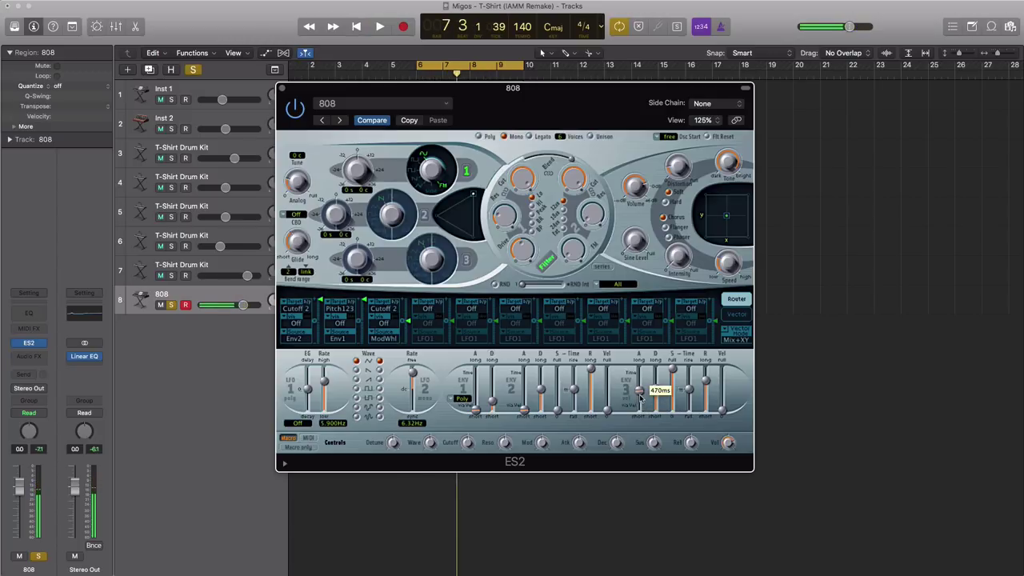
pyautogui.press('space')
pyautogui.moveTo(657, 390); pyautogui.dragTo(656, 384)
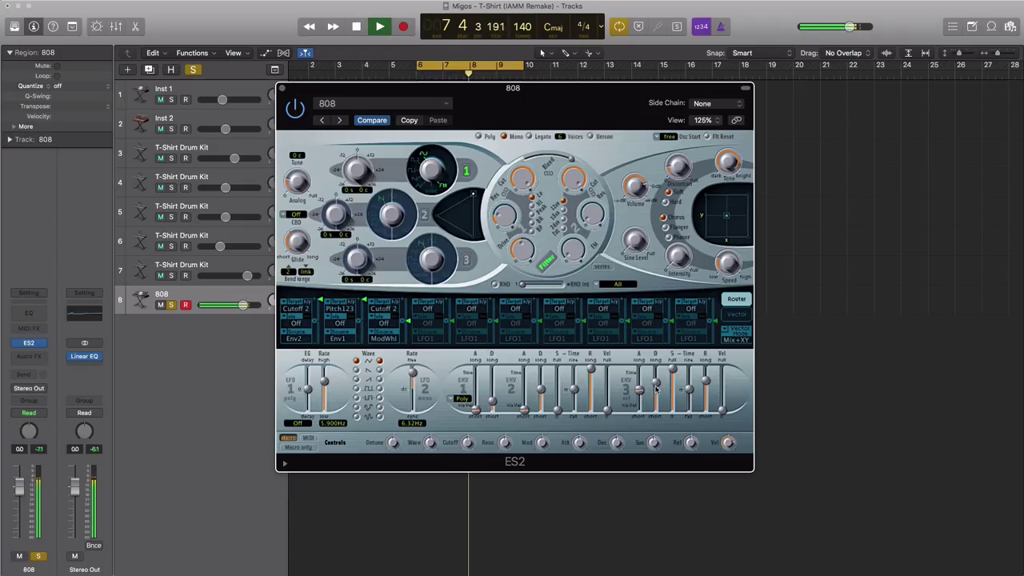
# Drop the ENV 3 sustain to its minimum and shorten its release, auditioning the 808 after each change.
pyautogui.press('space')
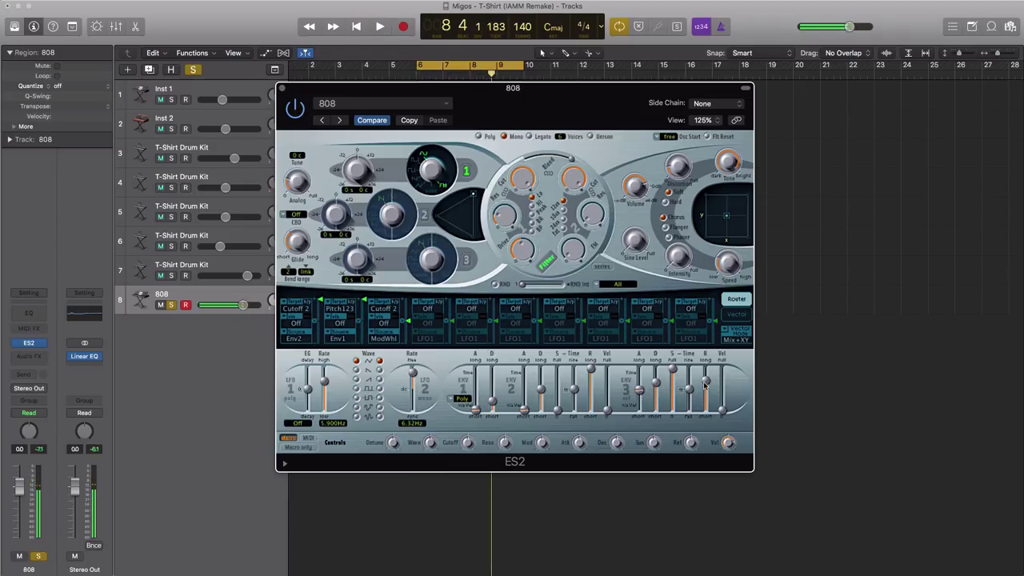
pyautogui.press('space')
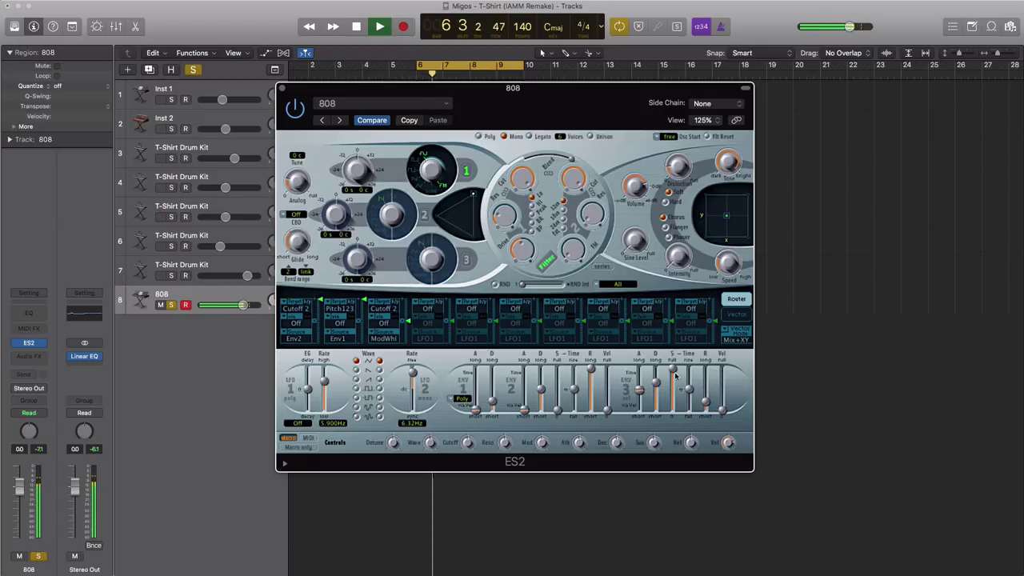
pyautogui.press('space')
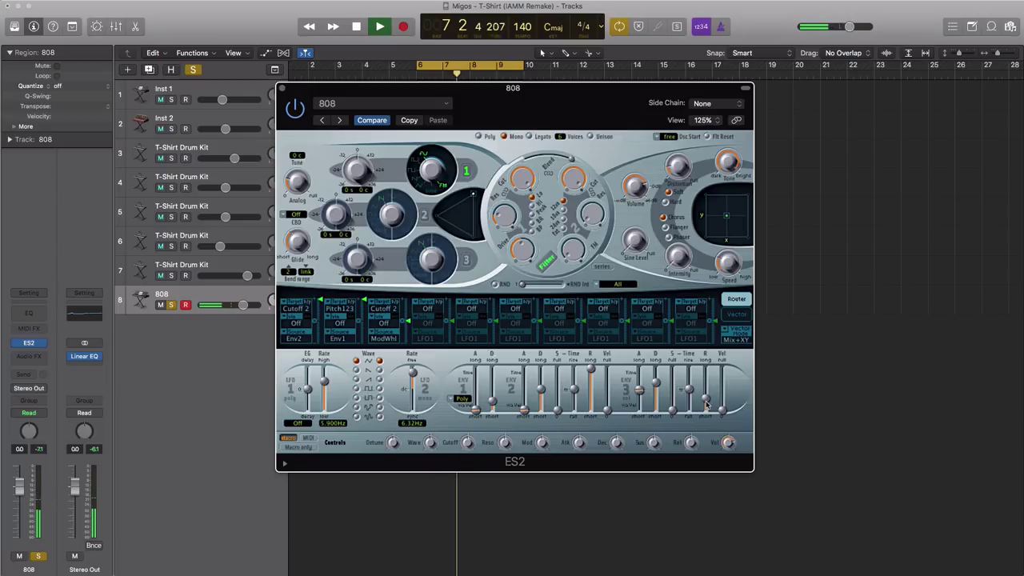
pyautogui.press('space')
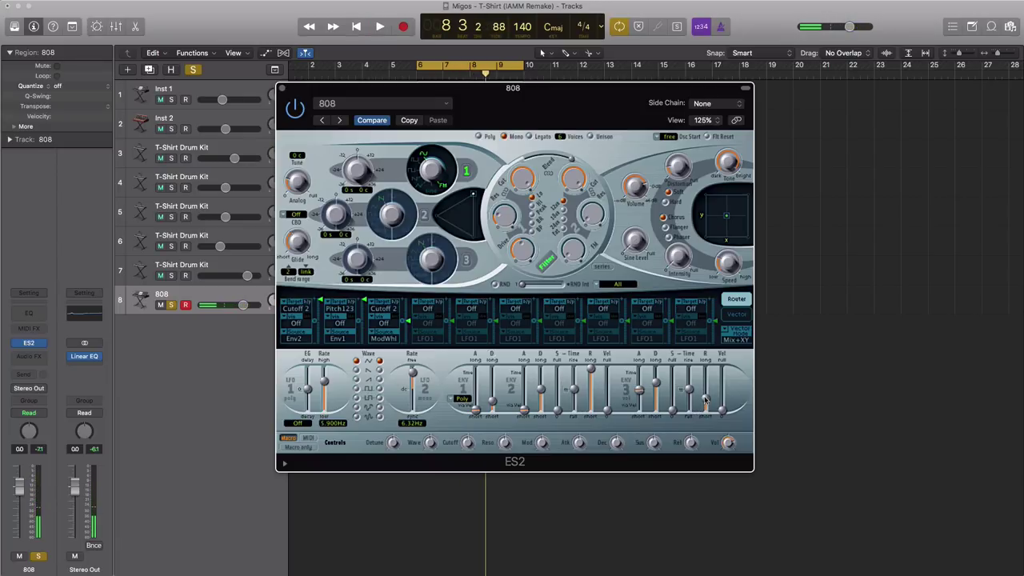
pyautogui.press('space')
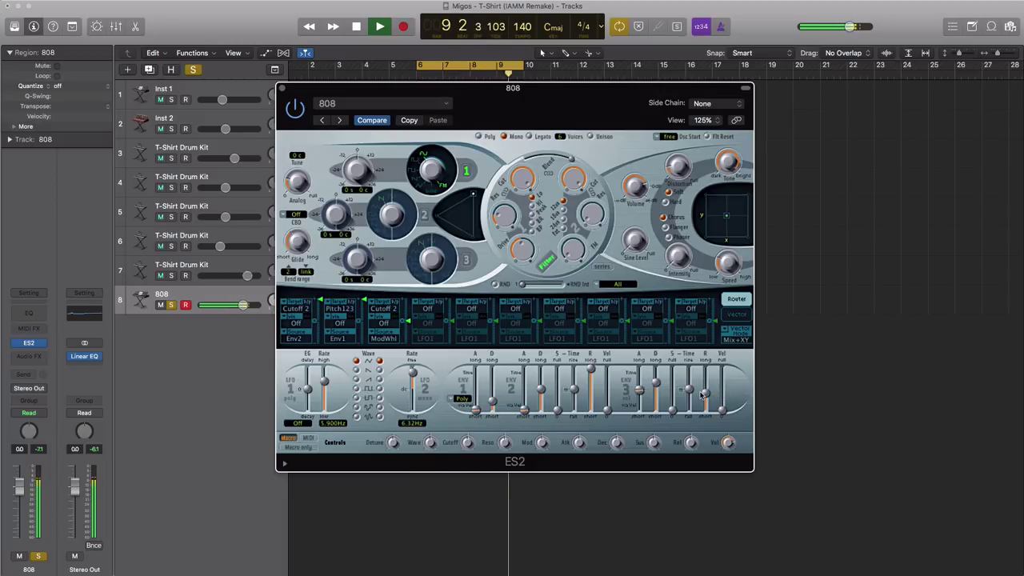
pyautogui.press('space')
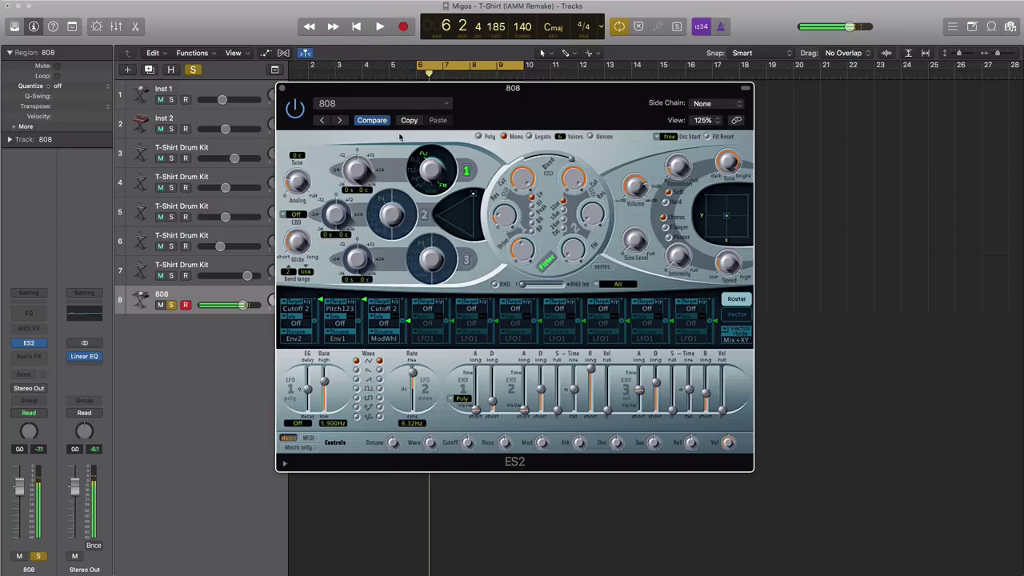
# Close ES2, solo the other seven tracks too, and lower the 808 volume to -5.7 dB during playback.
pyautogui.click(281, 89)
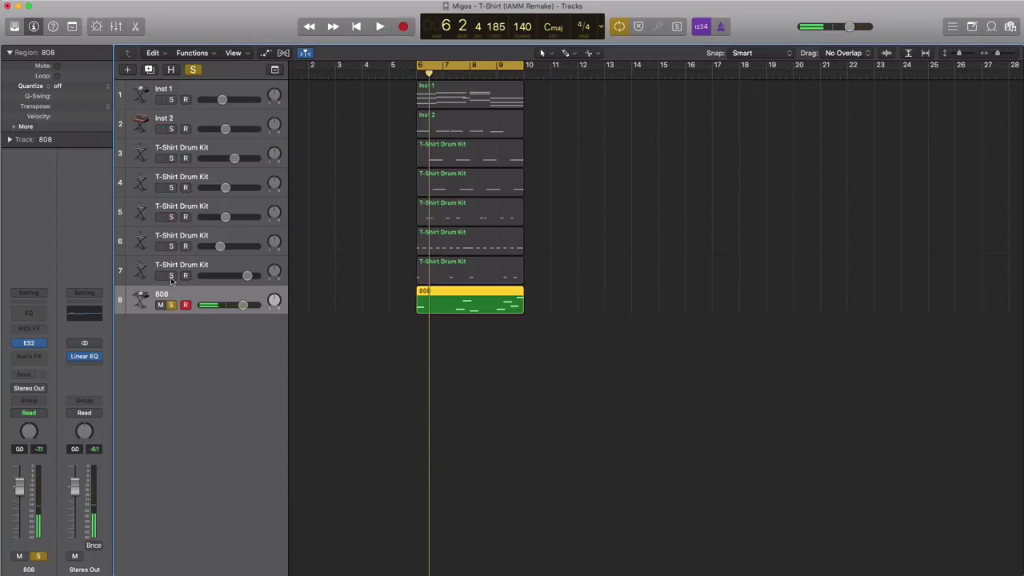
pyautogui.moveTo(171, 276); pyautogui.dragTo(170, 107)
pyautogui.press('space')
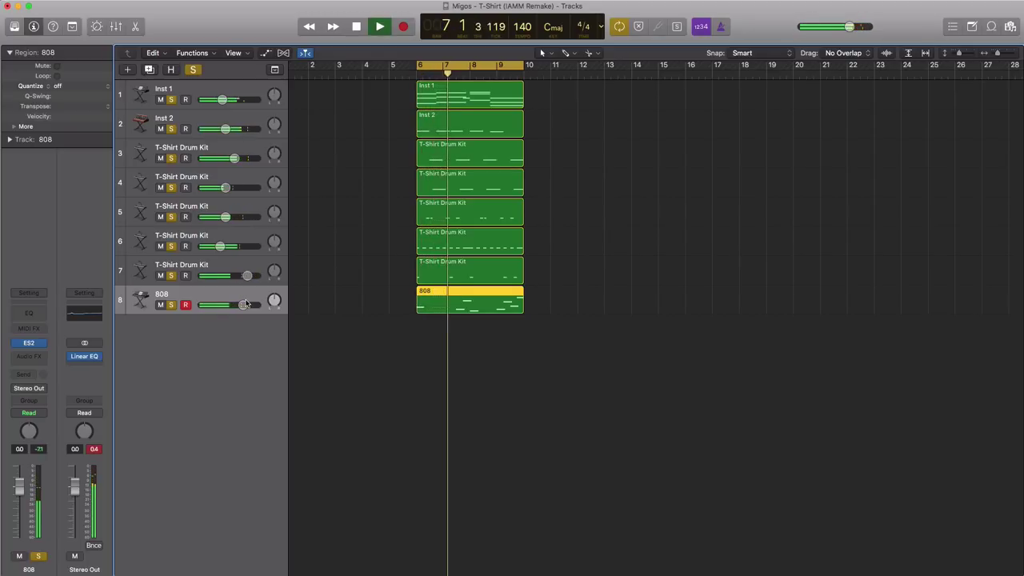
pyautogui.moveTo(245, 304); pyautogui.dragTo(231, 305)
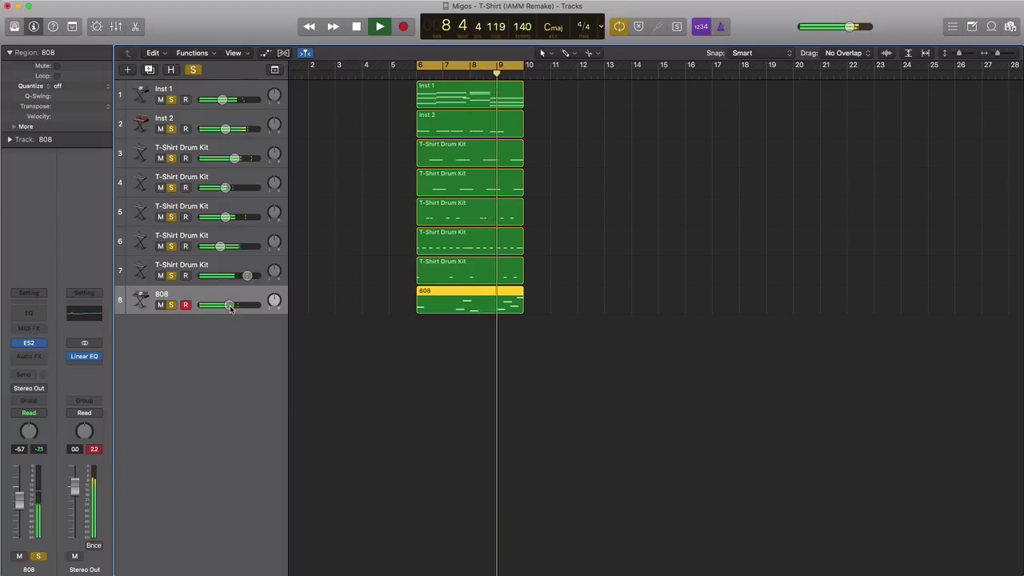
pyautogui.press('space')
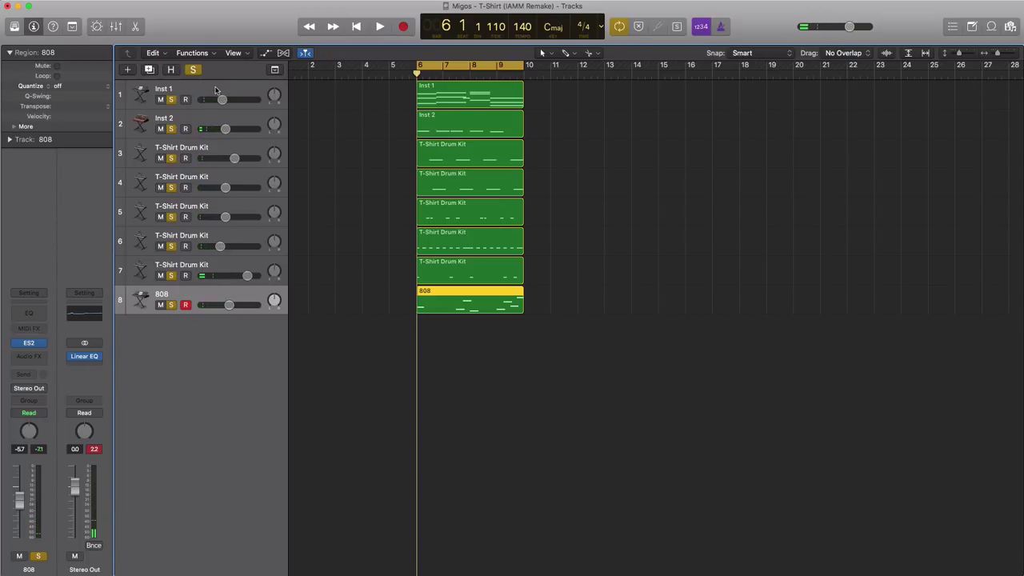
# Add a software instrument track below Inst 1, copy the Inst 1 region onto it, and clear all solos.
pyautogui.click(433, 88)
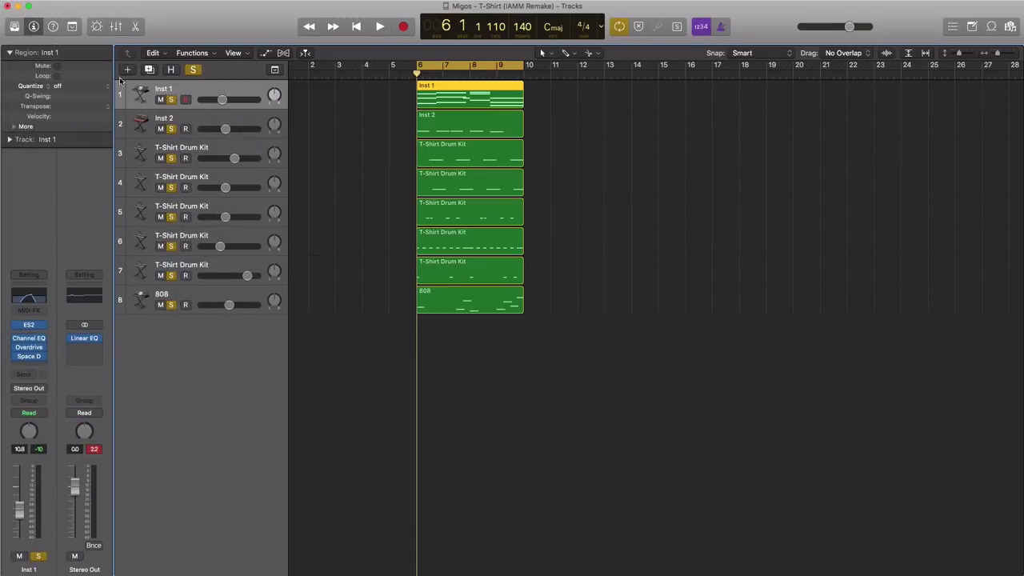
pyautogui.click(127, 70)
pyautogui.press('Return')
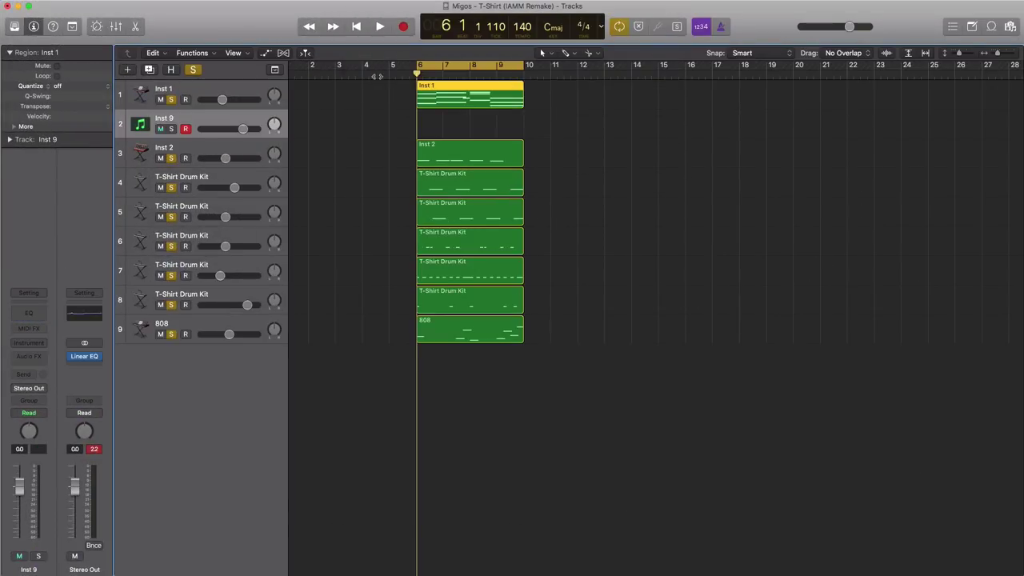
pyautogui.moveTo(476, 101); pyautogui.dragTo(444, 126)
pyautogui.click(171, 129)
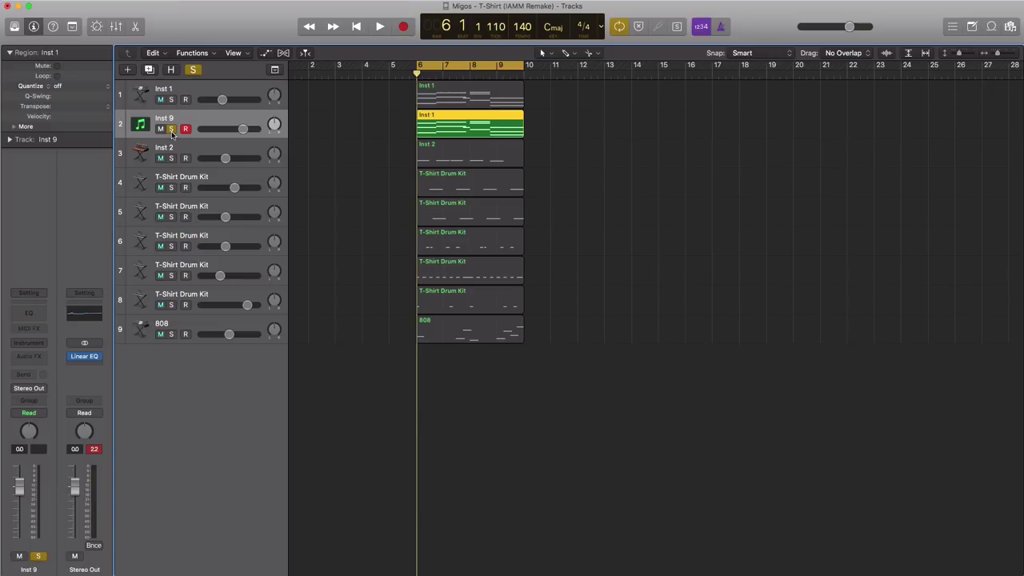
pyautogui.click(170, 129)
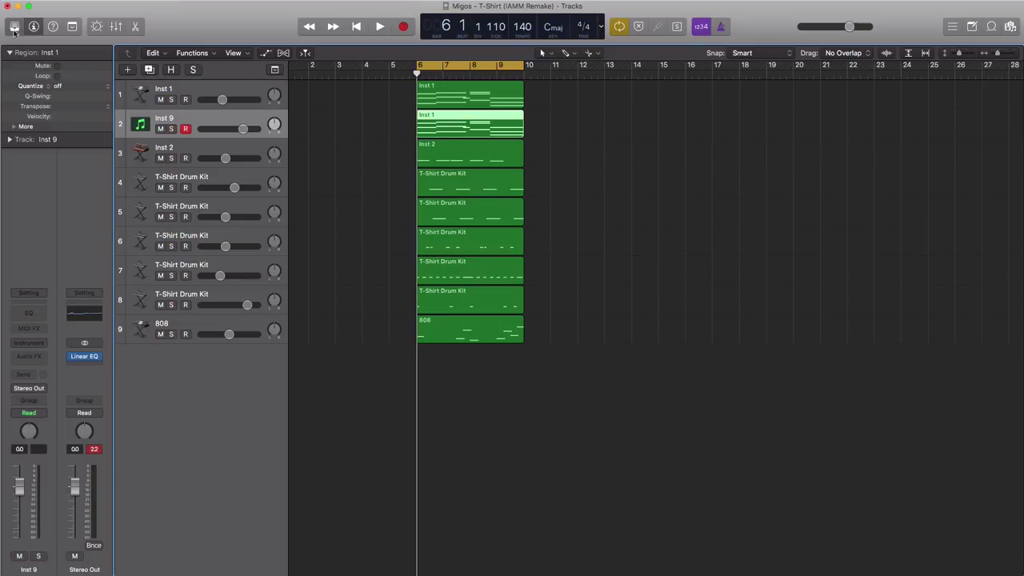
# Open the Library, search it for "mellot" and "mello", and clear the search.
pyautogui.press('y')
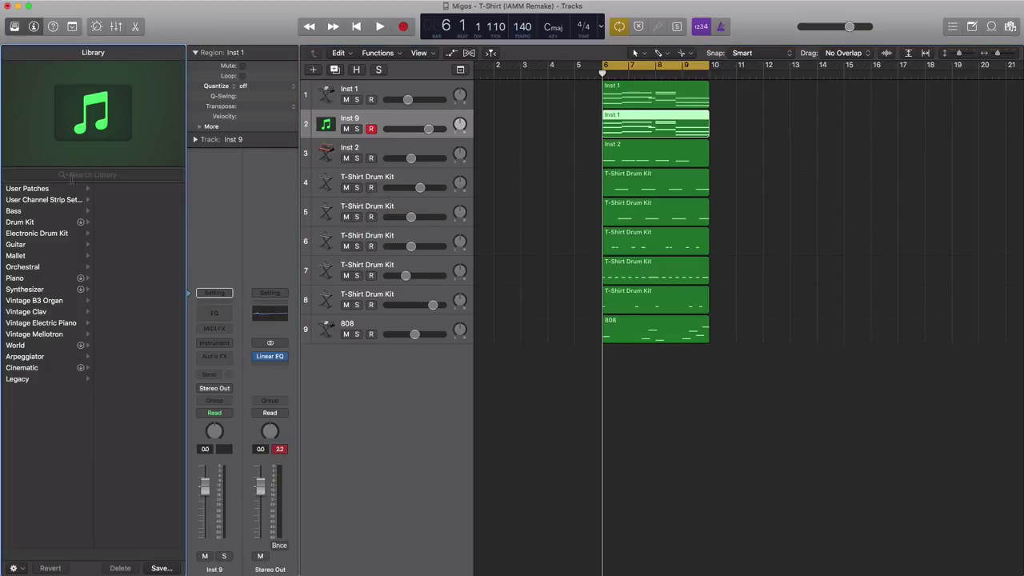
pyautogui.click(70, 176)
pyautogui.write('mellot')
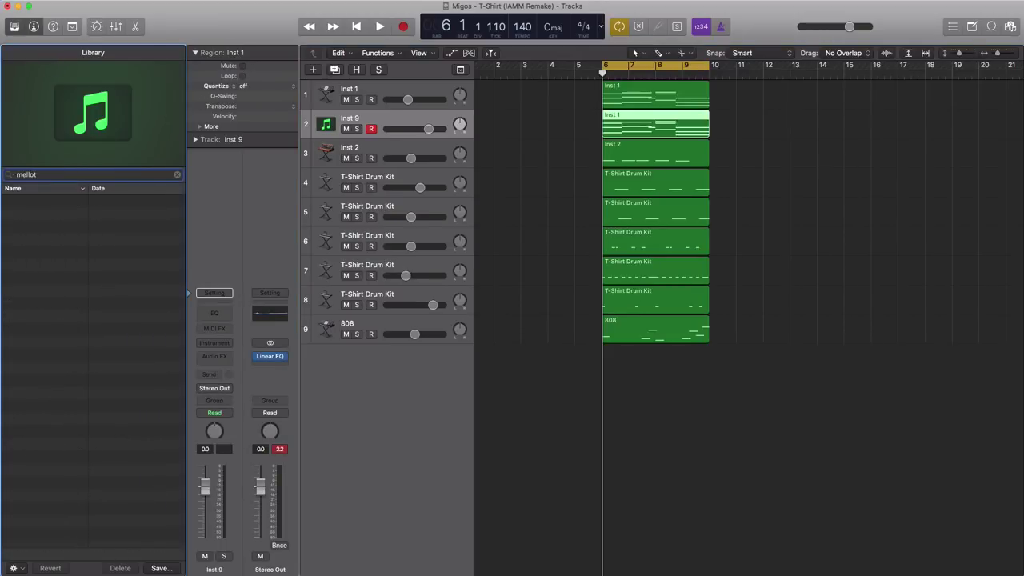
pyautogui.press('BackSpace')
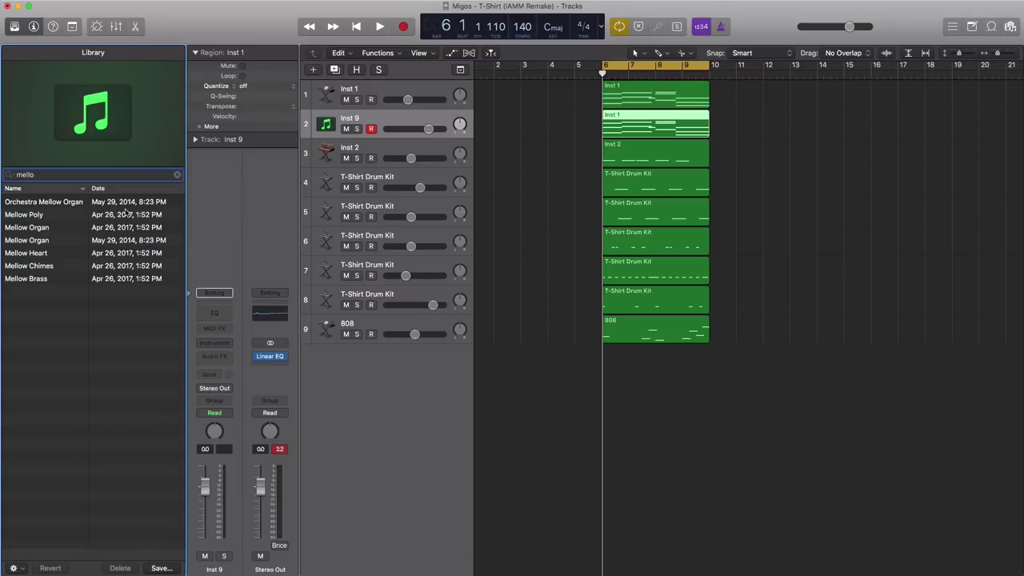
pyautogui.click(177, 175)
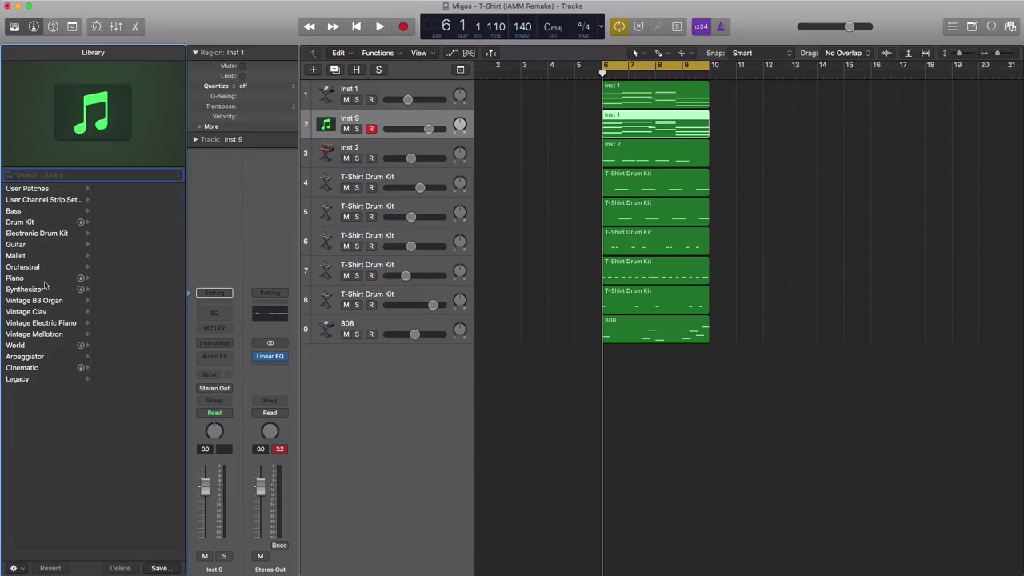
# Load the Vintage Mellotron Brass patch on the new track and play it with the full beat.
pyautogui.click(46, 335)
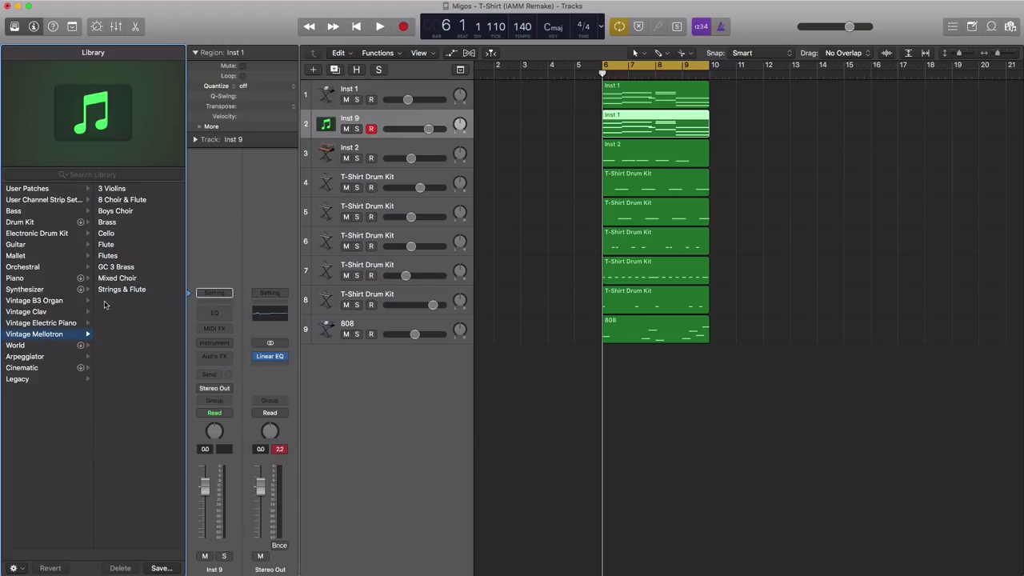
pyautogui.click(130, 224)
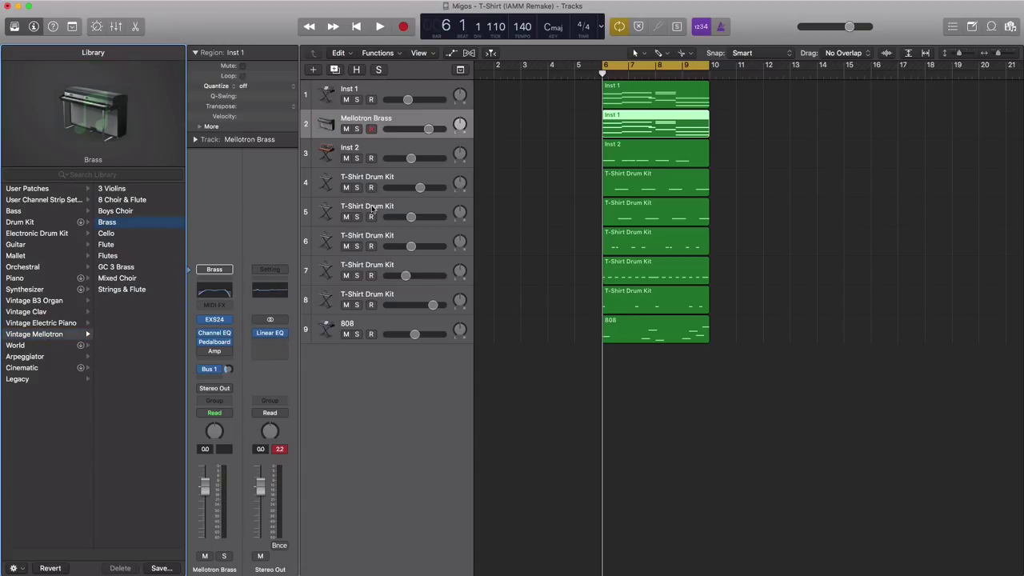
pyautogui.press('space')
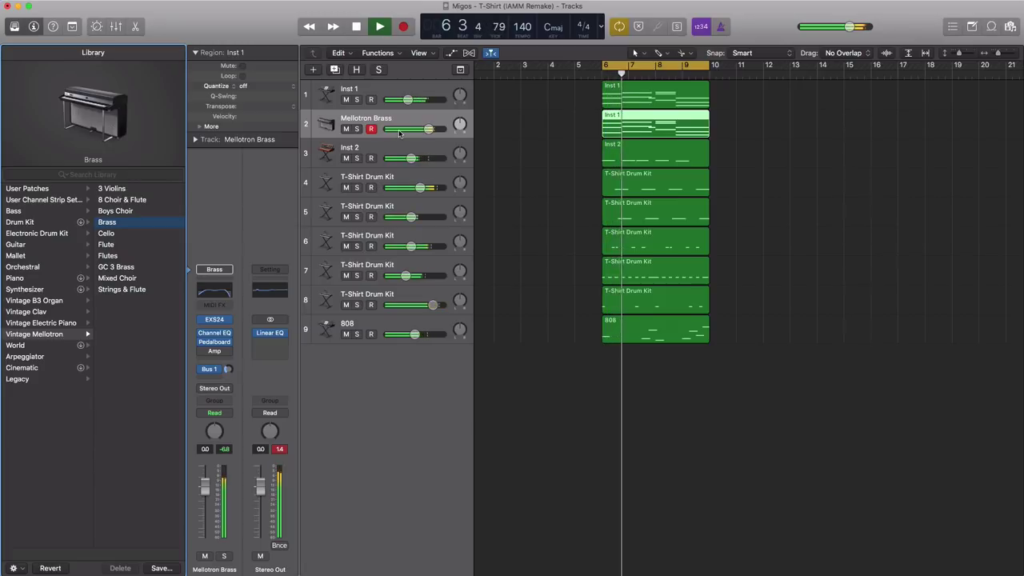
# Solo the Mellotron Brass track, open its EXS24 sampler, and raise the ENV 2 attack while it plays.
pyautogui.click(357, 129)
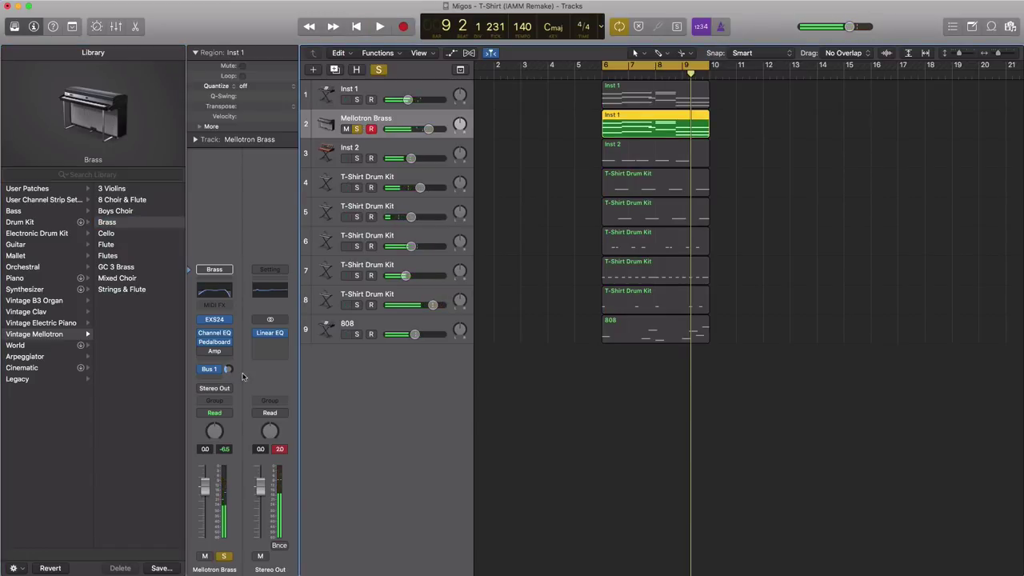
pyautogui.click(218, 321)
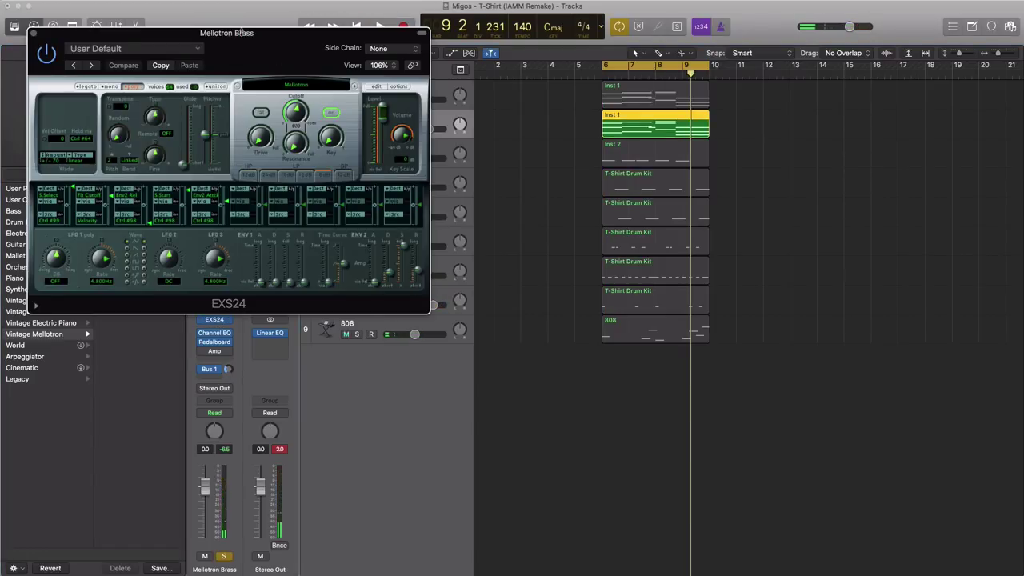
pyautogui.moveTo(240, 32); pyautogui.dragTo(485, 101)
pyautogui.press('space')
pyautogui.moveTo(620, 355); pyautogui.dragTo(623, 325)
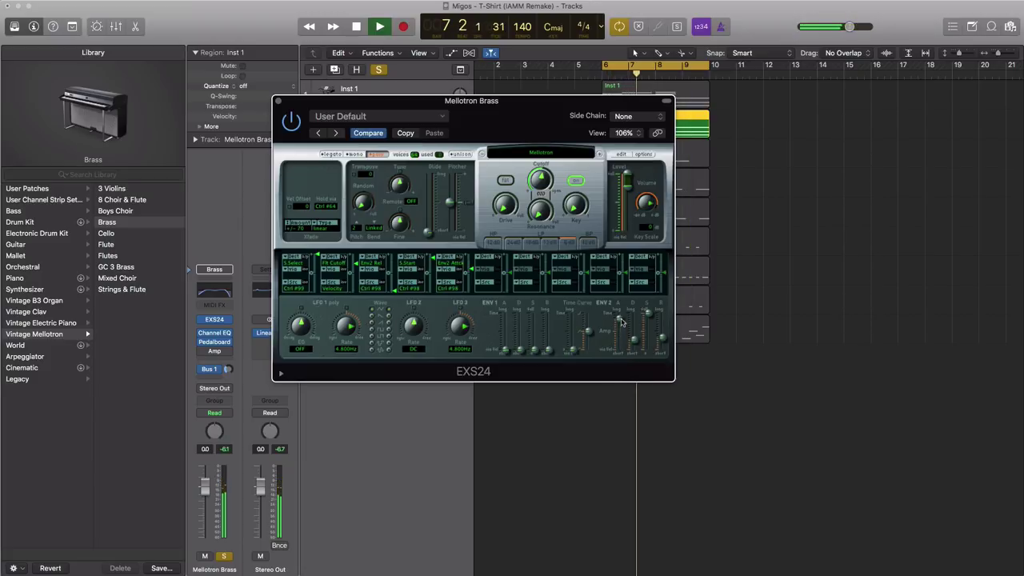
# Solo Inst 1 too, lower the Mellotron Brass volume to -5.6 dB, and close EXS24 with playback stopped.
pyautogui.moveTo(608, 101); pyautogui.dragTo(674, 172)
pyautogui.click(357, 99)
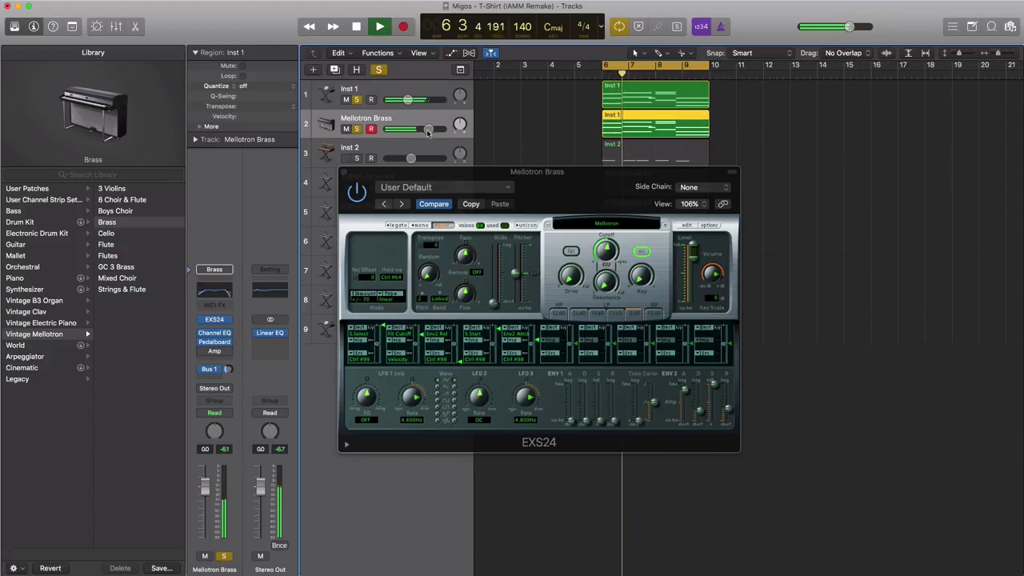
pyautogui.moveTo(217, 488); pyautogui.dragTo(218, 502)
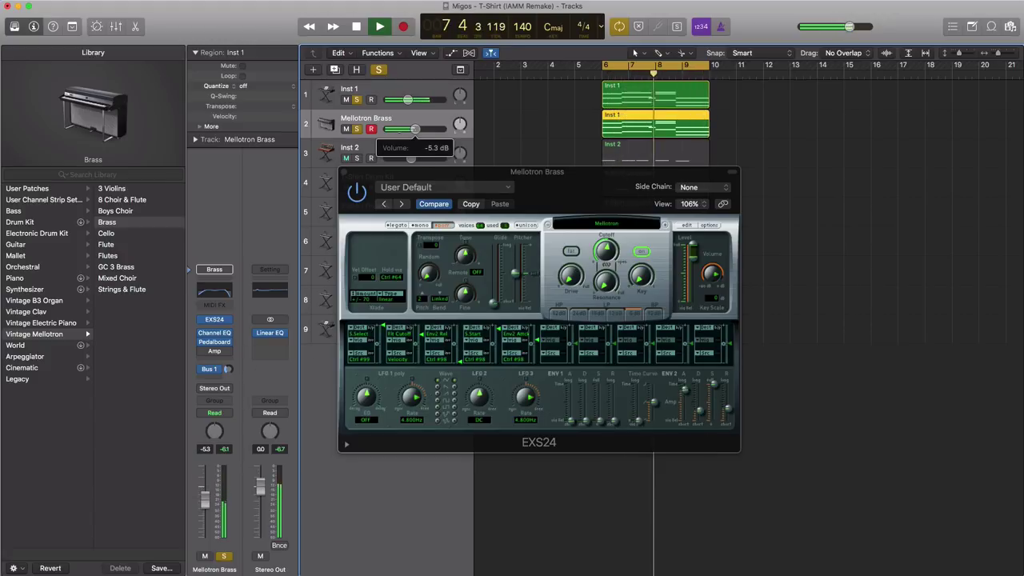
pyautogui.moveTo(415, 129); pyautogui.dragTo(413, 129)
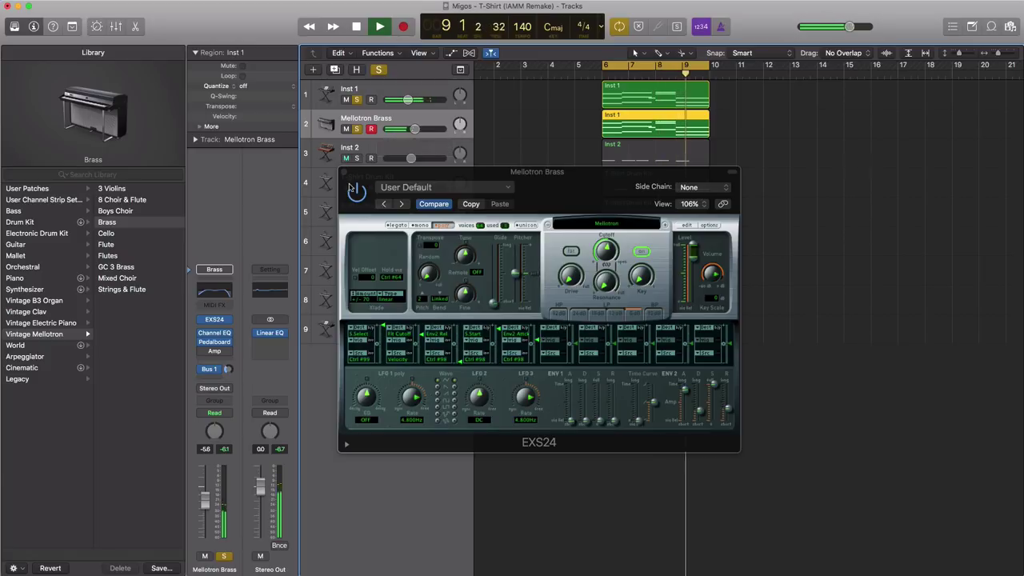
pyautogui.click(344, 172)
pyautogui.press('space')
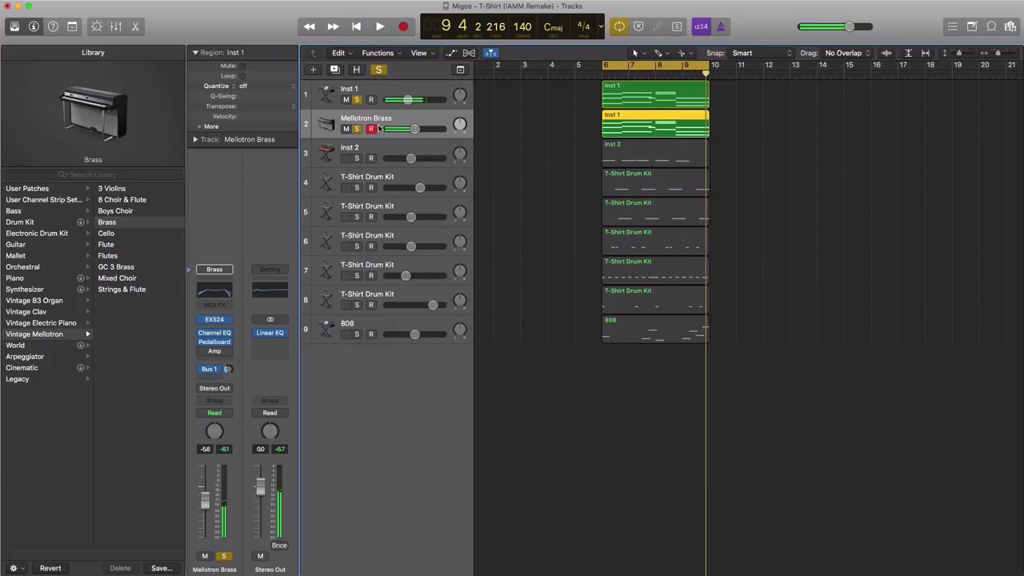
# Show the Smart Controls for Mellotron Brass and listen to it together with Inst 1.
pyautogui.click(96, 27)
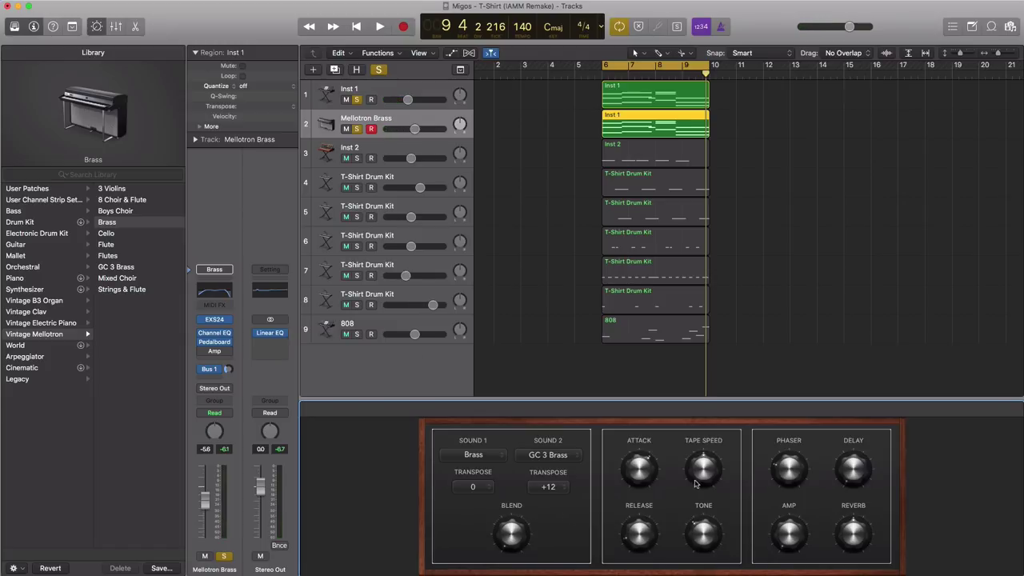
pyautogui.press('space')
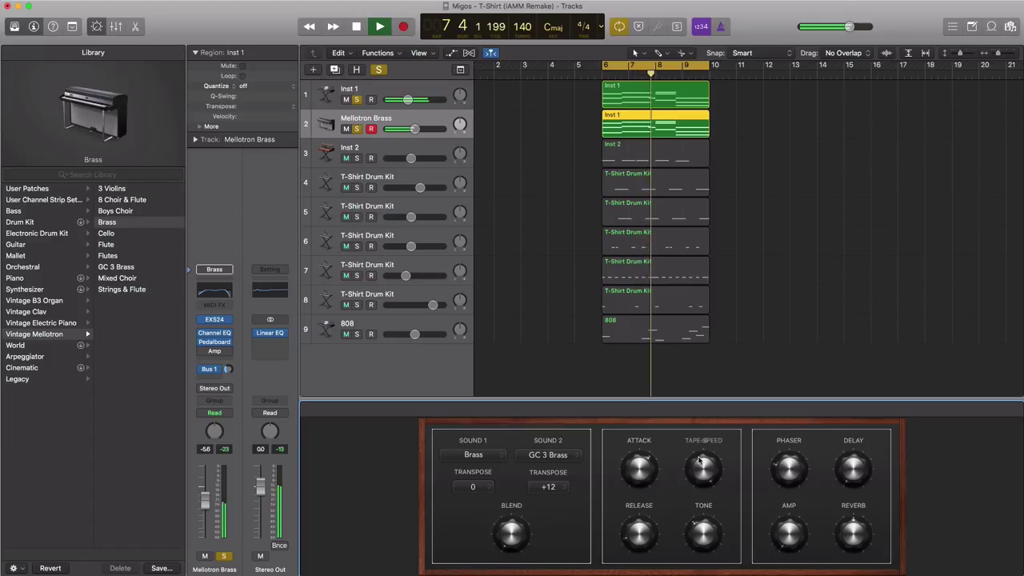
pyautogui.press('space')
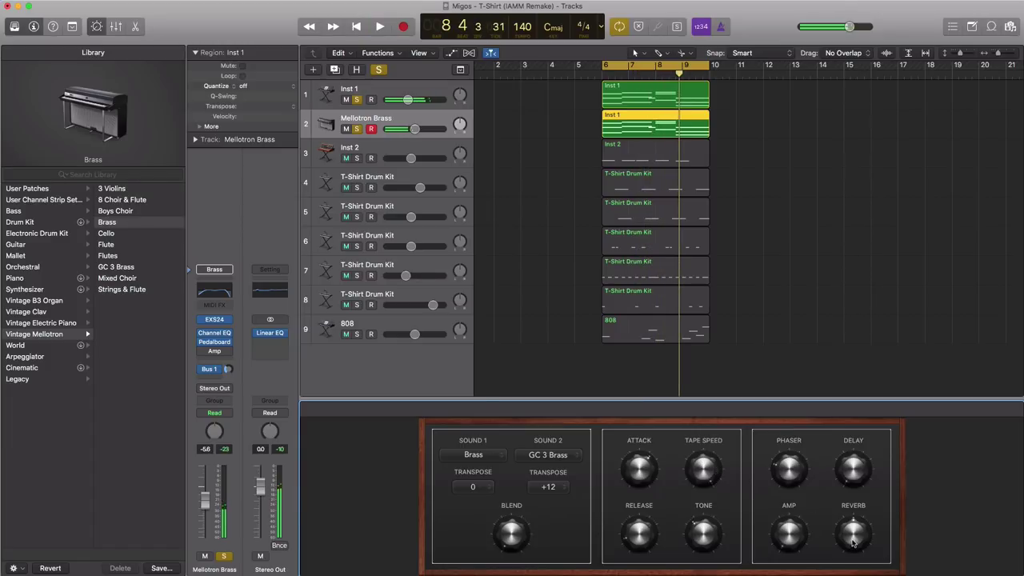
pyautogui.press('space')
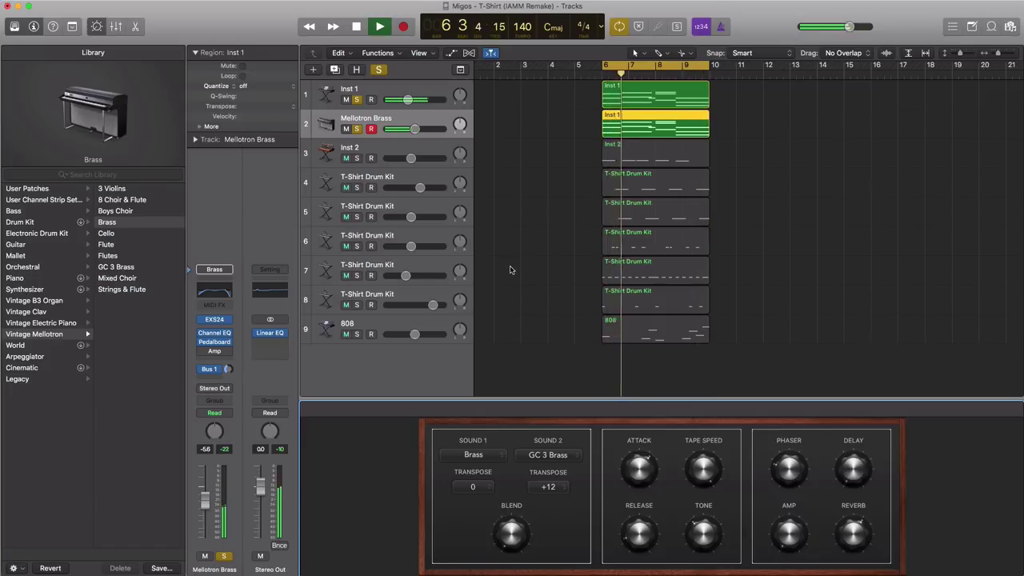
pyautogui.press('space')
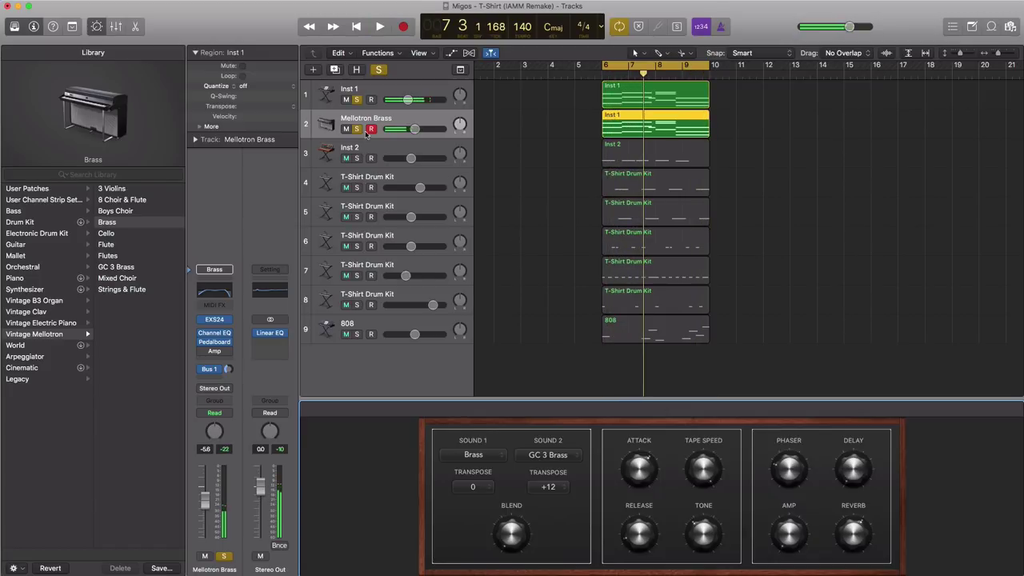
# Clear the solos, hide the Smart Controls, and lower the Mellotron Brass volume to -10.6 dB against the full beat.
pyautogui.click(356, 129)
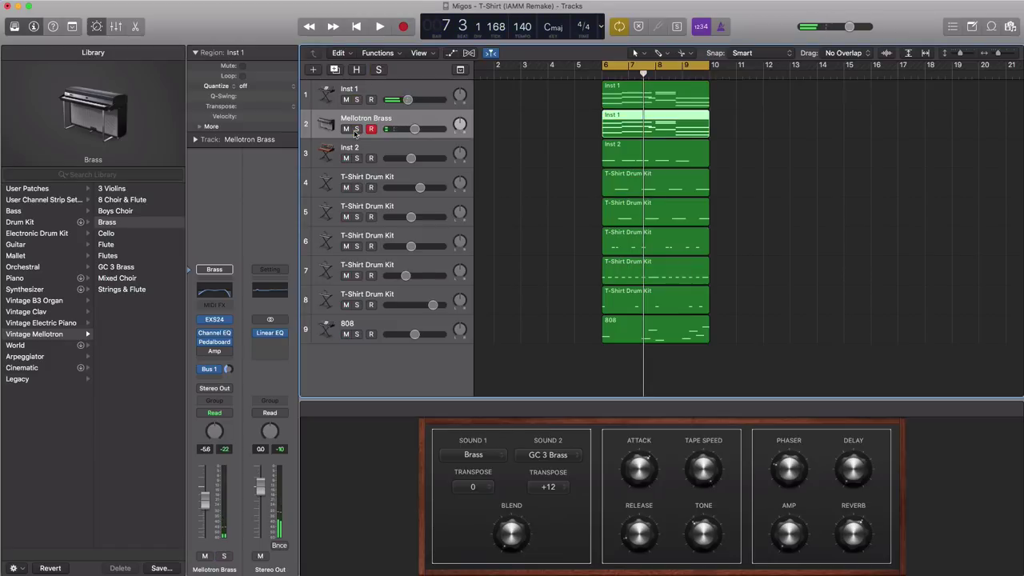
pyautogui.press('space')
pyautogui.moveTo(414, 129); pyautogui.dragTo(407, 130)
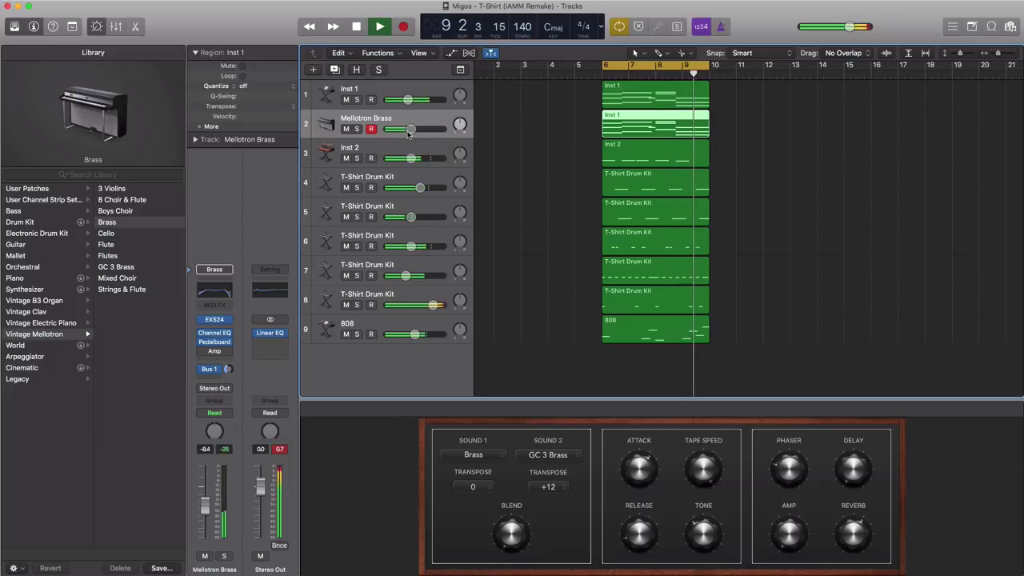
pyautogui.click(96, 26)
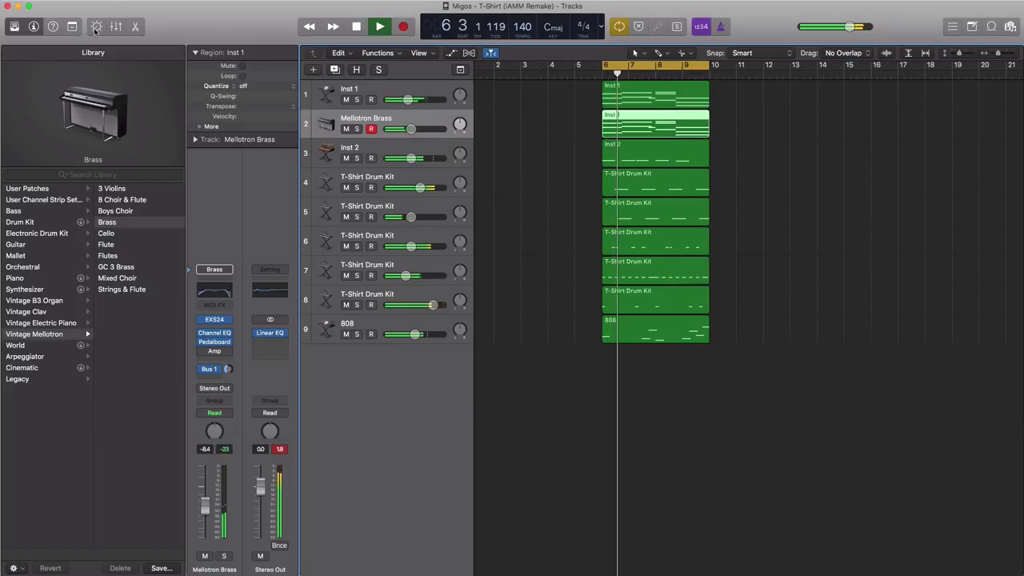
pyautogui.press('space')
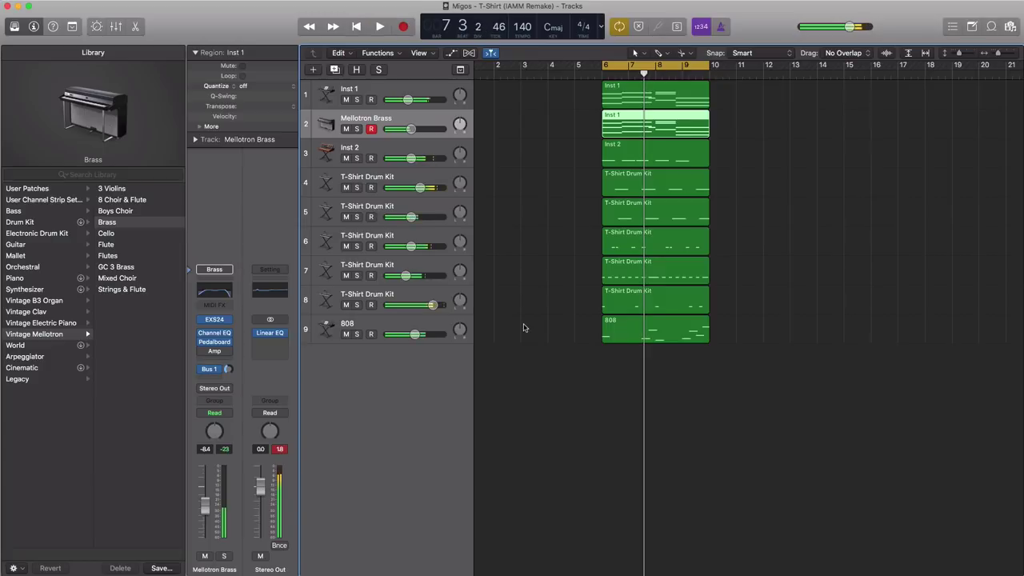
pyautogui.moveTo(409, 131); pyautogui.dragTo(407, 130)
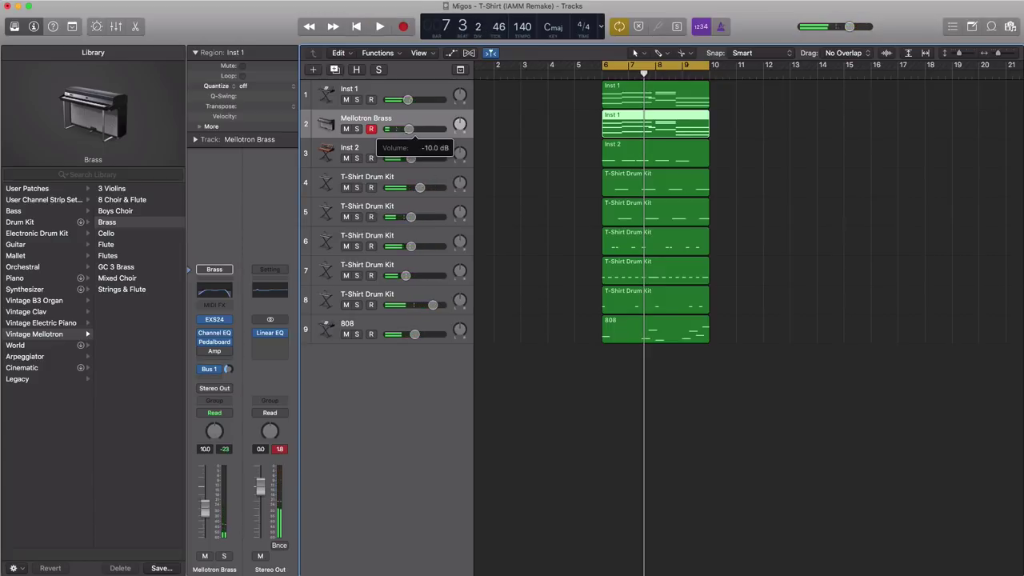
# Move the Inst 1 region and the T-Shirt Drum Kit regions on tracks 4 and 5 to bar 1.
pyautogui.scroll(-3, 637, 317)
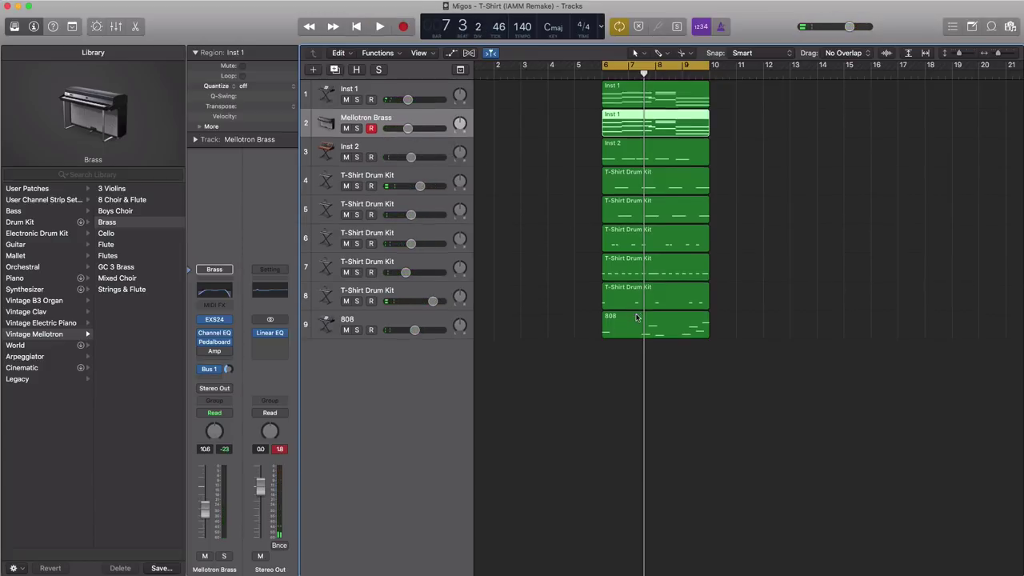
pyautogui.scroll(-4, 637, 318)
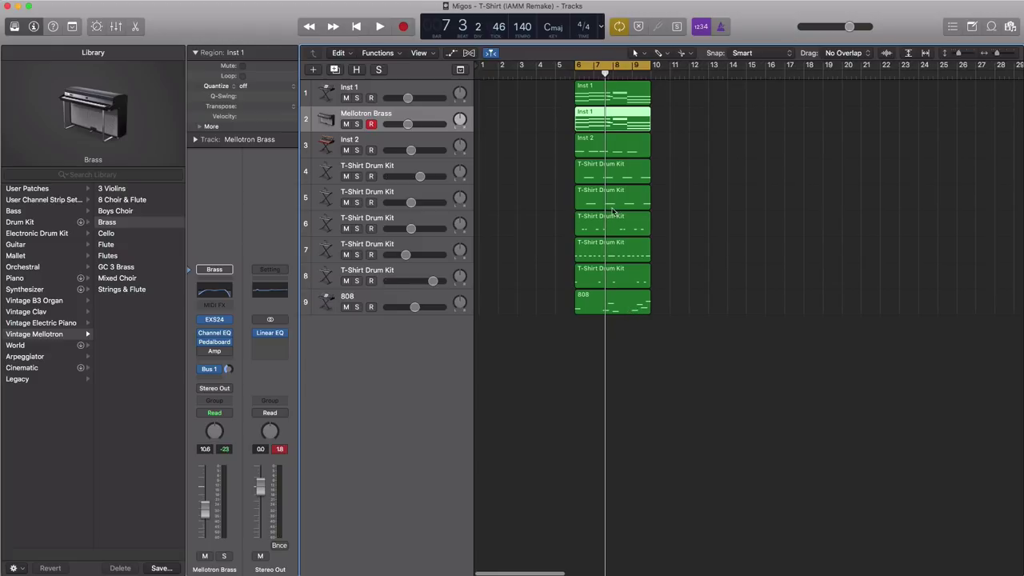
pyautogui.moveTo(612, 96); pyautogui.dragTo(514, 96)
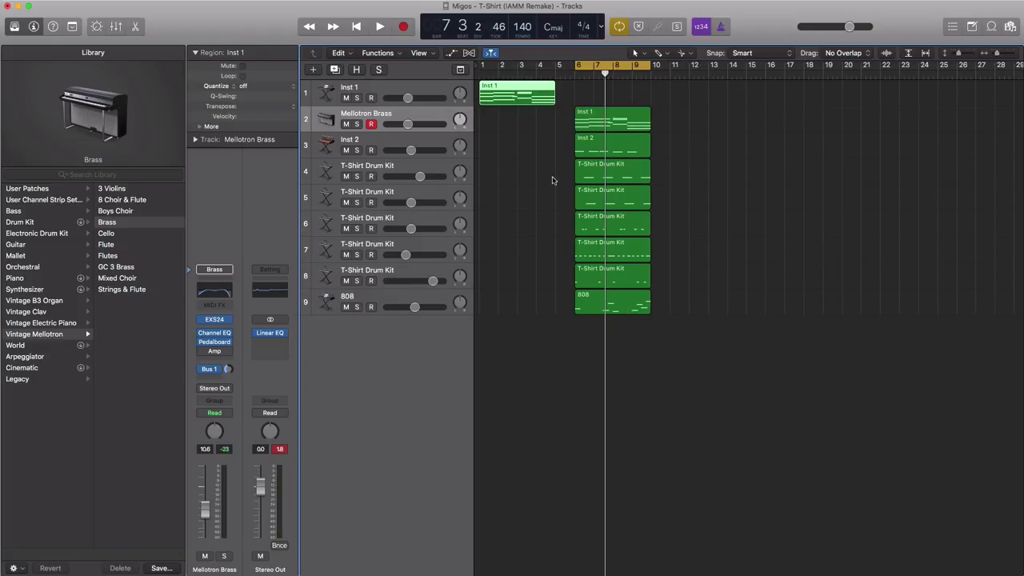
pyautogui.moveTo(551, 178); pyautogui.dragTo(579, 197)
pyautogui.moveTo(587, 199); pyautogui.dragTo(491, 200)
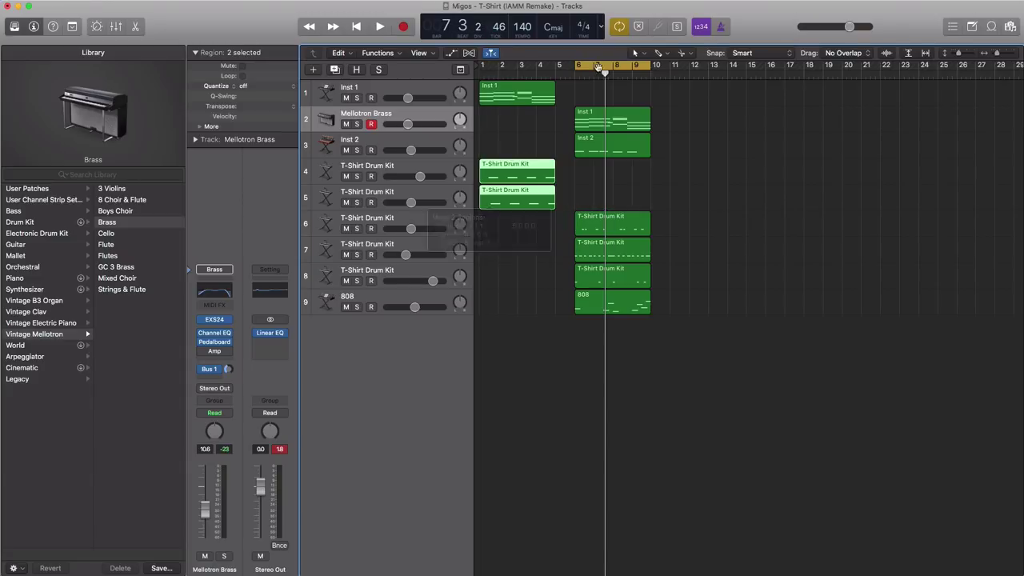
# Turn off the cycle range and play the new intro from the start of the project.
pyautogui.click(594, 65)
pyautogui.press('Return')
pyautogui.press('space')
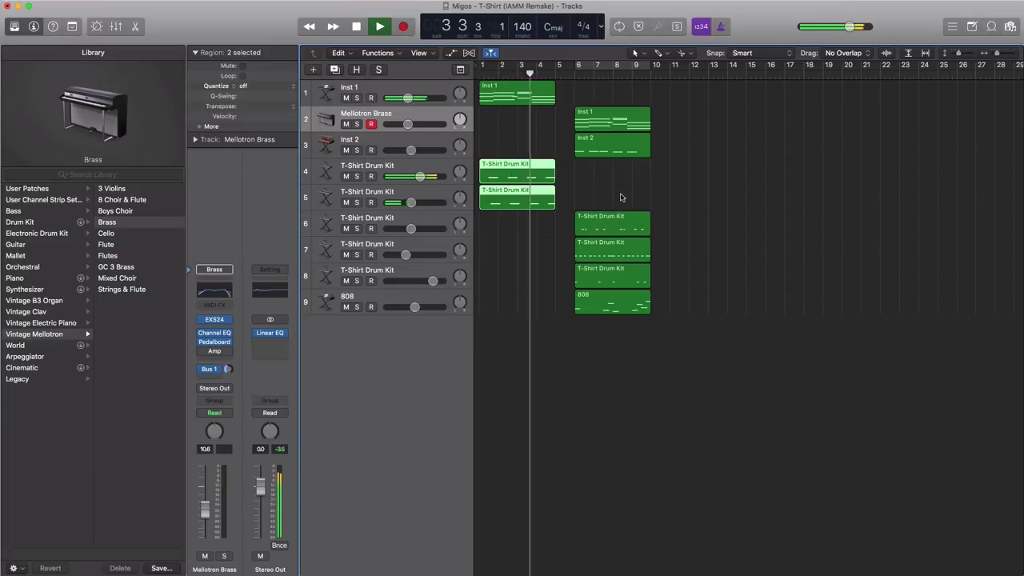
pyautogui.press('space')
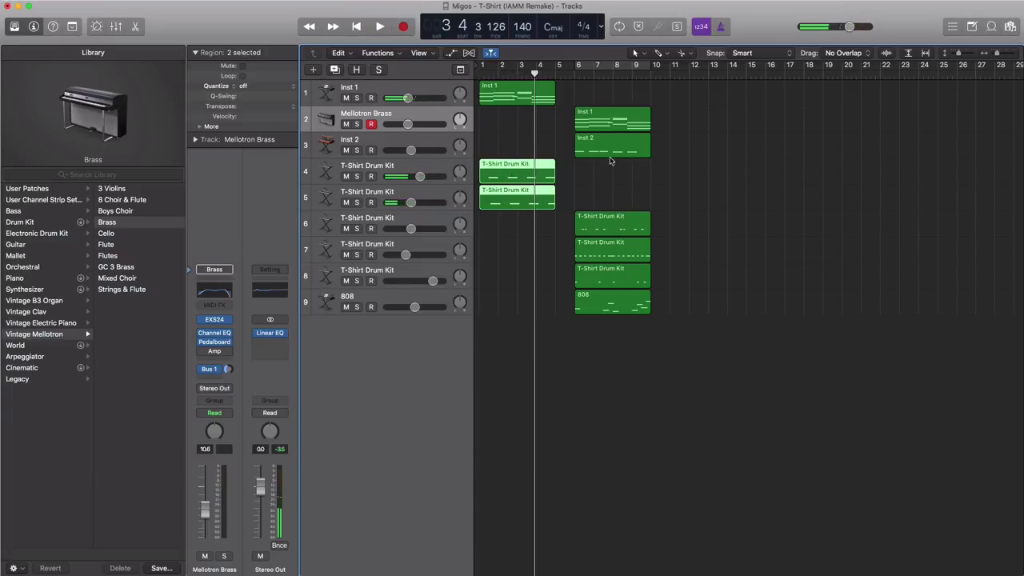
# Move the Inst 2 region to bar 1 and play the intro from the beginning.
pyautogui.moveTo(609, 152); pyautogui.dragTo(502, 150)
pyautogui.press('Return')
pyautogui.press('space')
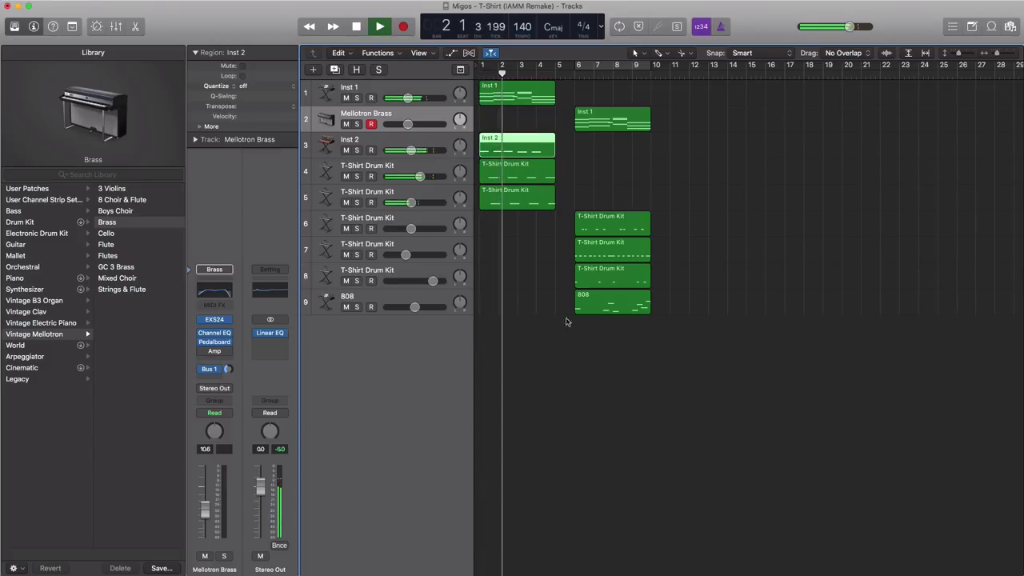
# Copy the four intro regions to bar 5, and move the Mellotron Brass region and the regions on tracks 6 to 9 to bar 9.
pyautogui.moveTo(513, 258); pyautogui.dragTo(665, 120)
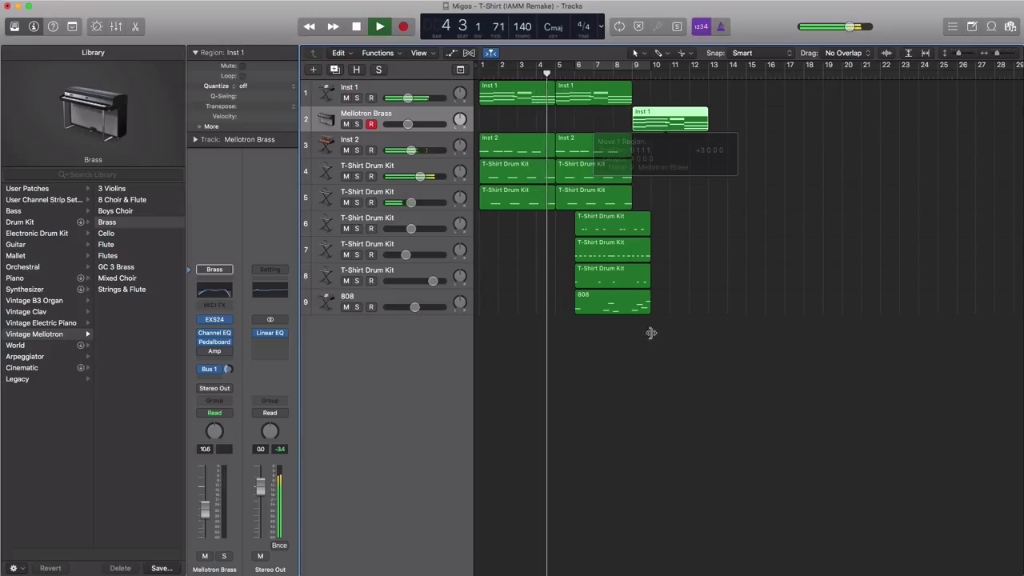
pyautogui.moveTo(655, 364); pyautogui.dragTo(607, 230)
pyautogui.moveTo(656, 229); pyautogui.dragTo(666, 230)
pyautogui.press('space')
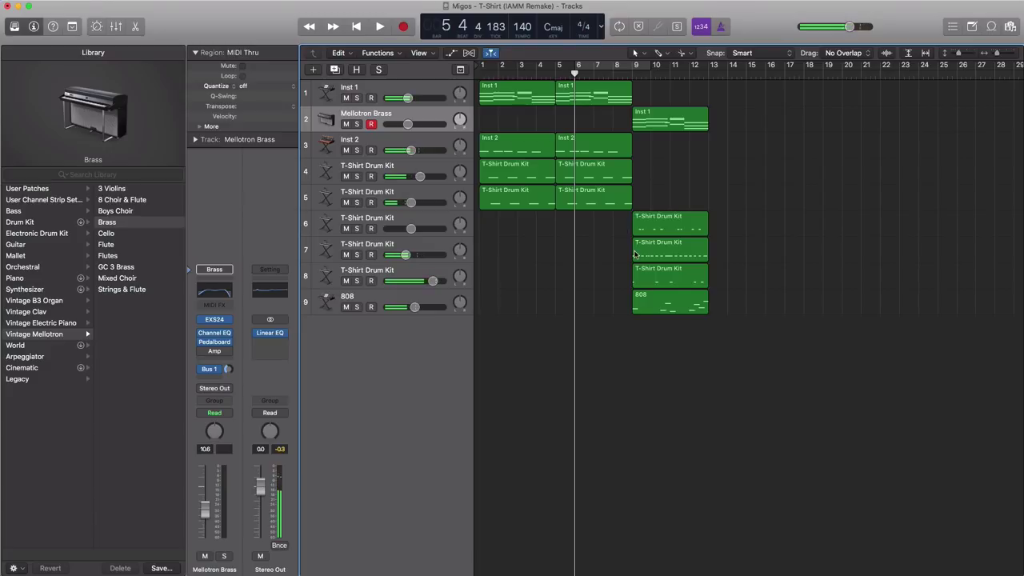
# Move the T-Shirt Drum Kit regions on tracks 6 and 7 to bar 5 and play from the start.
pyautogui.moveTo(678, 232); pyautogui.dragTo(601, 232)
pyautogui.click(648, 257)
pyautogui.moveTo(648, 258); pyautogui.dragTo(571, 258)
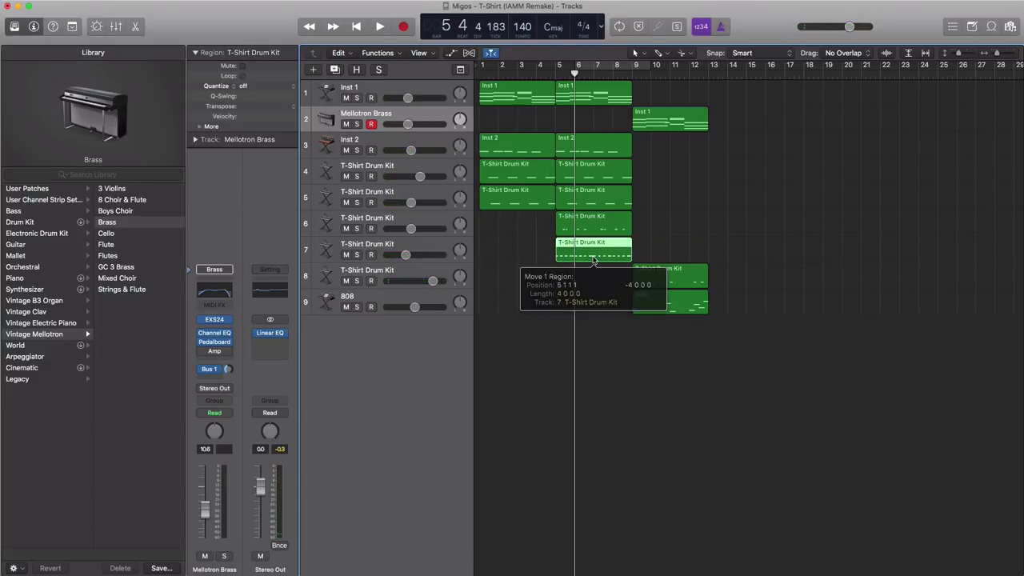
pyautogui.press('space')
pyautogui.press('space')
pyautogui.press('Return')
pyautogui.press('space')
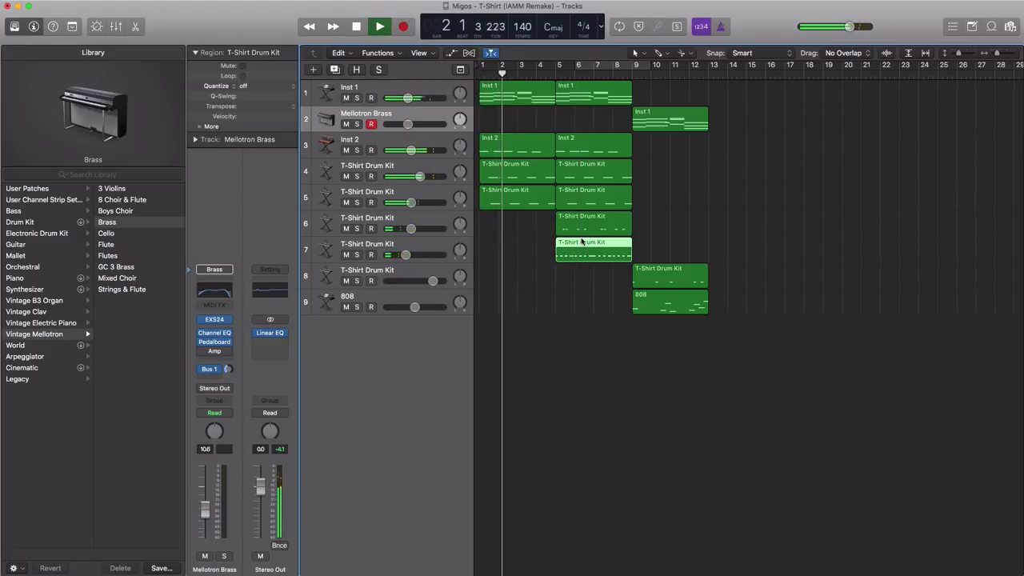
# Copy the Mellotron Brass, track 8 and 808 regions to bar 13, and the six regions at bar 5 to bar 9.
pyautogui.moveTo(680, 340); pyautogui.dragTo(636, 112)
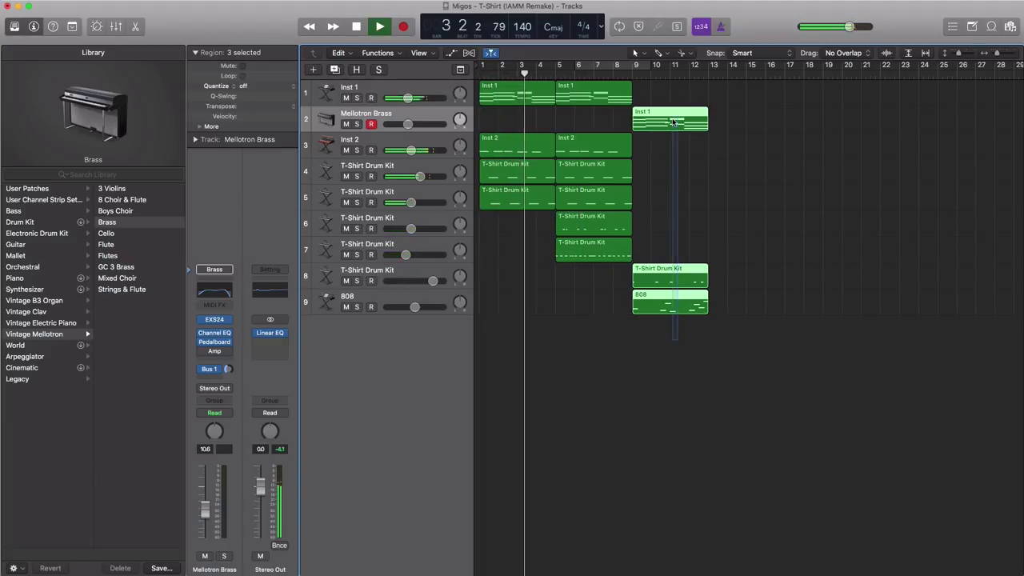
pyautogui.moveTo(704, 126); pyautogui.dragTo(734, 126)
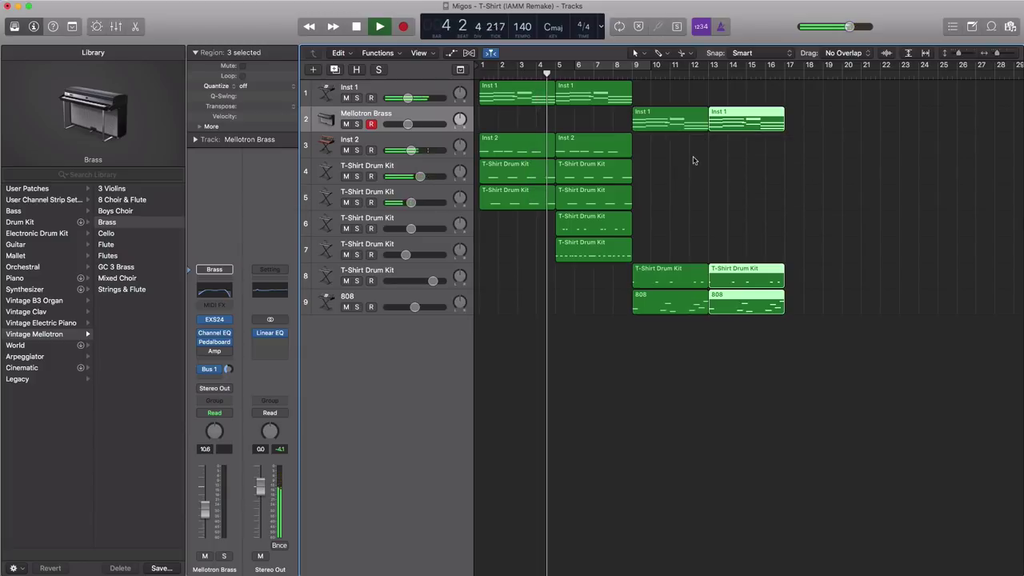
pyautogui.moveTo(583, 289); pyautogui.dragTo(585, 101)
pyautogui.moveTo(582, 103); pyautogui.dragTo(665, 100)
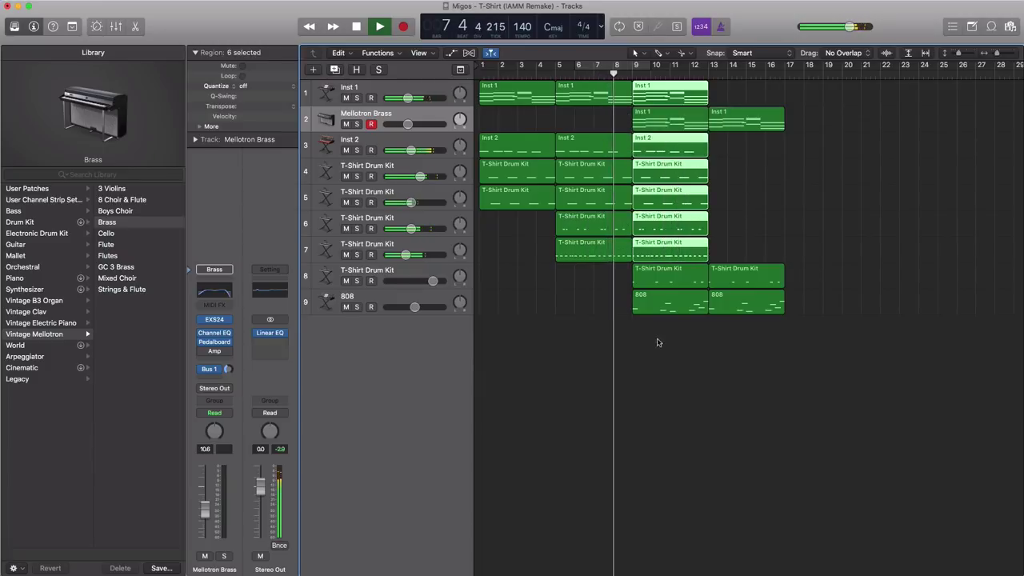
# Delete the track 8 T-Shirt Drum Kit region at bar 9 and lower the Mellotron Brass volume to -15.8 dB.
pyautogui.moveTo(658, 345); pyautogui.dragTo(664, 306)
pyautogui.click(665, 275)
pyautogui.press('Delete')
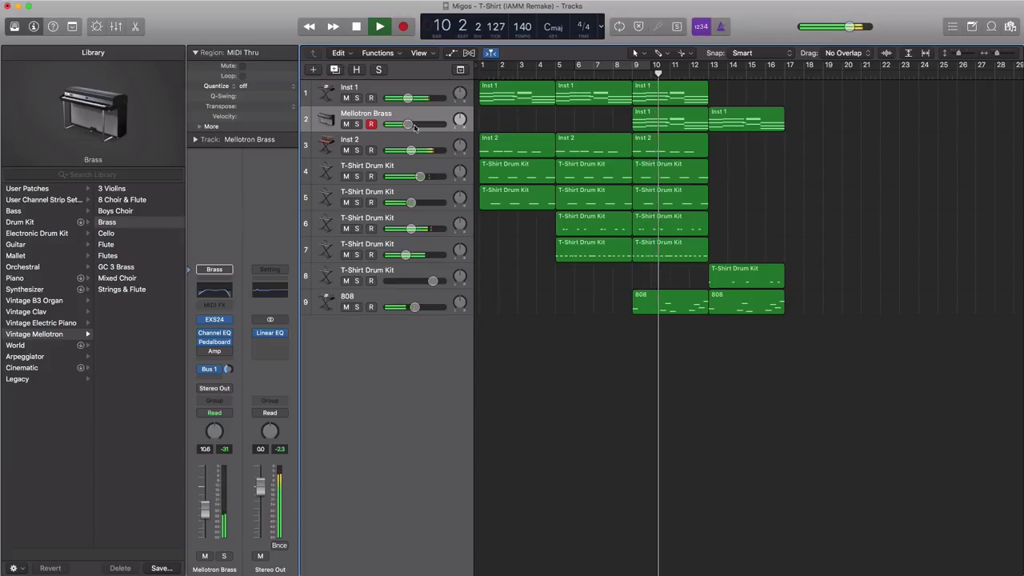
pyautogui.moveTo(408, 124); pyautogui.dragTo(401, 124)
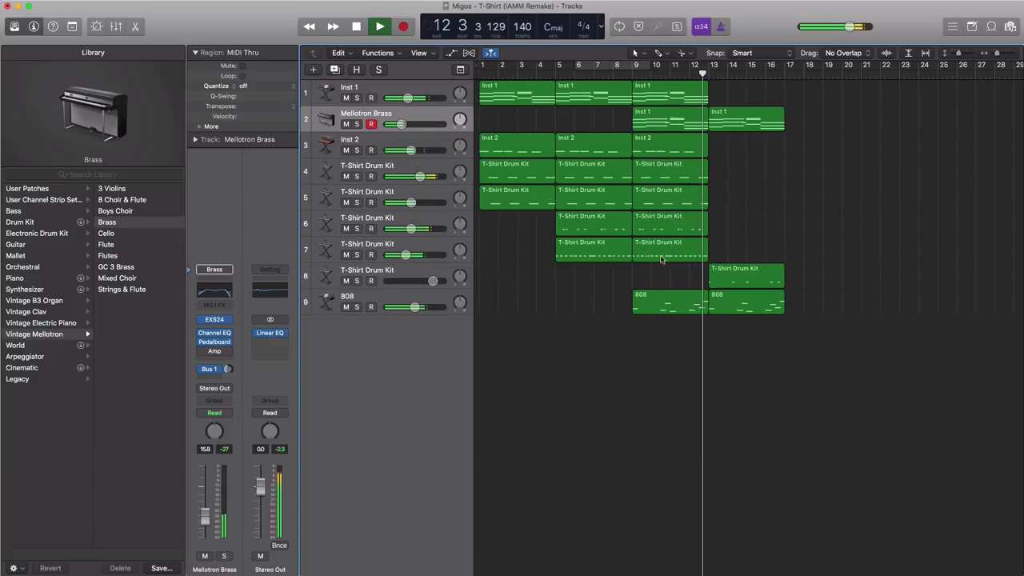
# Copy the track 1 and 3 to 7 regions to bar 13, and repeat the full nine-track section at bars 17 and 21.
pyautogui.moveTo(674, 273); pyautogui.dragTo(756, 97)
pyautogui.moveTo(811, 332); pyautogui.dragTo(878, 102)
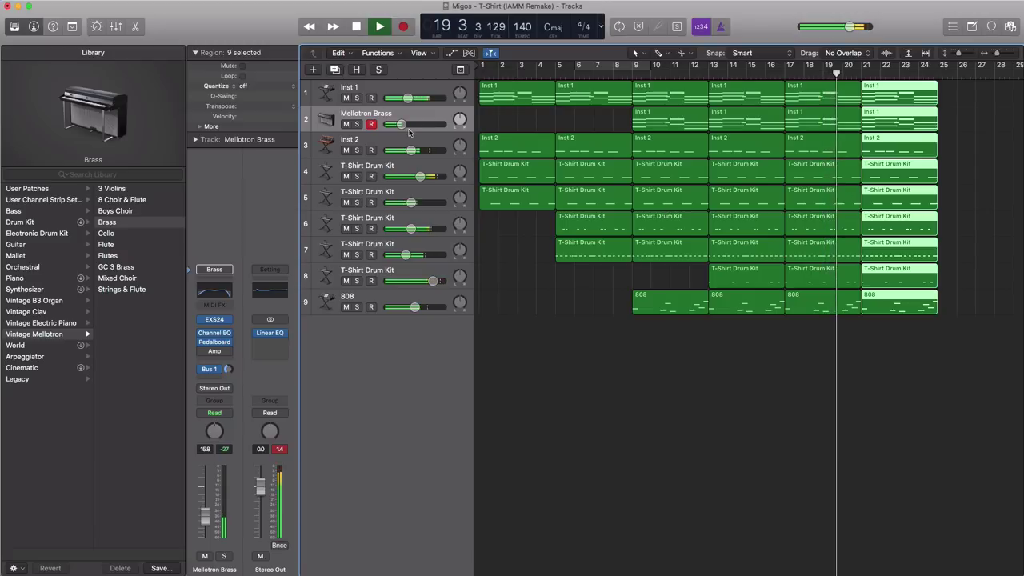
# Set the Mellotron Brass volume to -11.4 dB and play the whole arrangement from the start.
pyautogui.moveTo(401, 124); pyautogui.dragTo(400, 124)
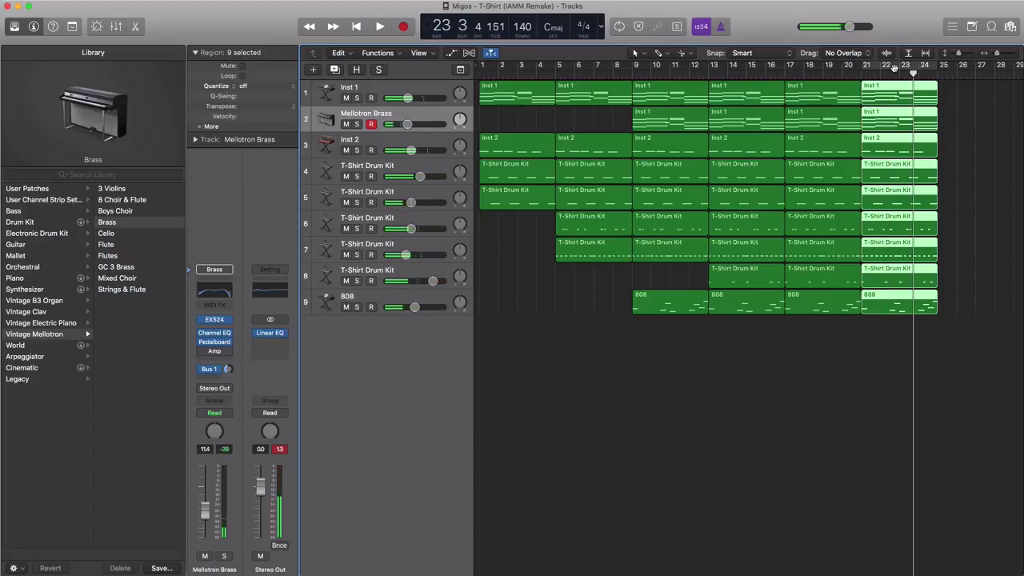
pyautogui.press('Return')
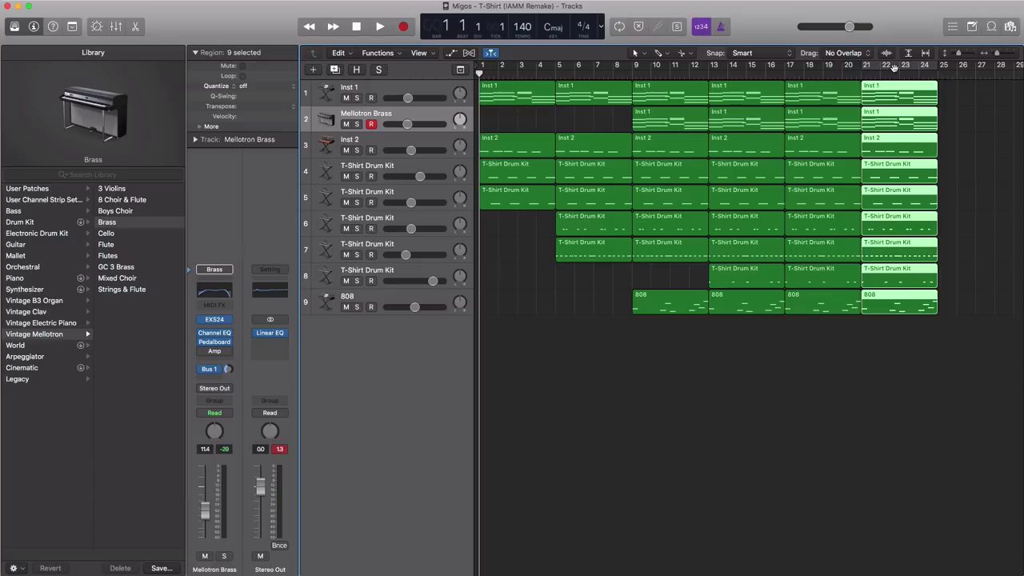
pyautogui.press('space')
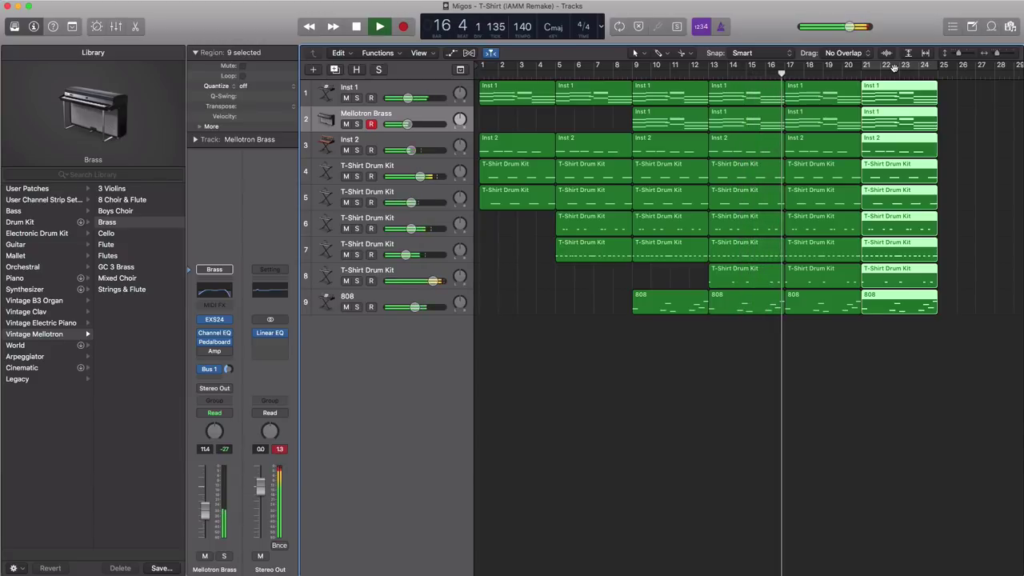
pyautogui.click(945, 358)
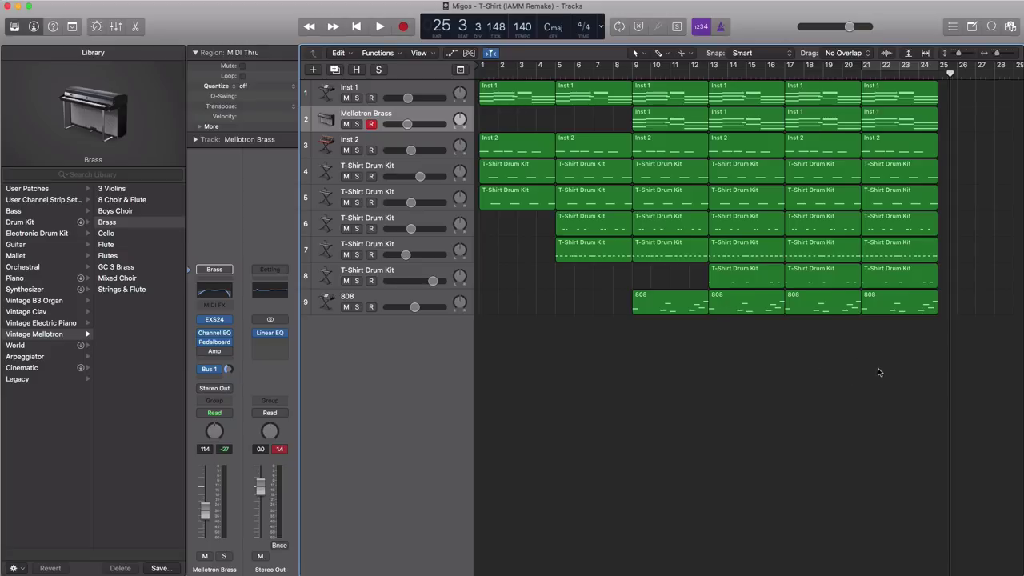
pyautogui.moveTo(878, 371); pyautogui.dragTo(557, 91)
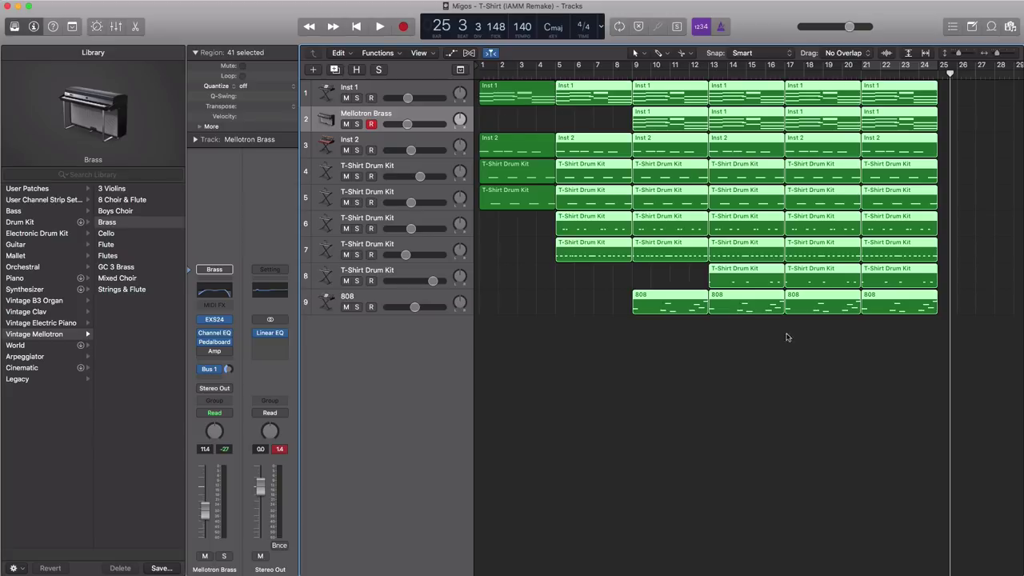
pyautogui.click(825, 359)
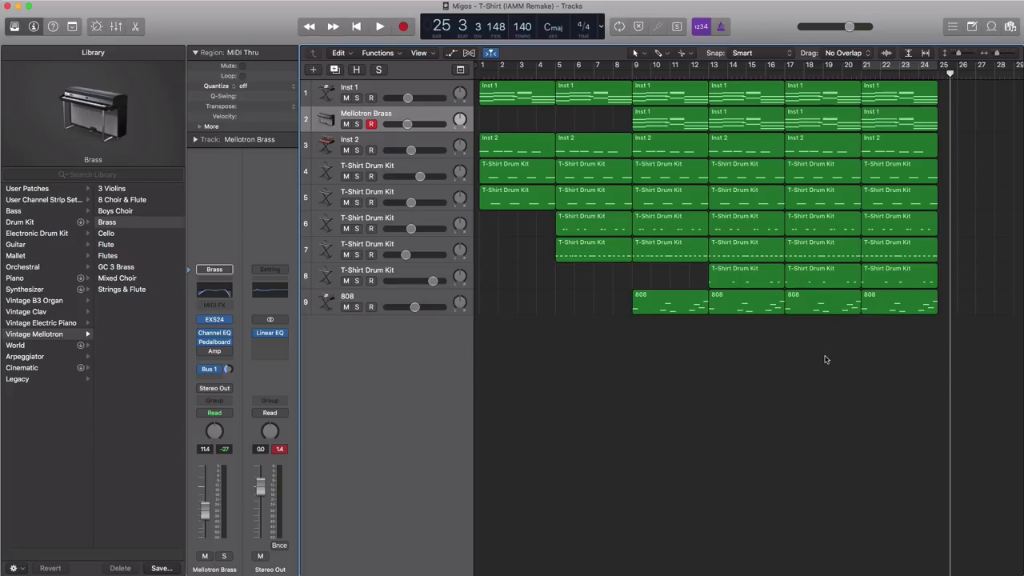